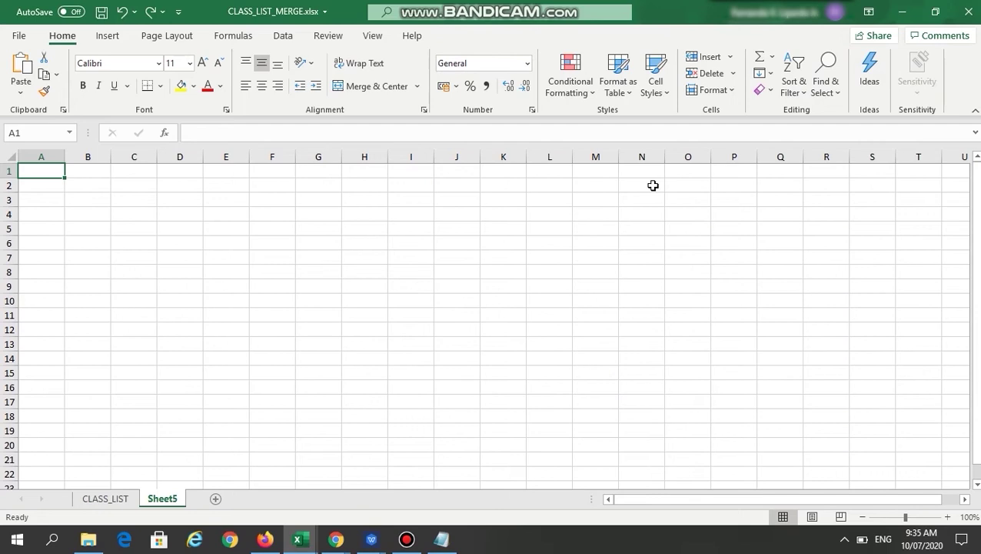
- Enter ABC UNIVERSITY in A1, paste JHS GRADE 10-1 into A2, and enter CLASS SCHEDULES in A3
text(ABC)
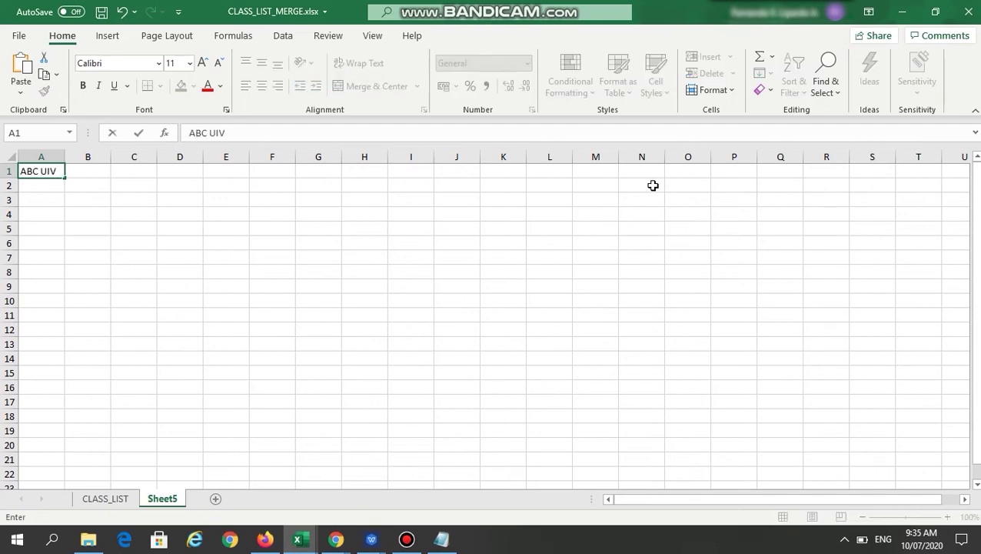
text( UNIVESI)
key(BackSpace)
key(BackSpace)
text(RS)
key(Return)
text(JHS GRADE 10-1)
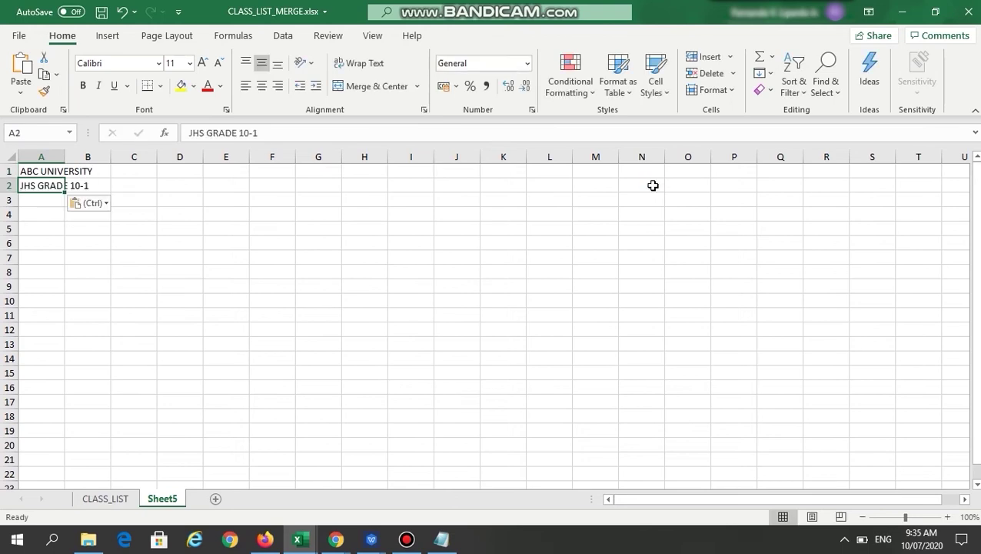
key(Return)
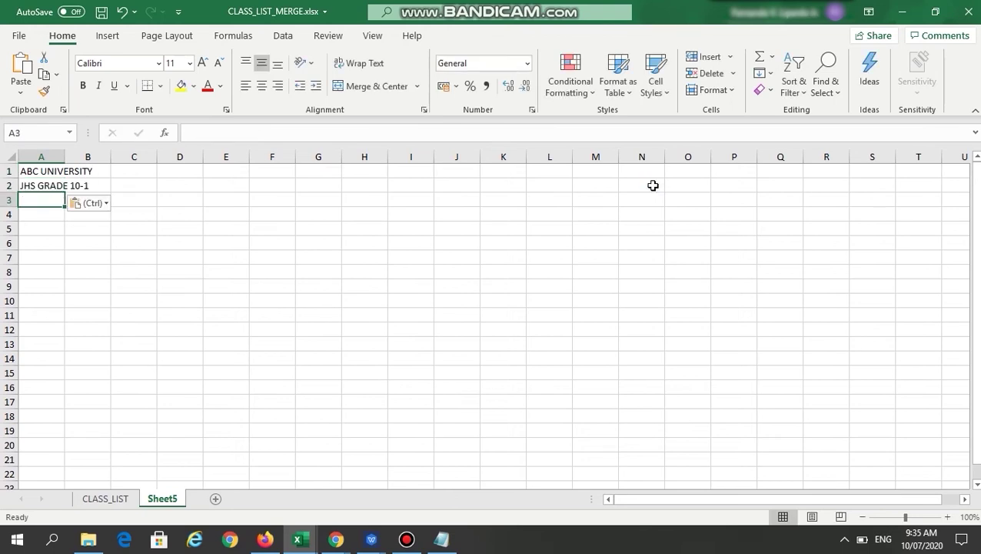
text(CLASS)
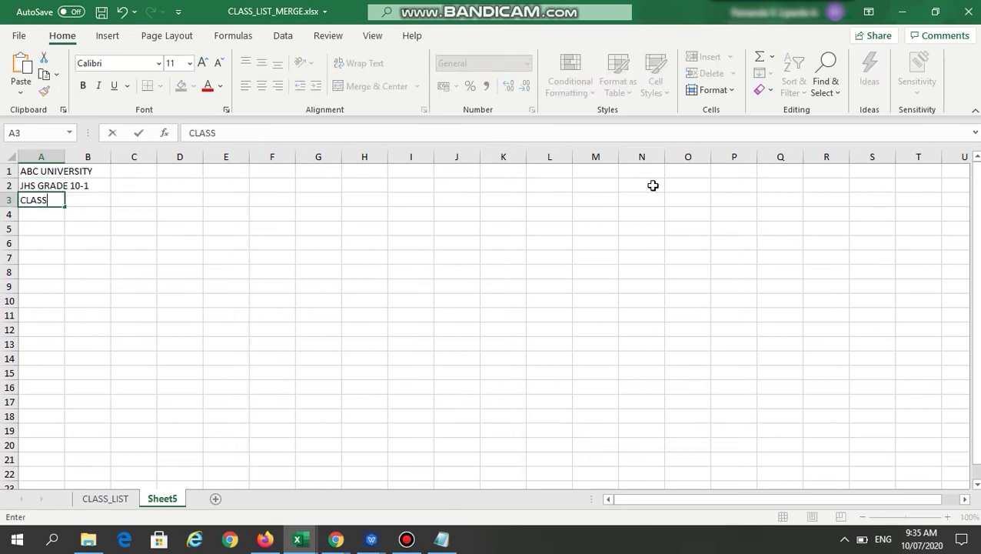
text( SCHEDU)
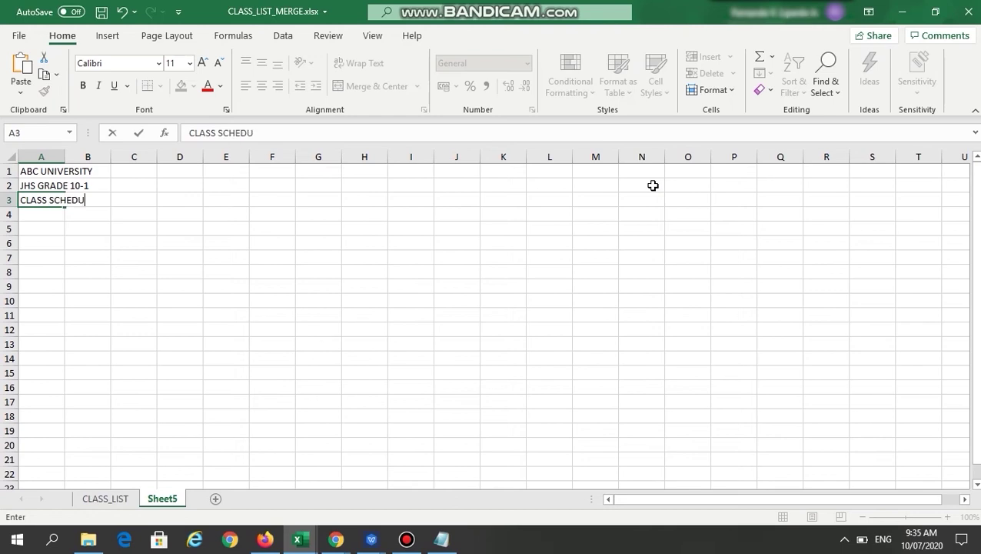
text(LES)
key(Return)
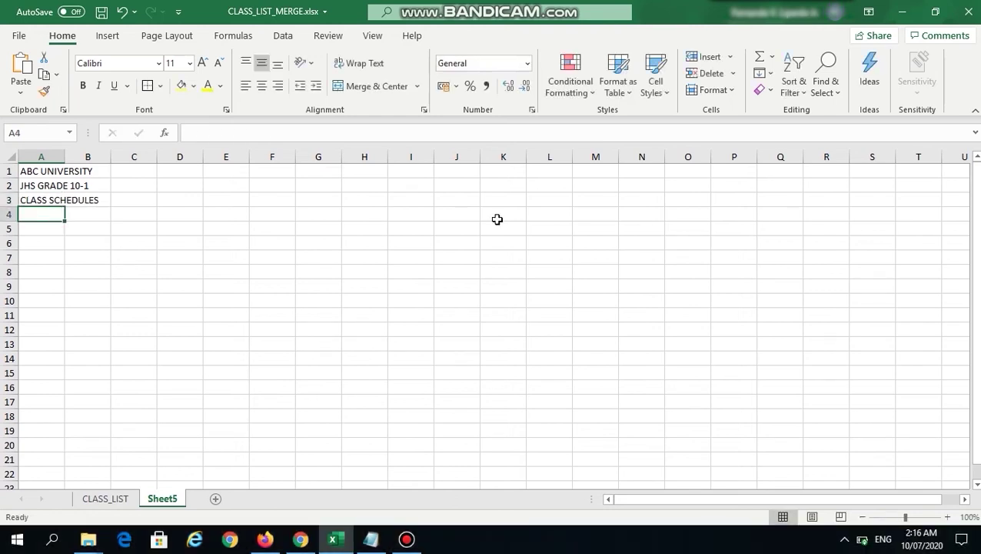
- Add the headings TIME in A4 and MONDAY in B4
text(TIME)
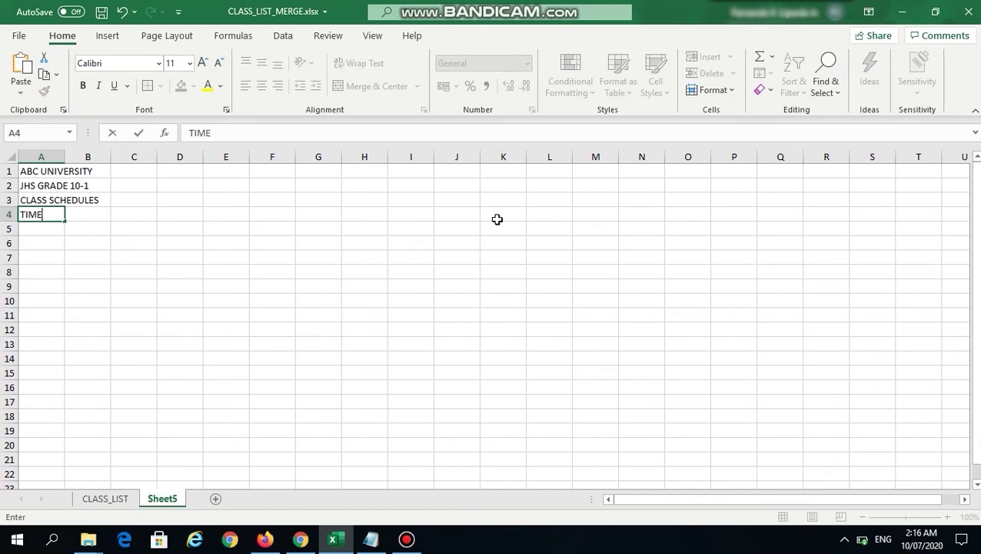
key(Right)
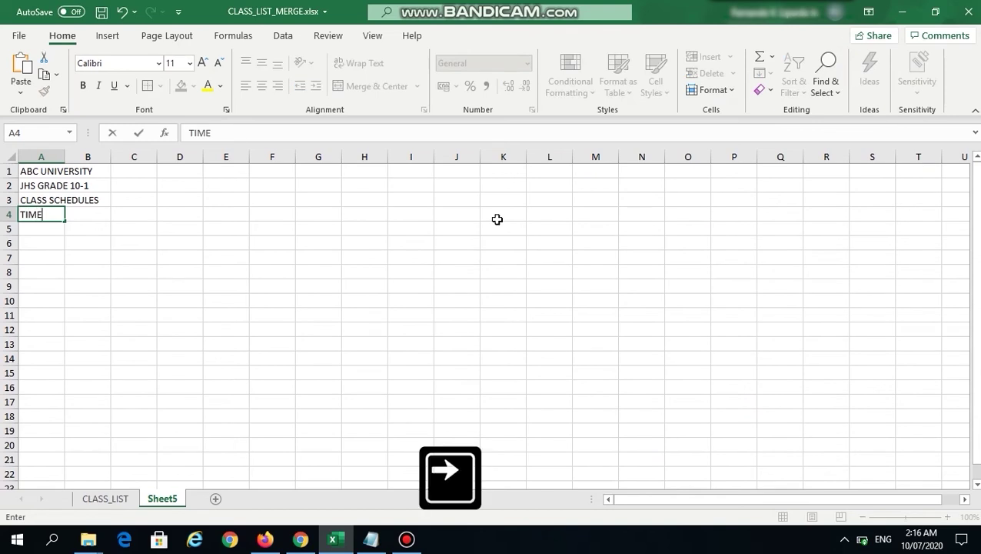
text(MONDAY)
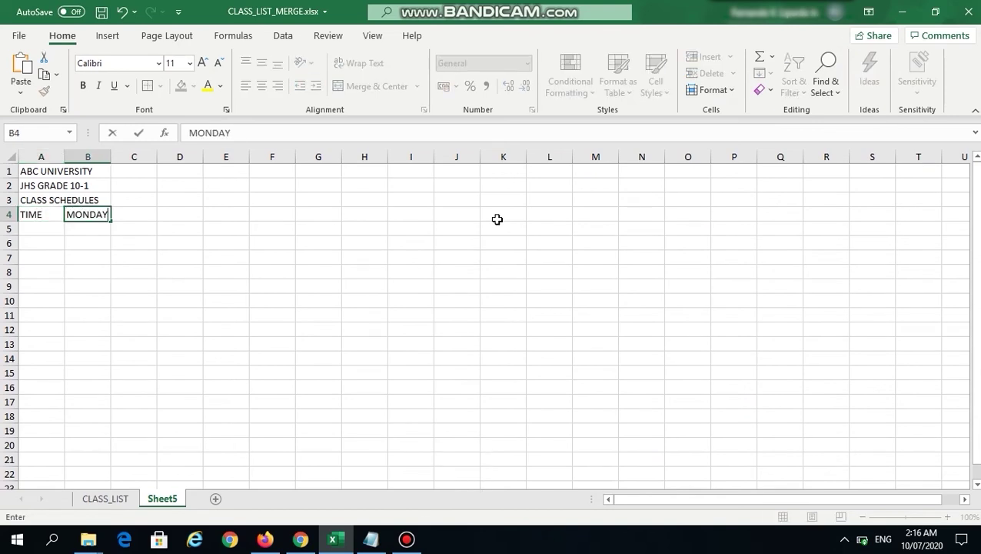
key(ctrl+Return)
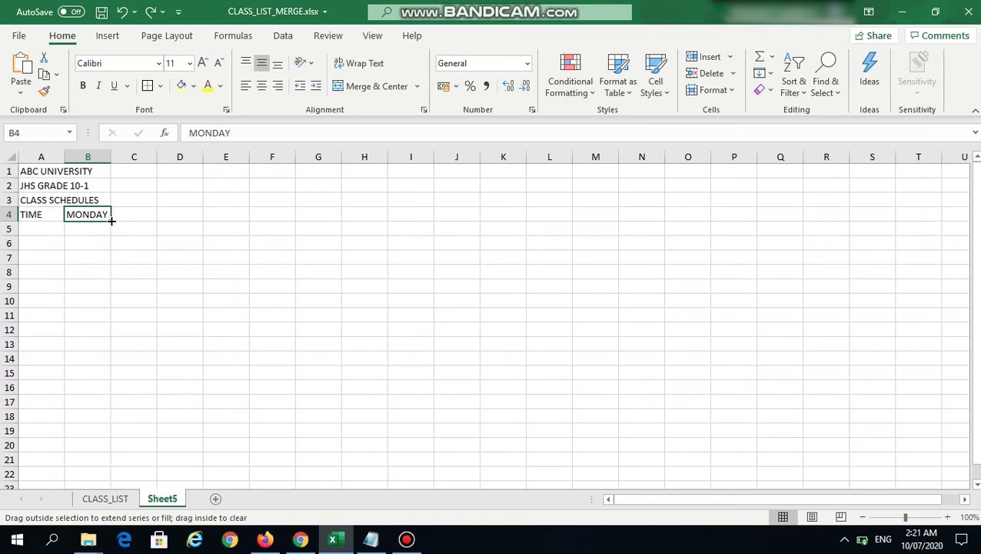
- Autofill TUESDAY through SATURDAY into C4:G4 from the MONDAY heading
drag(112, 221, 326, 222)
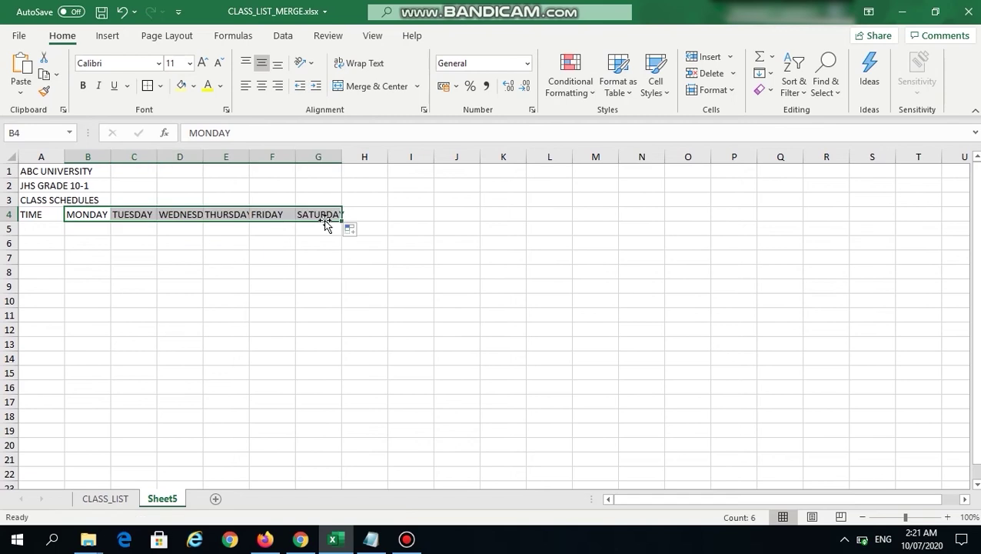
click(275, 283)
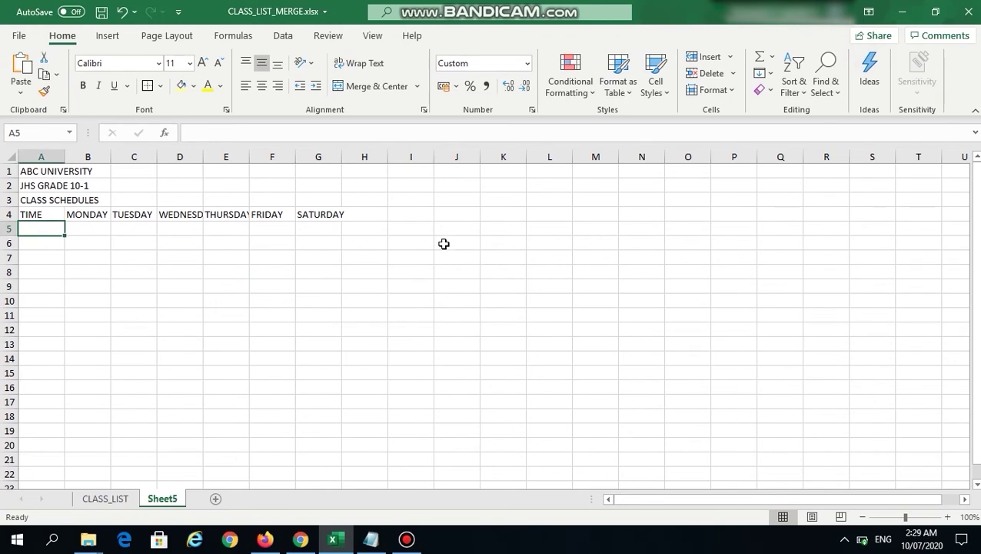
- Enter 7:00 AM in A5, try an hourly fill down column A, then clear it
text(7:00 AM)
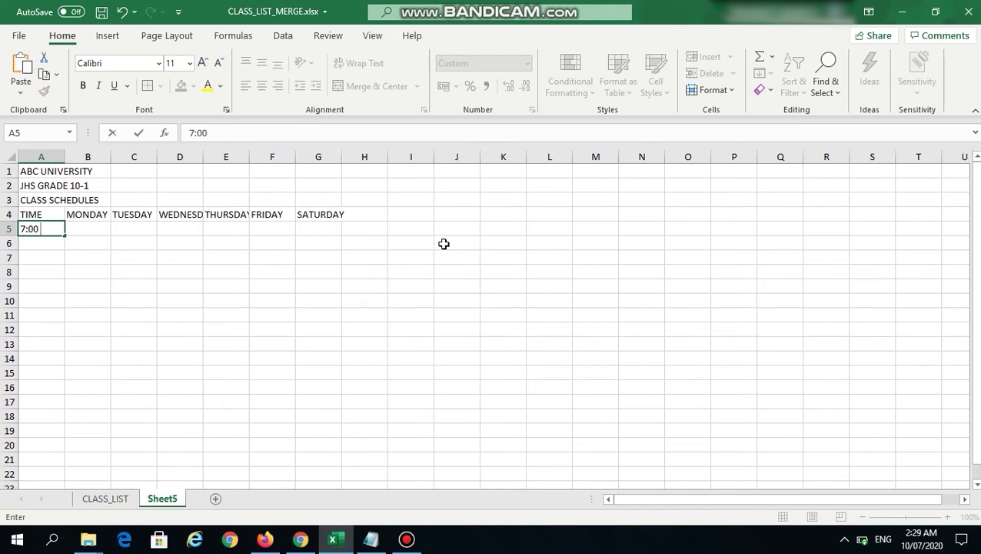
key(Return)
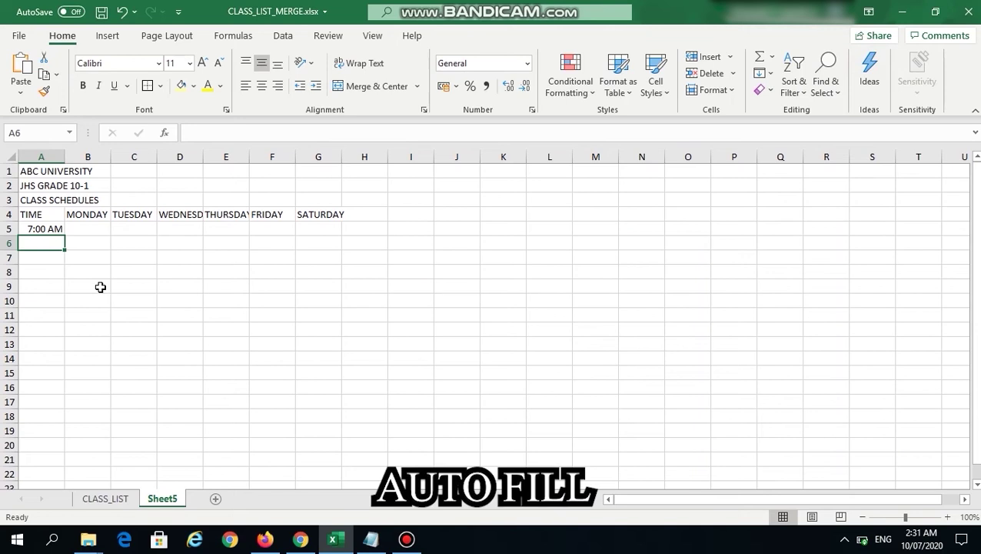
click(50, 228)
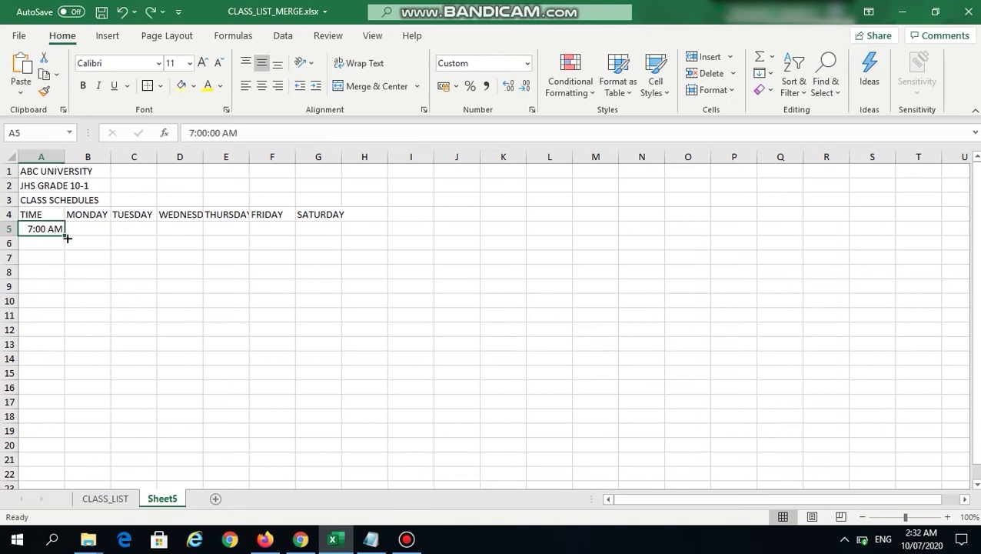
mouse_move(67, 238)
mouse_down()
mouse_move(61, 366)
mouse_move(66, 351)
mouse_up()
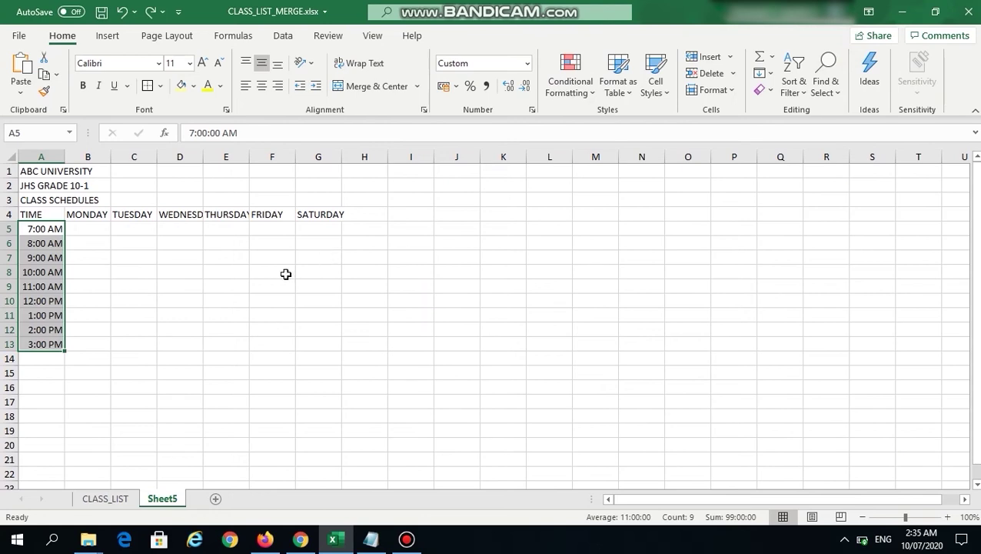
click(251, 281)
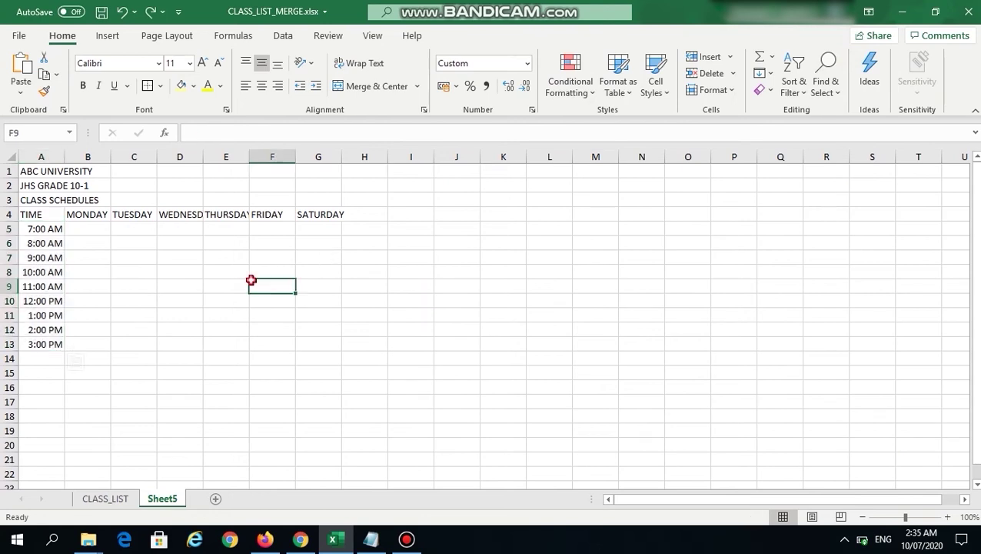
drag(37, 243, 36, 349)
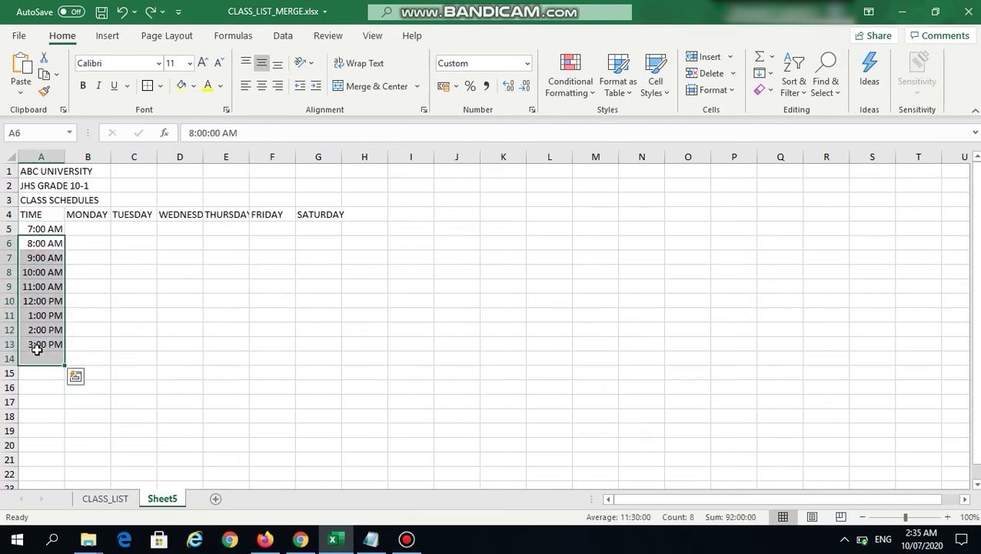
key(Delete)
- Add 7:30 AM in A6 and extend the half-hour series down to 3:00 PM in A21
key(Up)
key(Down)
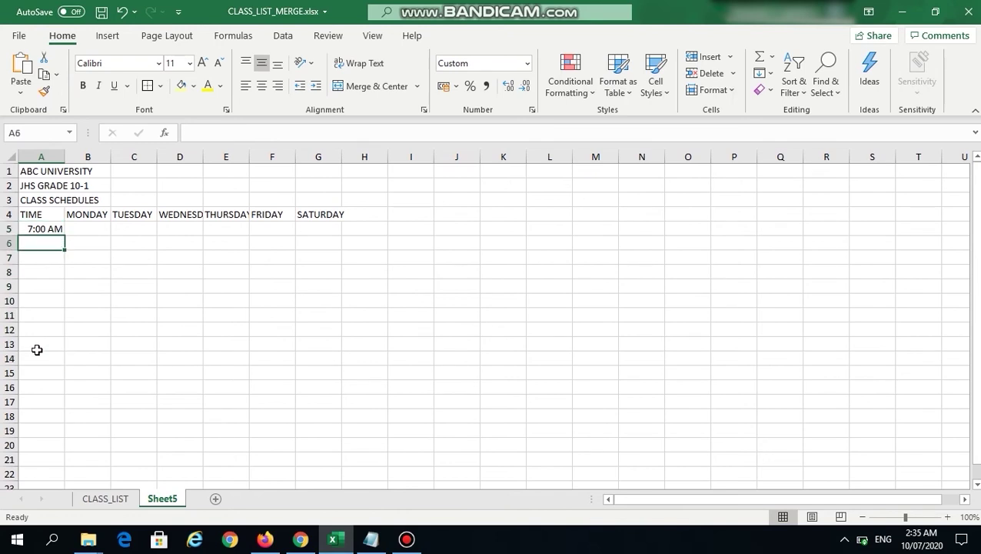
text(7:30)
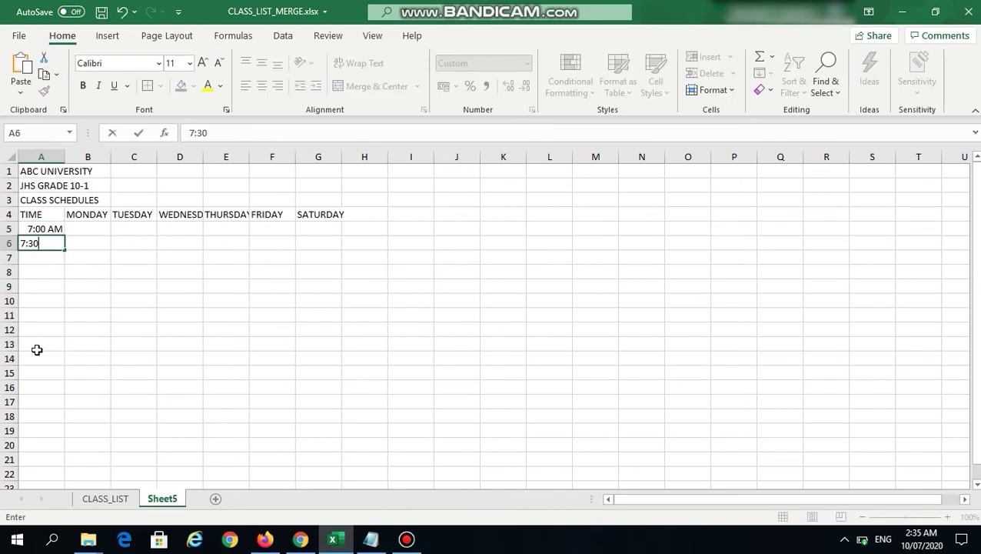
text( AM)
key(Return)
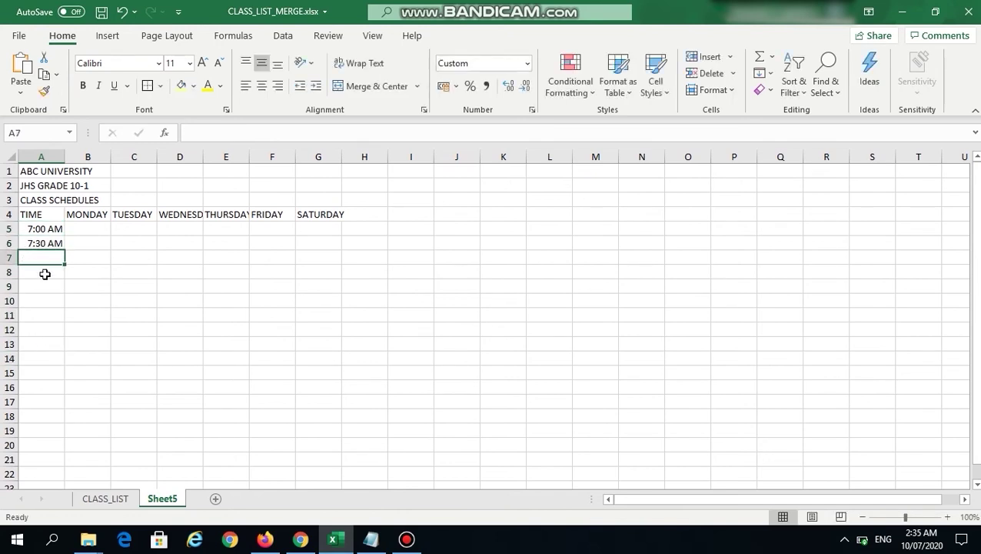
drag(44, 228, 52, 461)
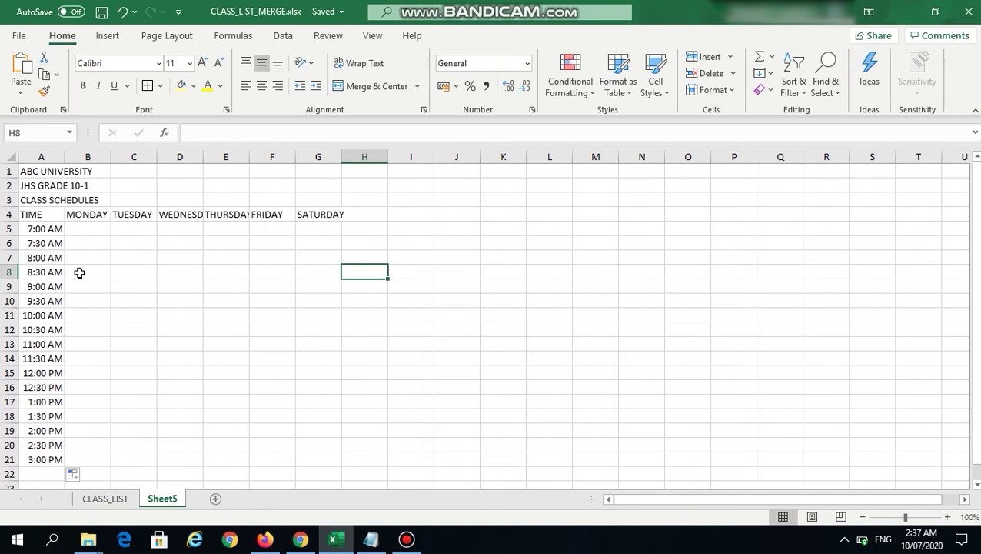
- Apply All Borders to the schedule grid A4:G21
drag(36, 213, 303, 457)
click(161, 86)
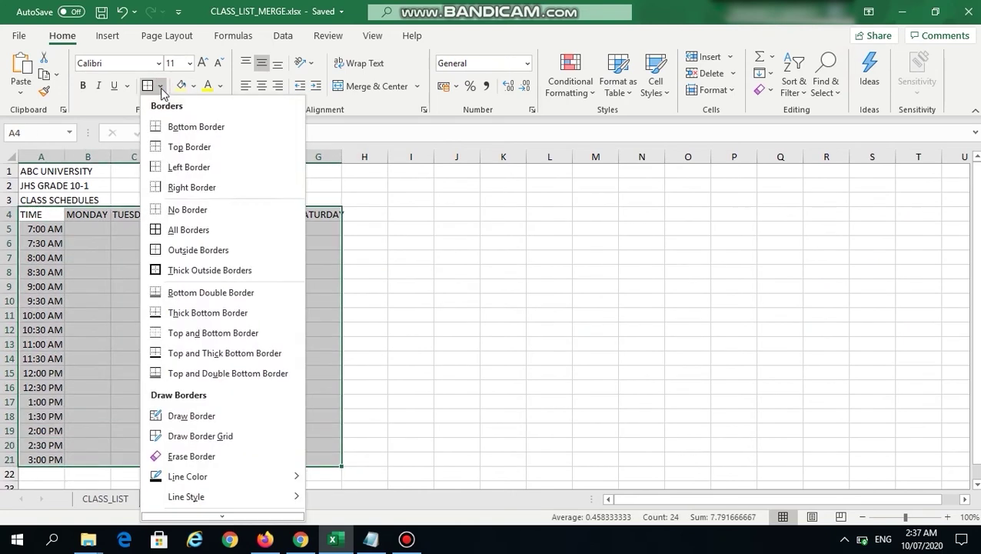
click(194, 229)
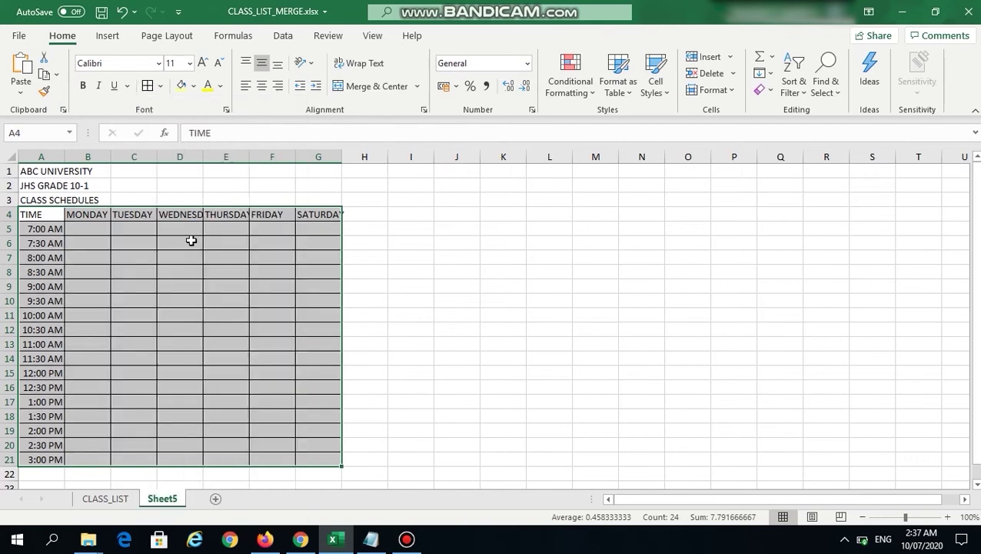
- AutoFit columns A through G to their contents
drag(40, 156, 338, 158)
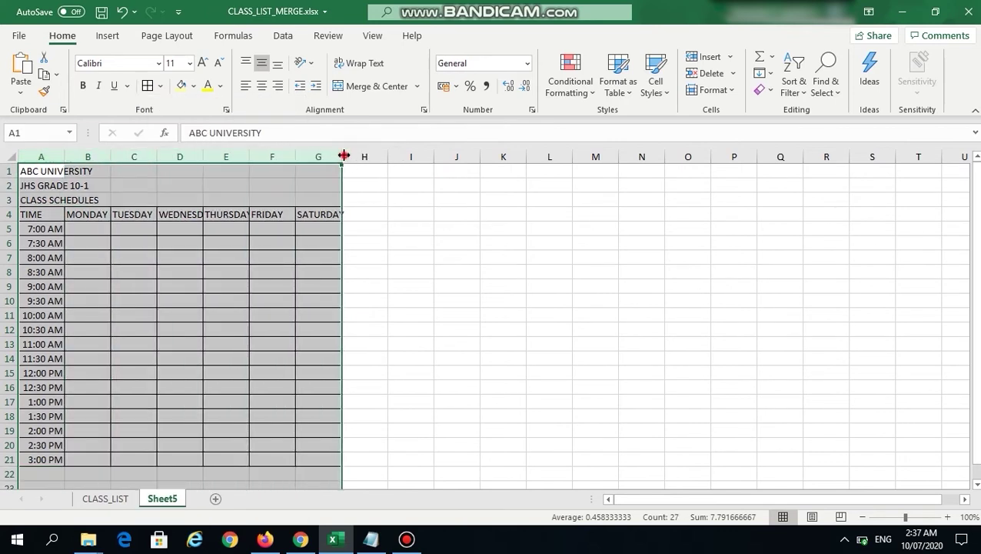
double_click(343, 156)
click(200, 253)
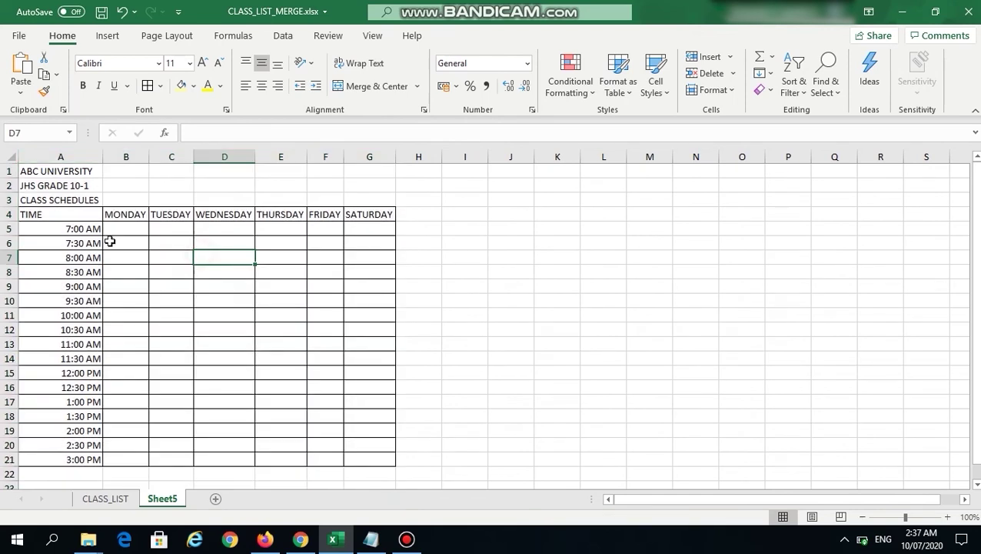
click(66, 217)
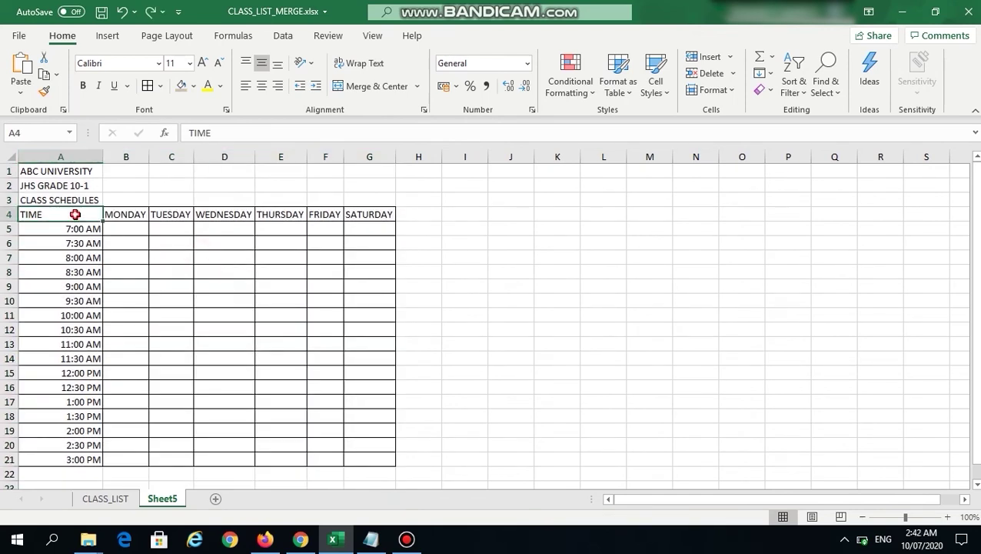
- Give header row A4:G4 a grey fill and center its labels
drag(77, 214, 351, 219)
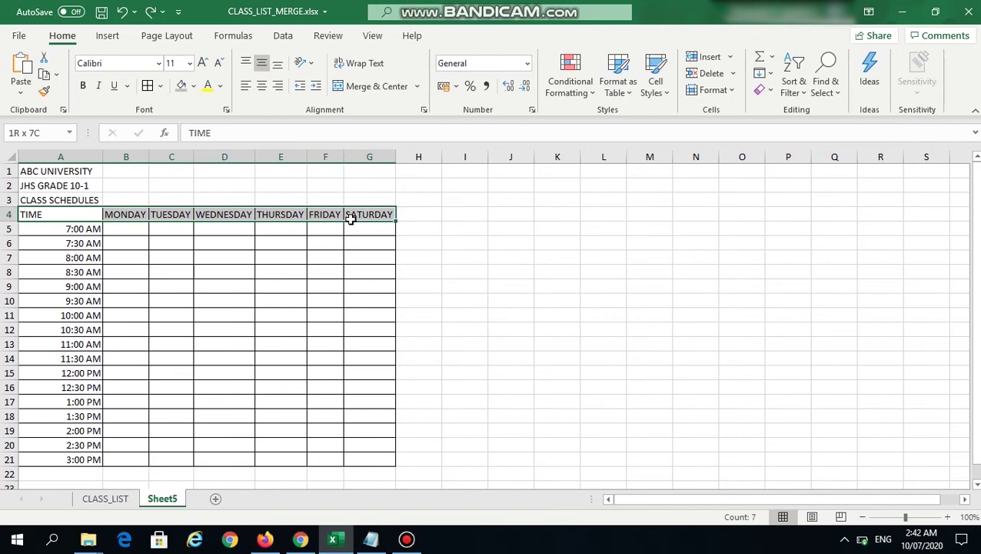
click(194, 87)
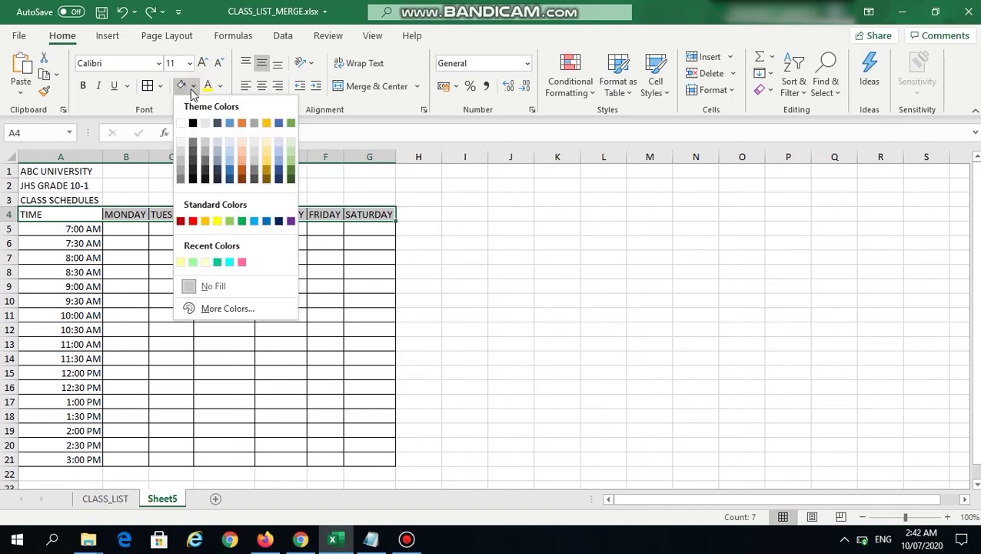
click(179, 161)
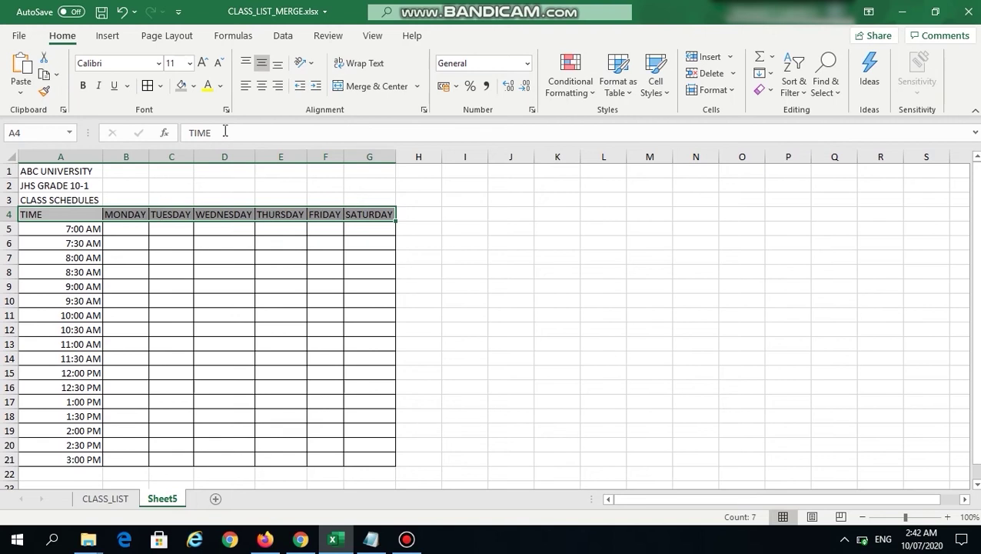
click(261, 85)
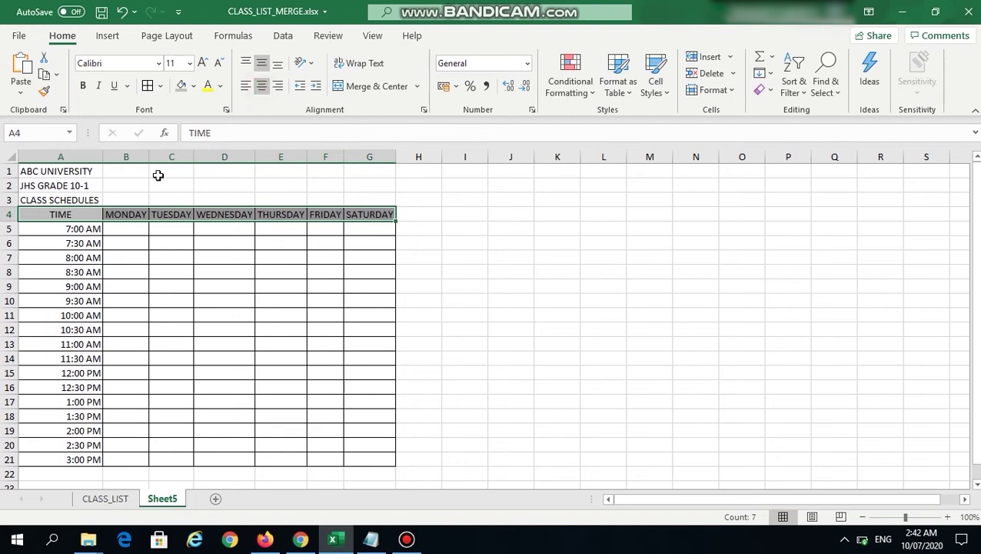
- Widen day columns B–G to a uniform 12.86 width
click(129, 158)
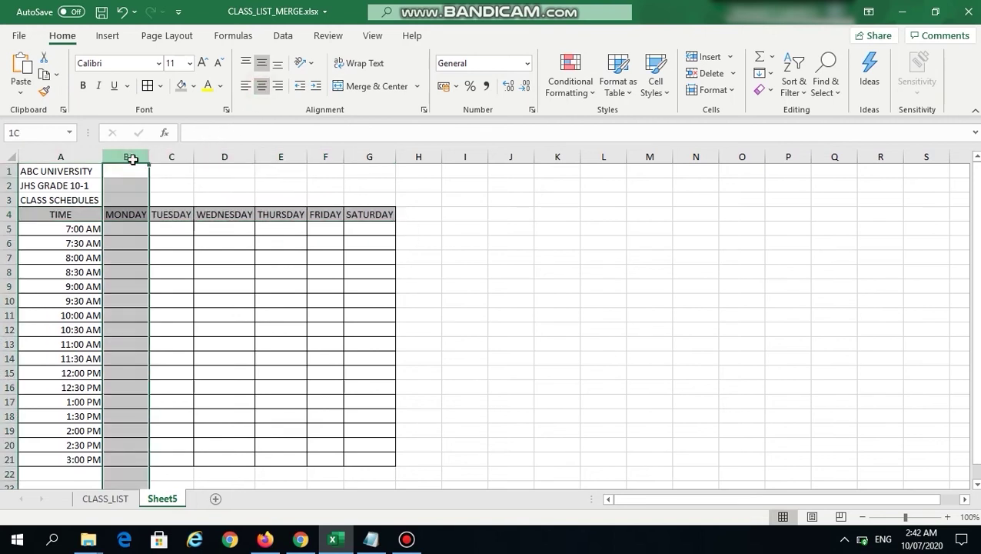
drag(132, 160, 413, 156)
click(296, 258)
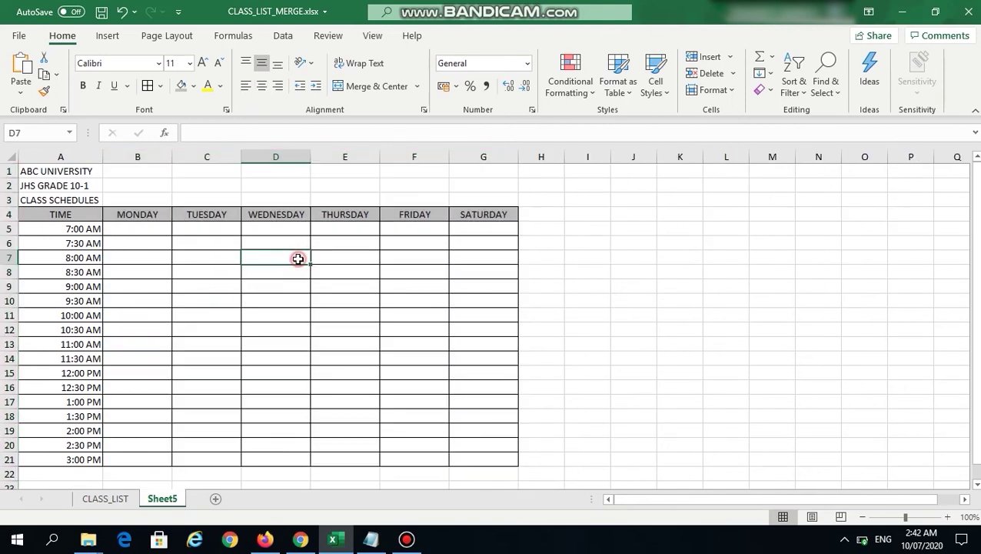
click(634, 257)
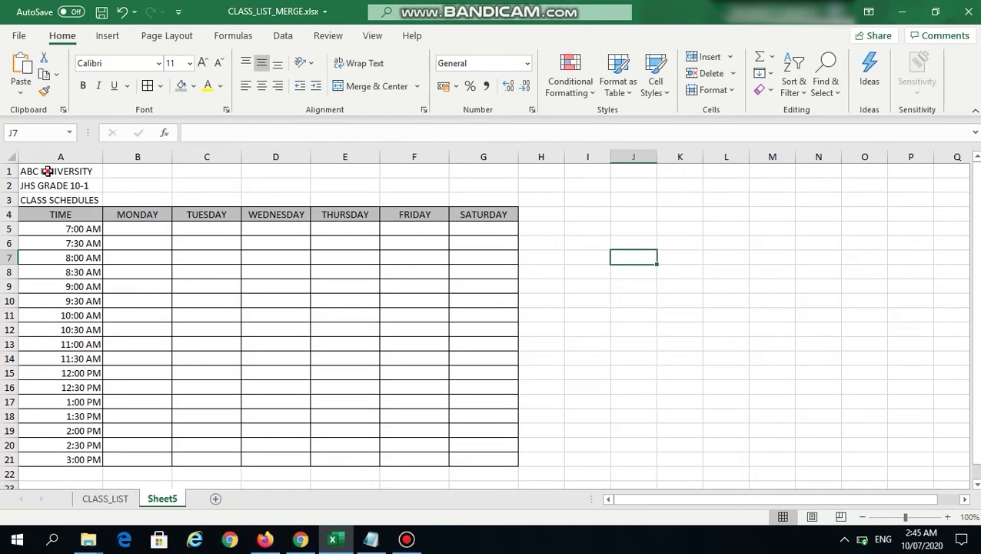
- Merge & Center ABC UNIVERSITY, JHS GRADE 10-1 and CLASS SCHEDULES each across A–G
drag(47, 170, 450, 171)
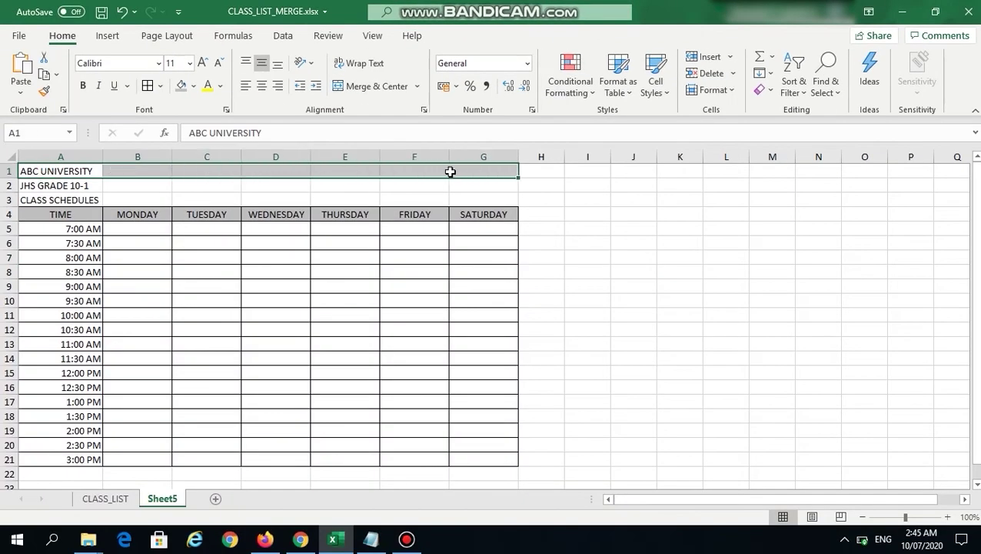
click(373, 86)
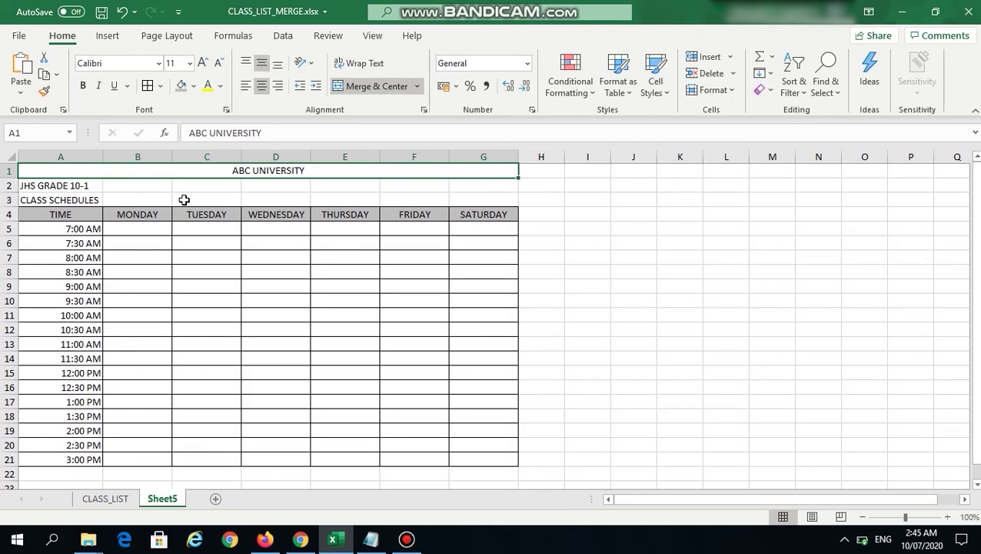
click(44, 187)
drag(46, 187, 477, 186)
click(381, 86)
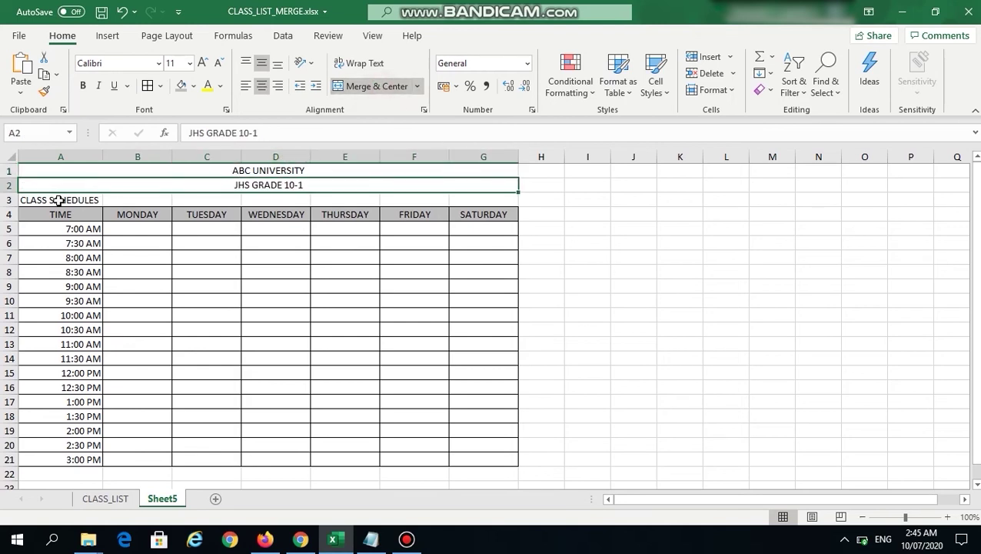
drag(59, 200, 484, 201)
click(358, 86)
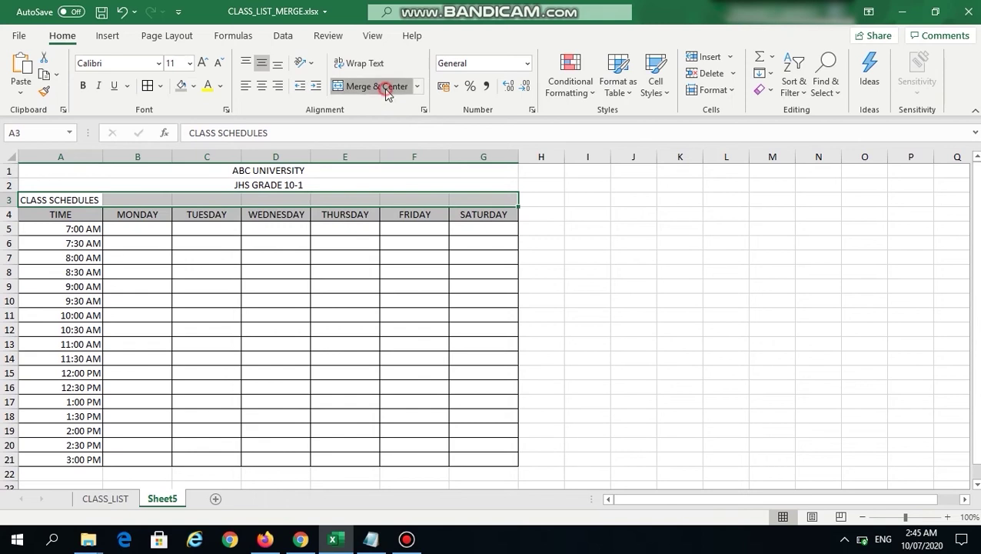
click(566, 273)
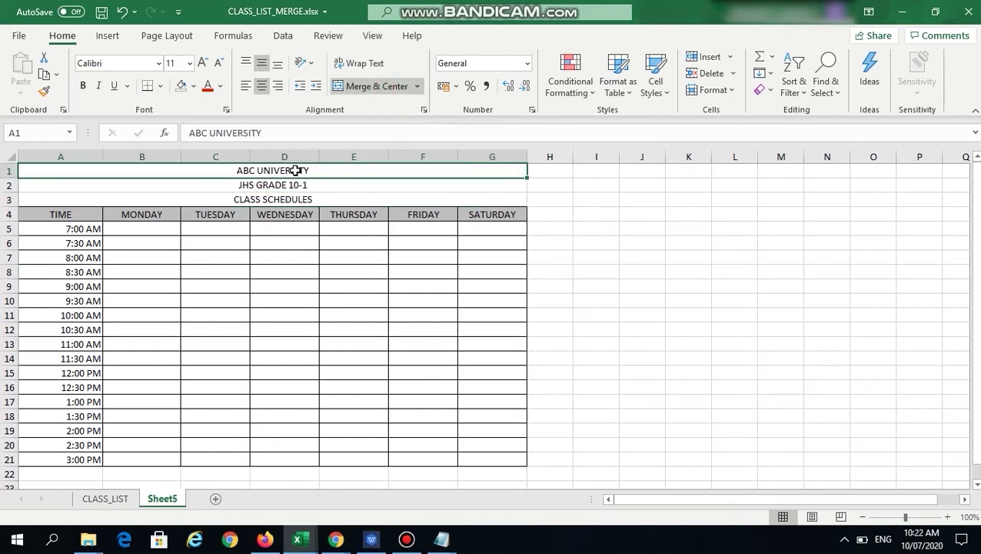
drag(296, 170, 293, 184)
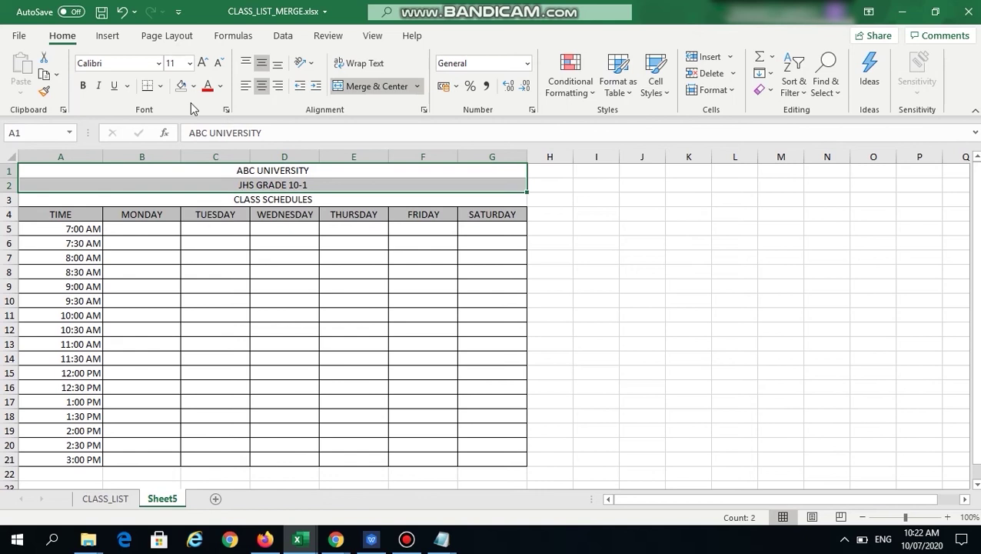
- Format the A1:G2 title rows as 22-point Algerian with a light green fill
click(190, 63)
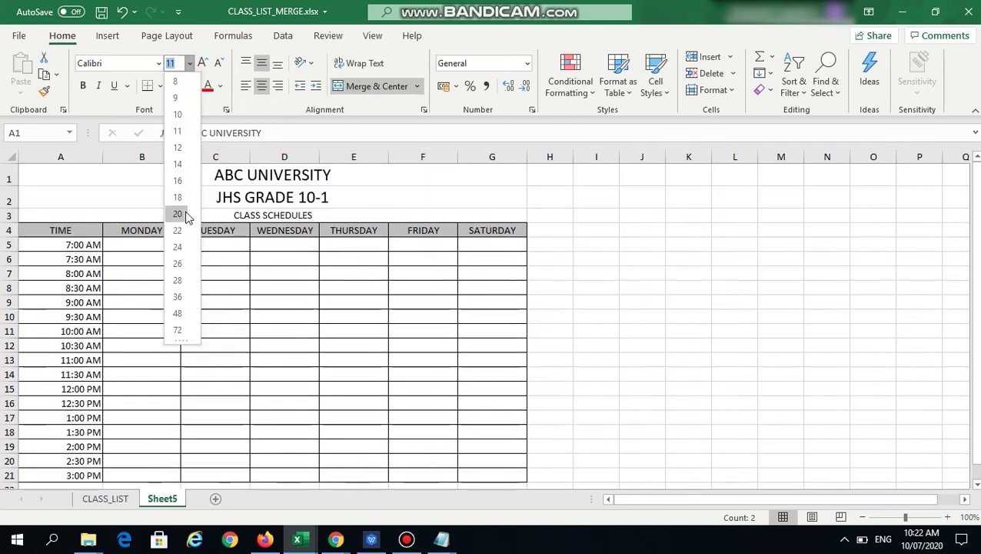
click(179, 230)
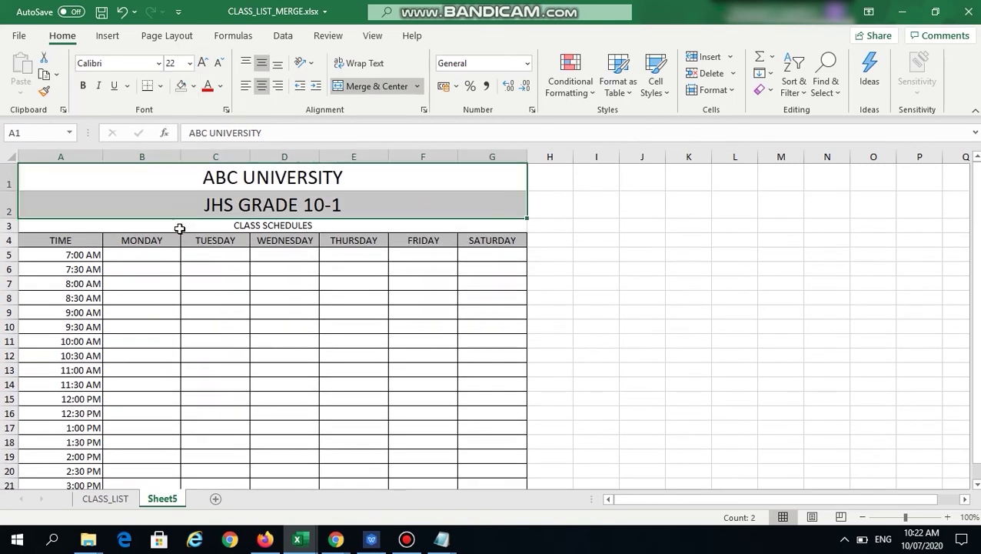
click(193, 86)
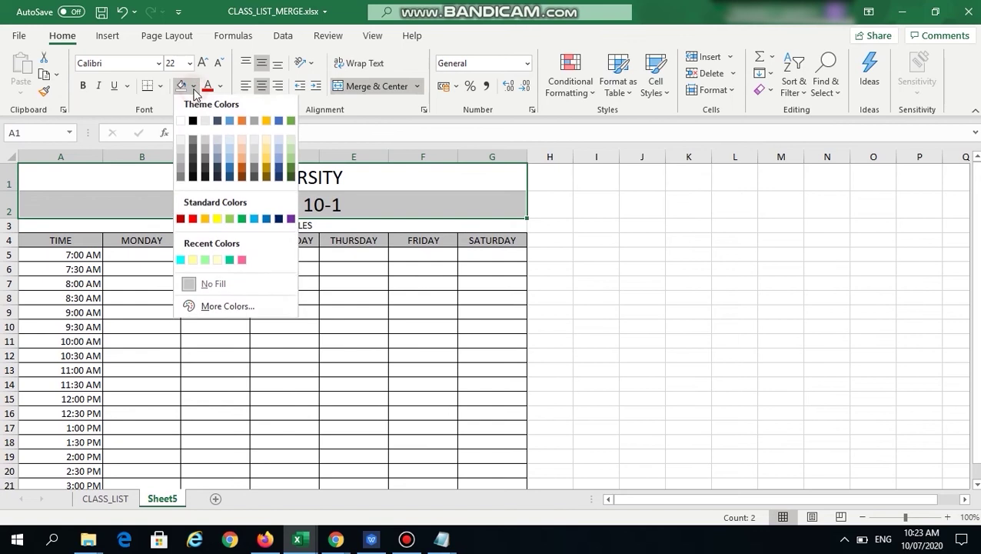
click(290, 161)
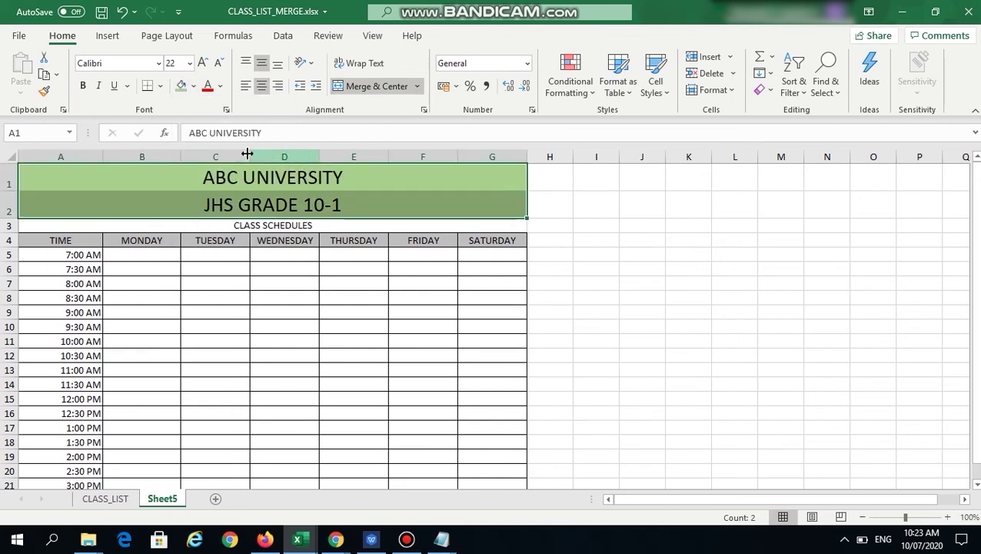
click(159, 65)
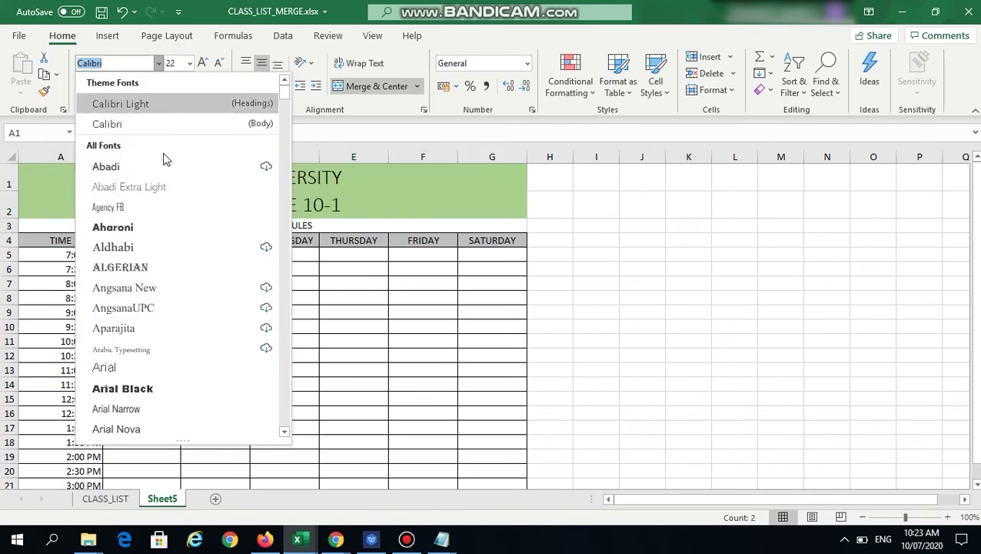
click(163, 269)
click(298, 290)
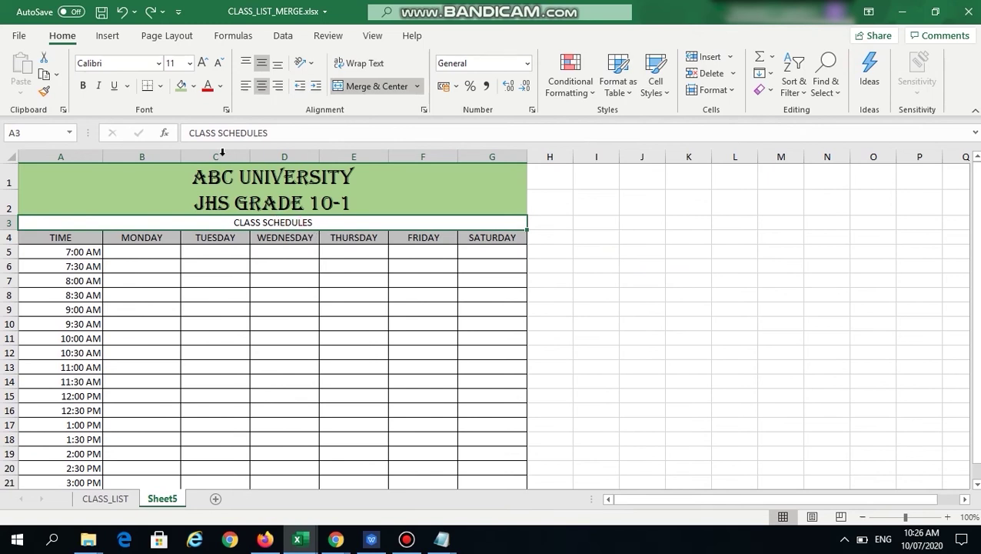
- Format CLASS SCHEDULES as 22-point Arial Black with a light blue fill
click(191, 64)
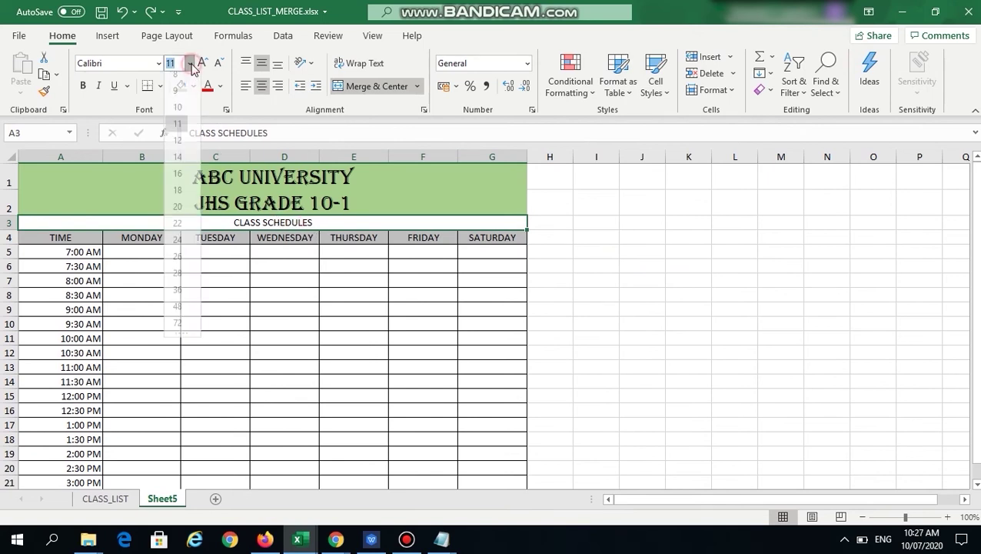
click(178, 223)
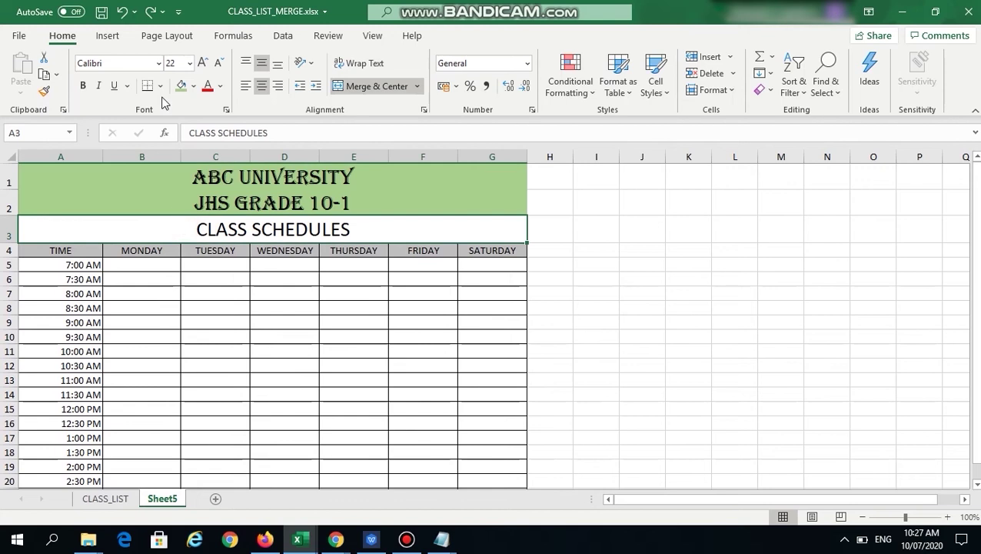
click(159, 63)
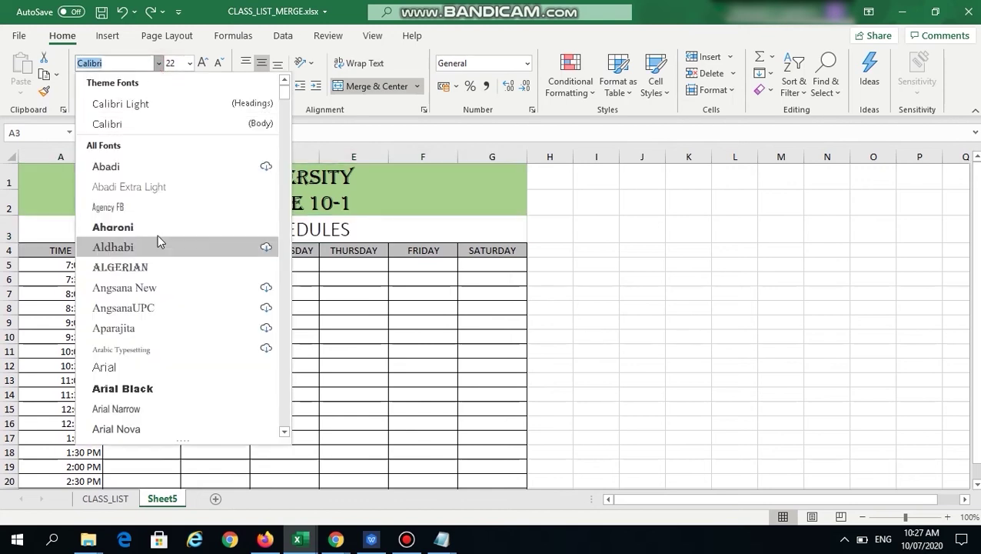
click(150, 390)
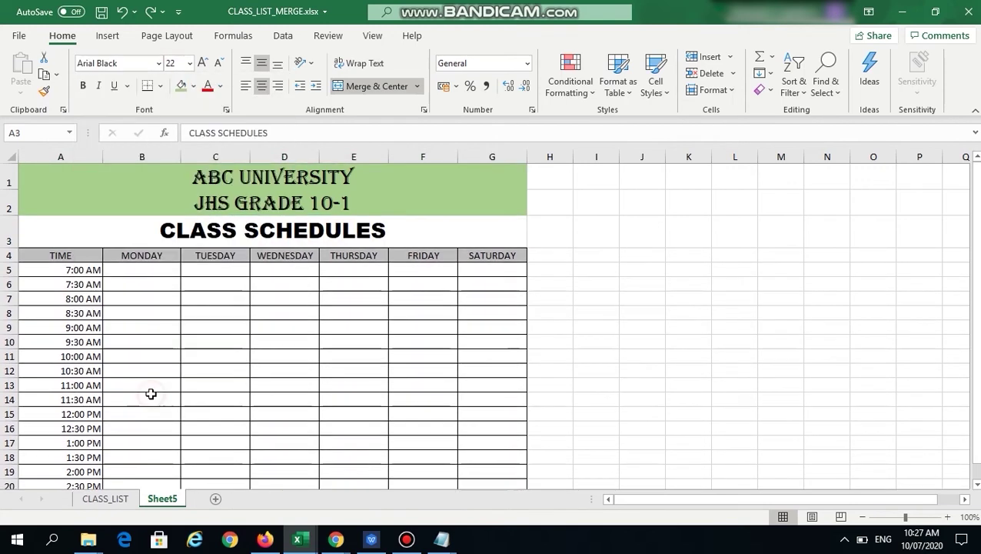
click(194, 86)
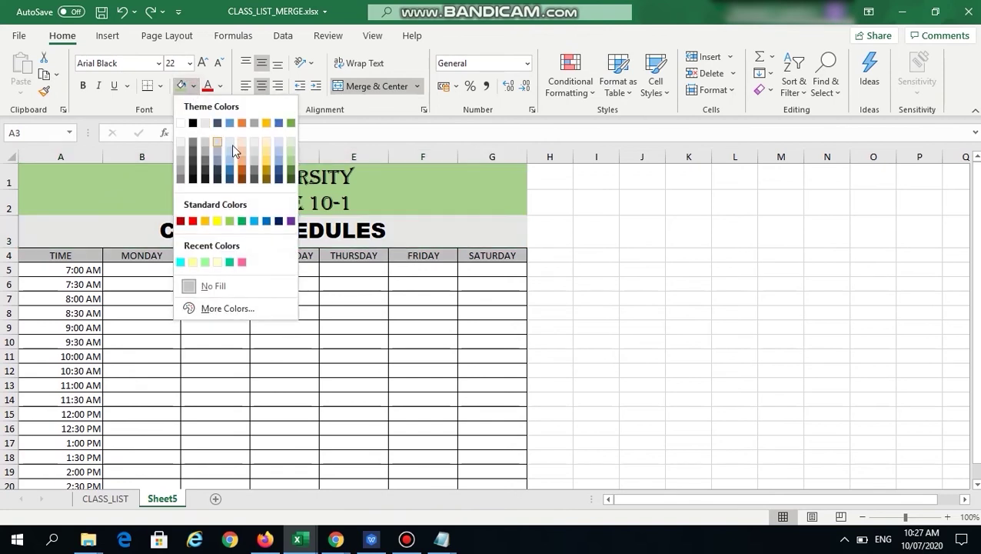
click(278, 157)
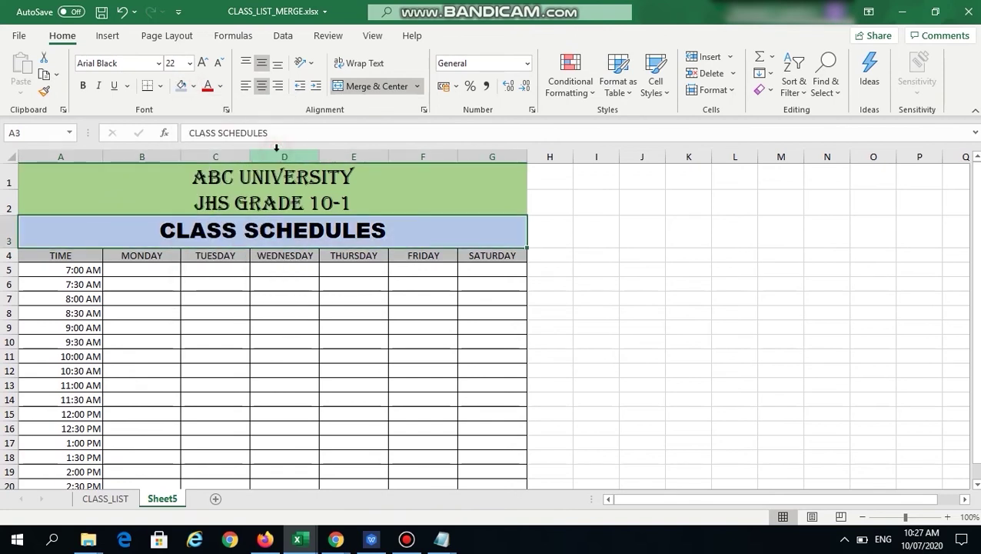
key(Up)
key(Up)
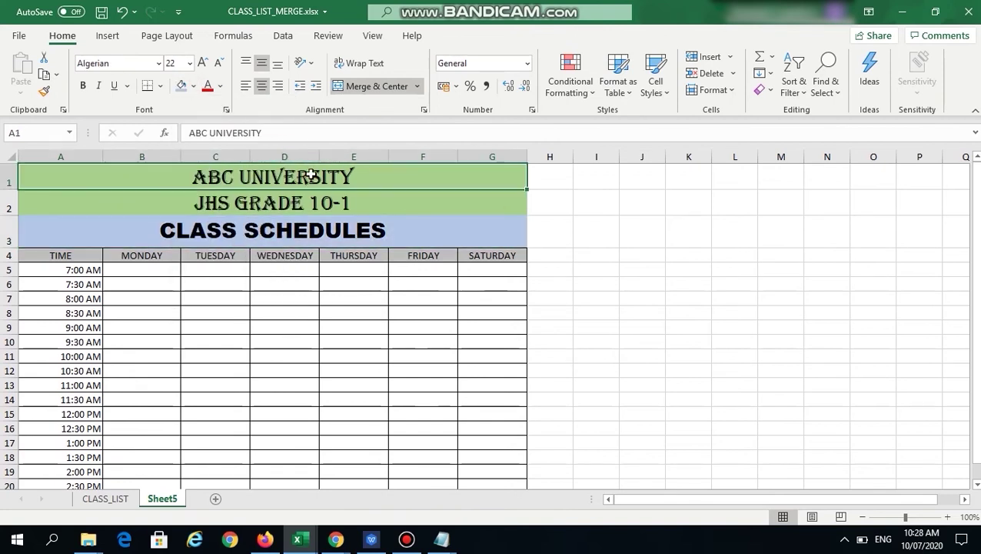
- Add outside borders around the top two title rows and around the CLASS SCHEDULES row
drag(308, 183, 310, 200)
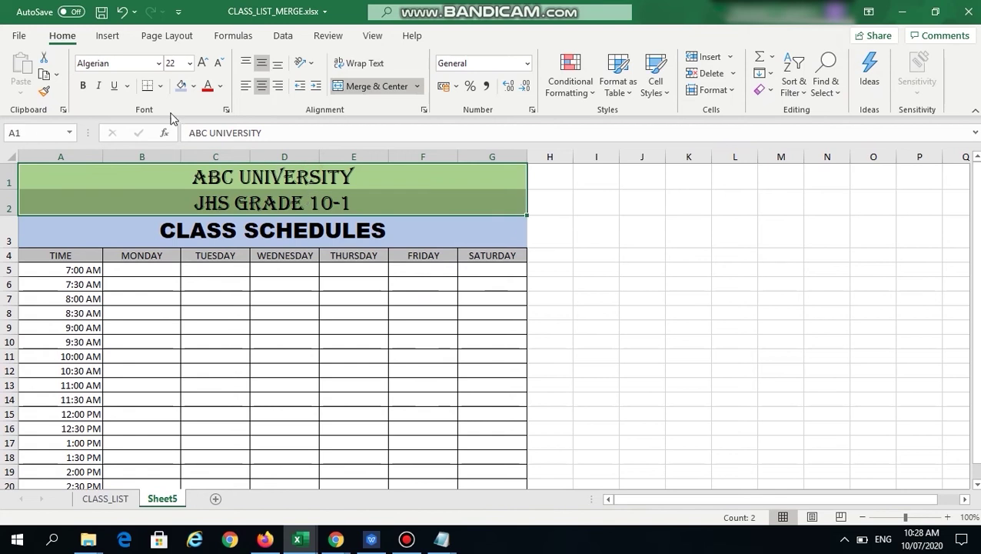
click(160, 85)
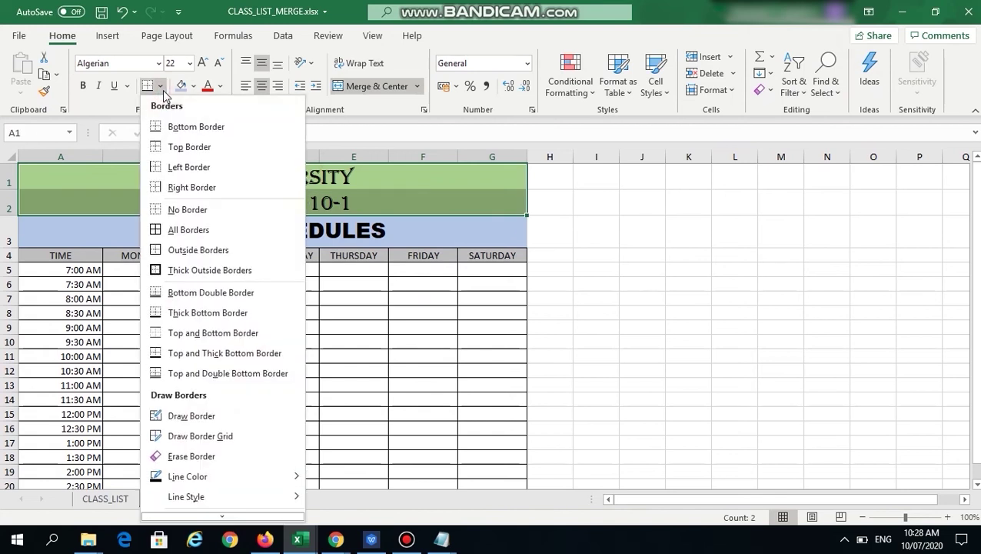
click(200, 251)
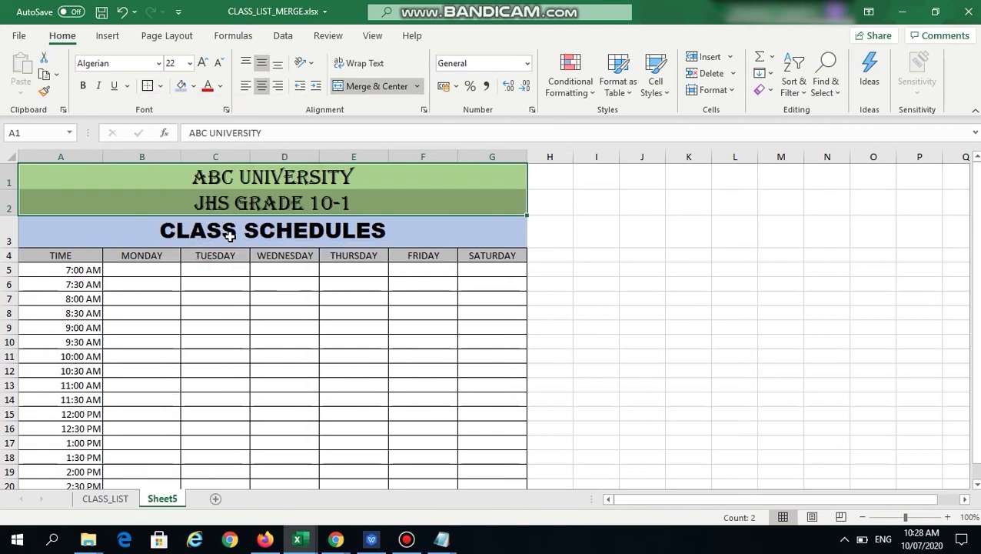
click(229, 236)
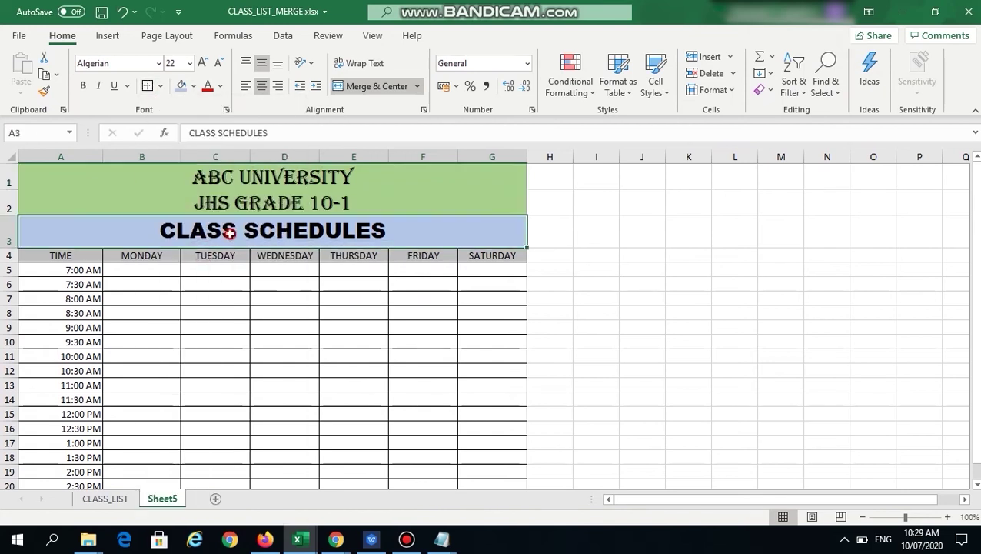
click(148, 88)
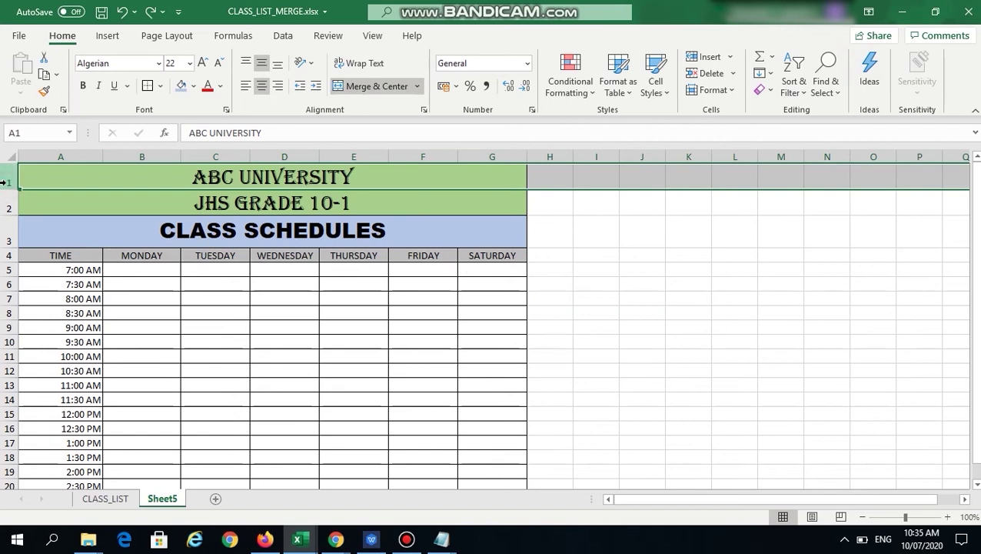
- Insert a blank row above the ABC UNIVERSITY title
click(61, 156)
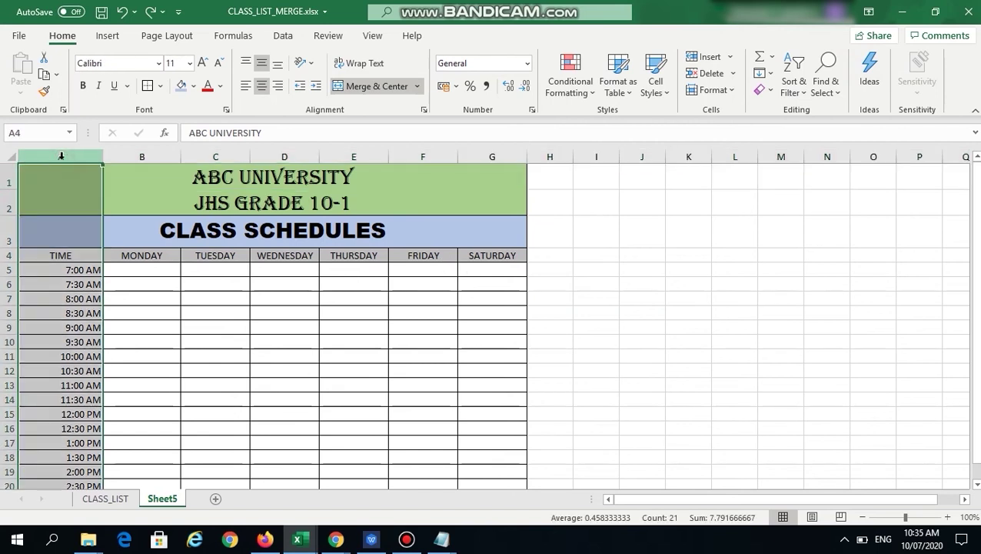
click(9, 178)
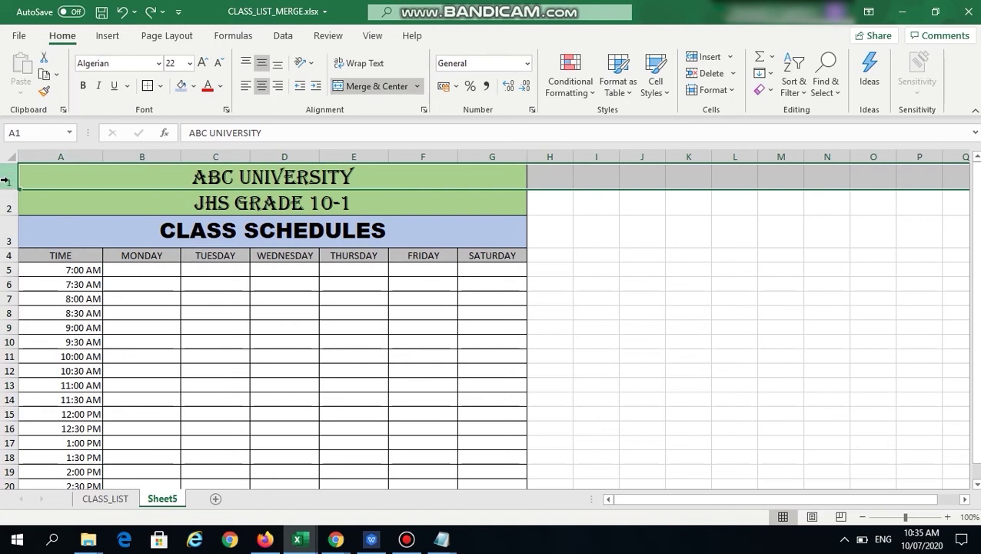
right_click(11, 181)
click(47, 299)
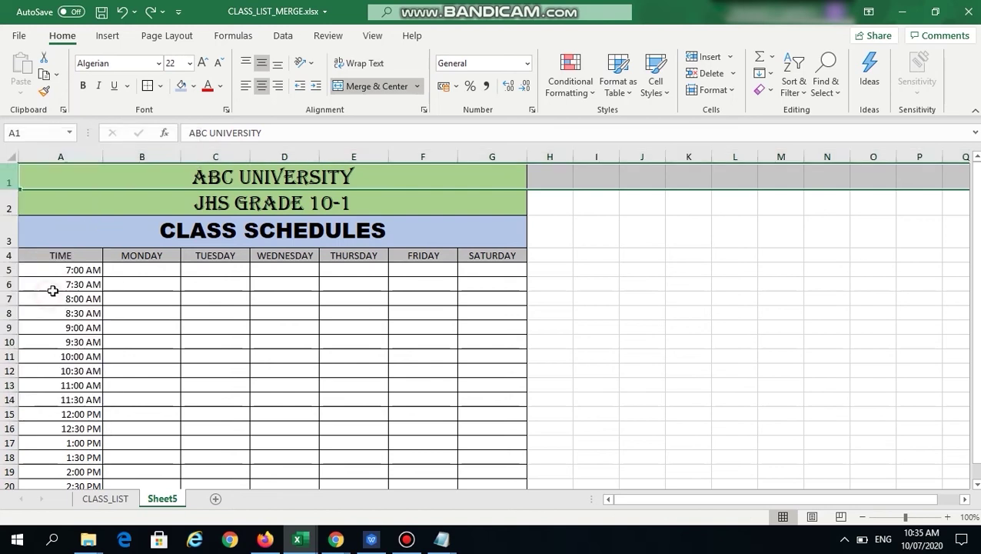
- Insert a blank column A before the table and shrink it to a 3.43 margin
click(69, 156)
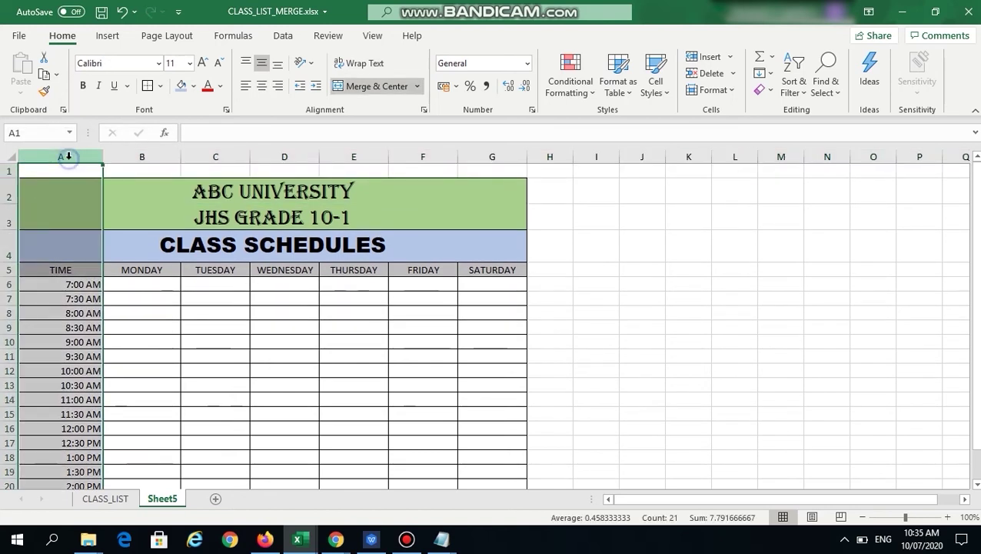
right_click(68, 158)
click(118, 281)
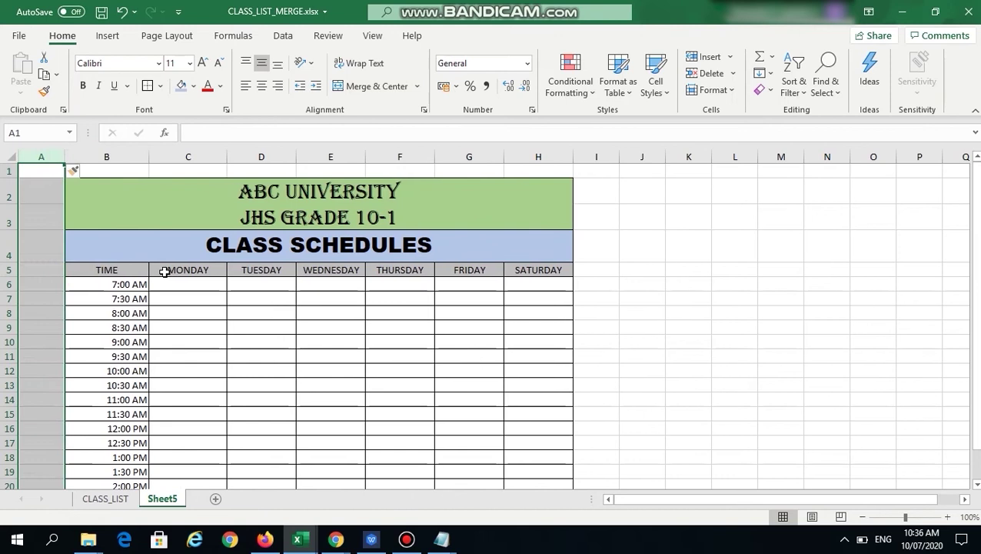
click(136, 273)
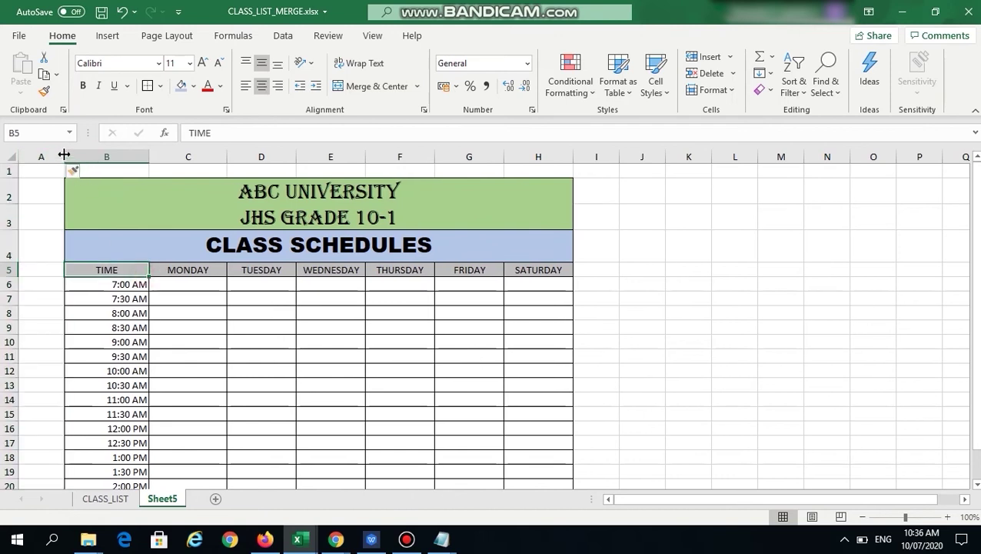
drag(65, 170, 35, 178)
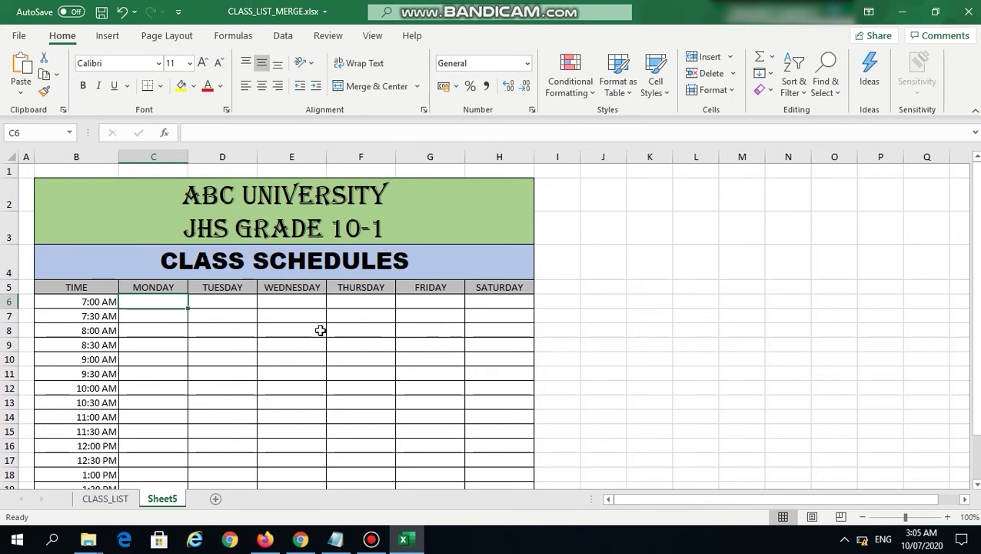
- Enter COMPUTER 4, the teacher's name and ROOM 104 in C6, Monday 7:00 AM
double_click(161, 304)
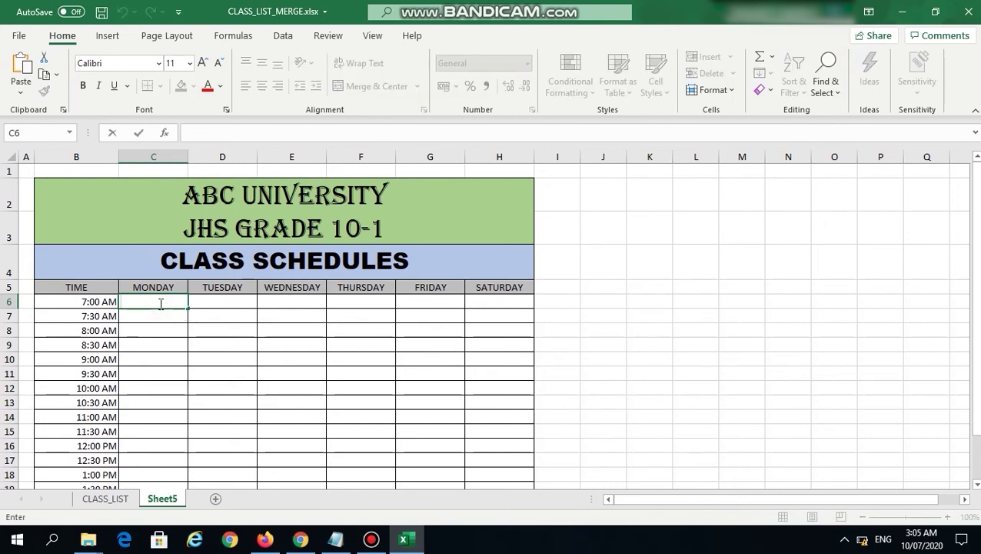
text(COMPUTER 4 PROF M. ANDOY ROOM 104)
key(Return)
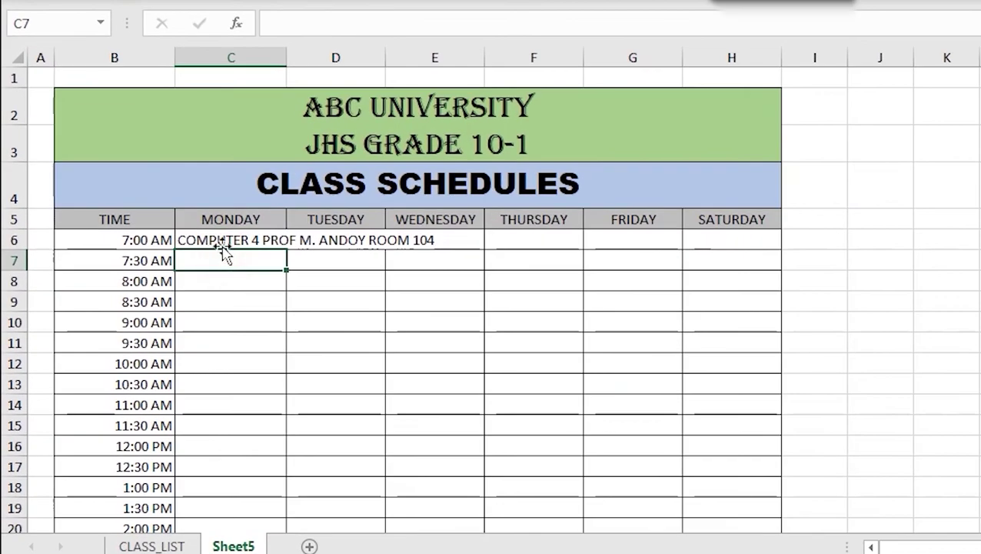
click(218, 242)
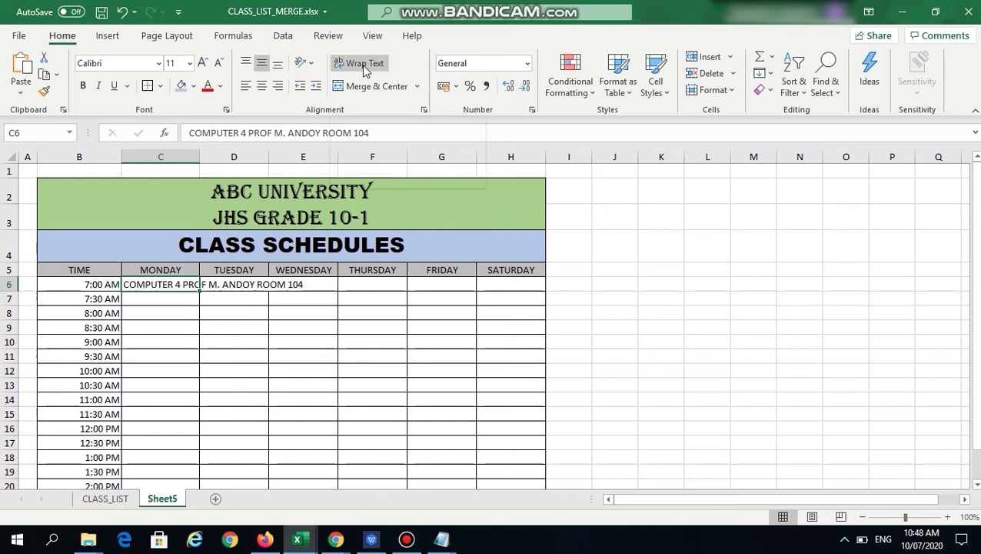
- Turn on Wrap Text for C6 and widen column C so the class entry fits on one line
key(alt+Return)
click(365, 65)
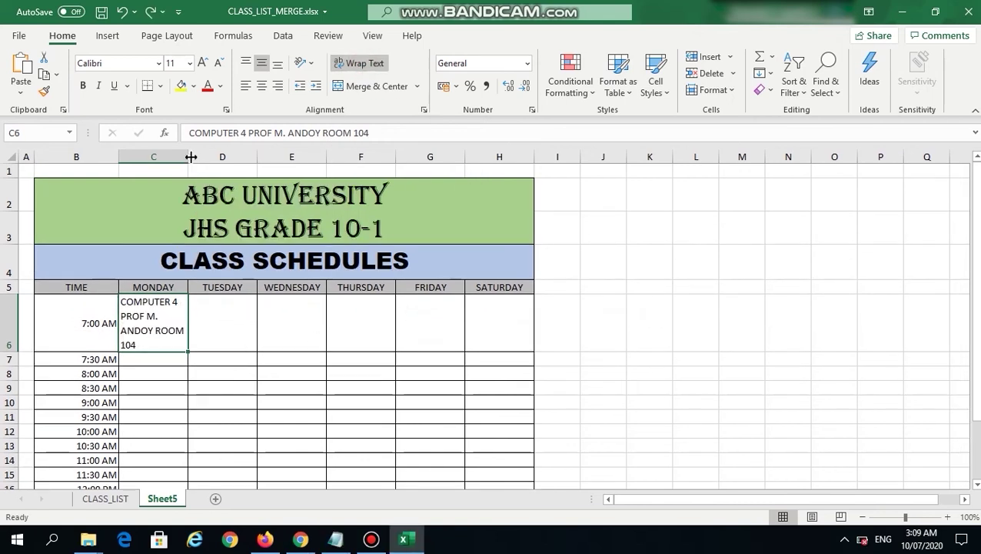
drag(187, 156, 284, 157)
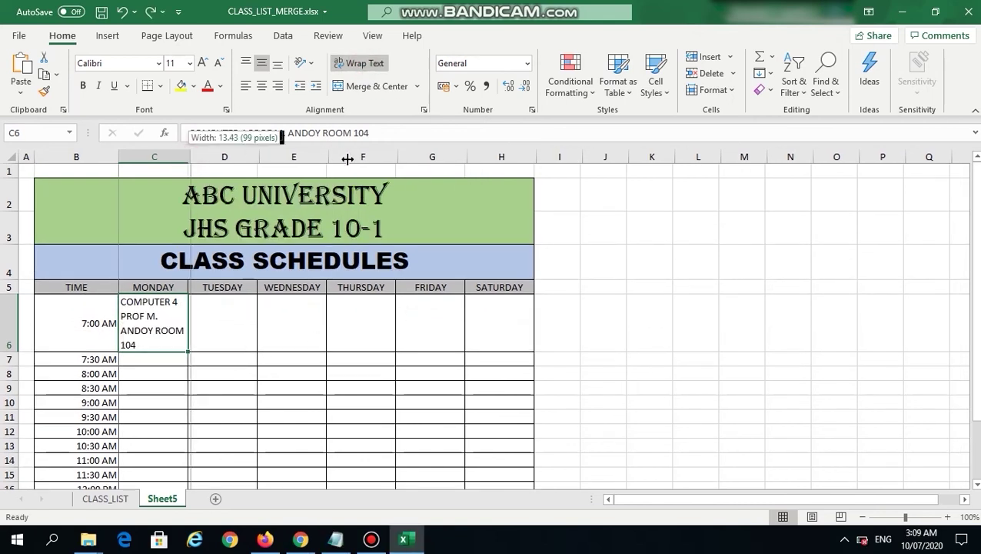
drag(347, 157, 375, 160)
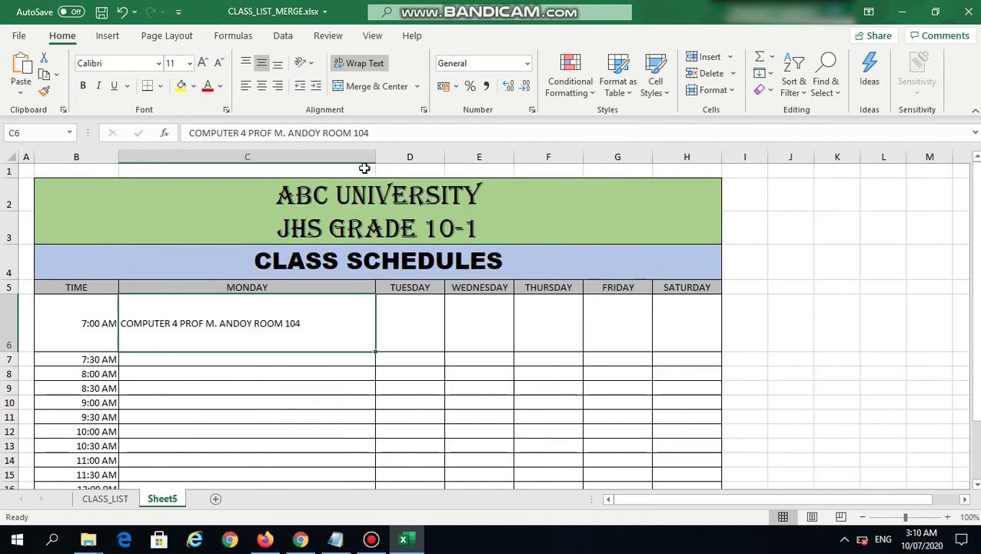
key(alt+Return)
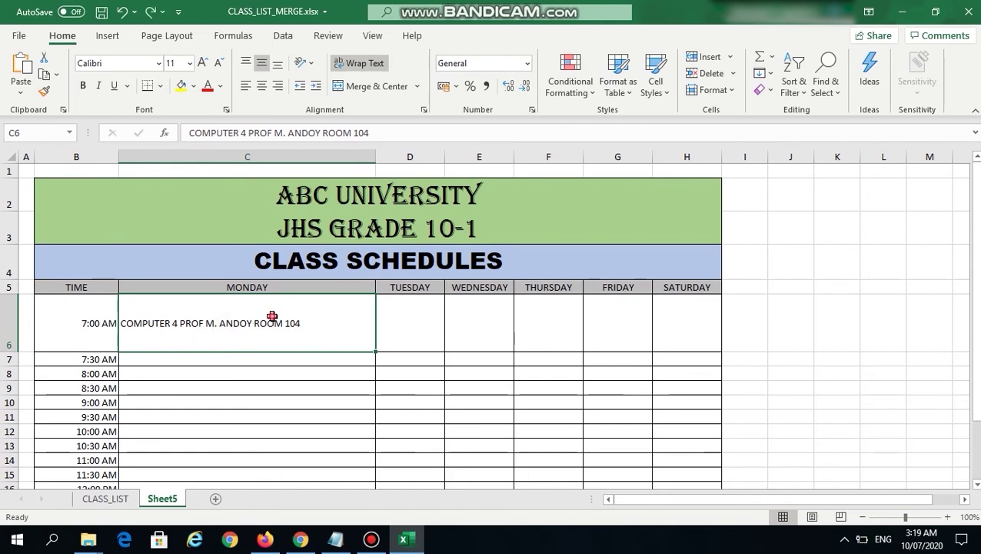
- Break the C6 entry into three lines: COMPUTER 4, the teacher's name, and ROOM 104
double_click(271, 316)
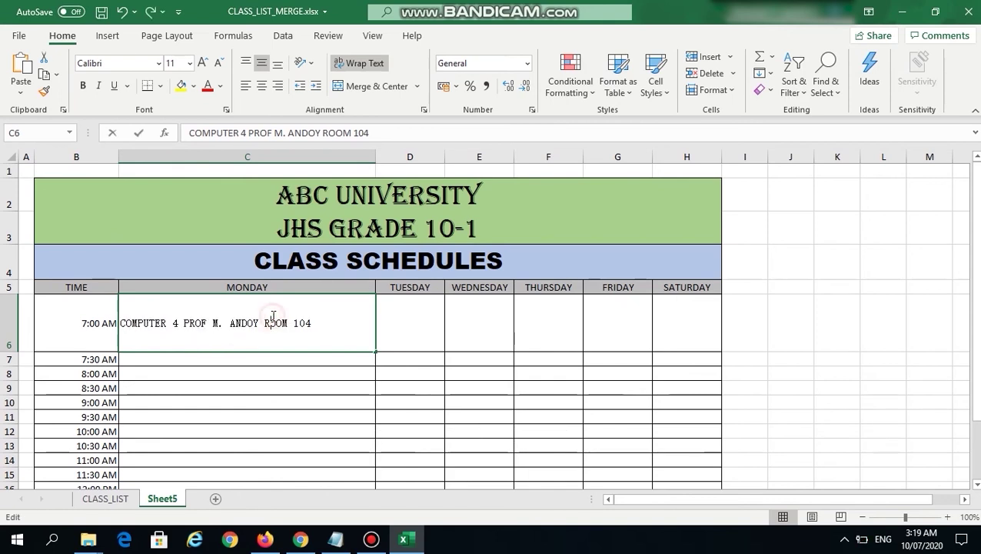
click(185, 323)
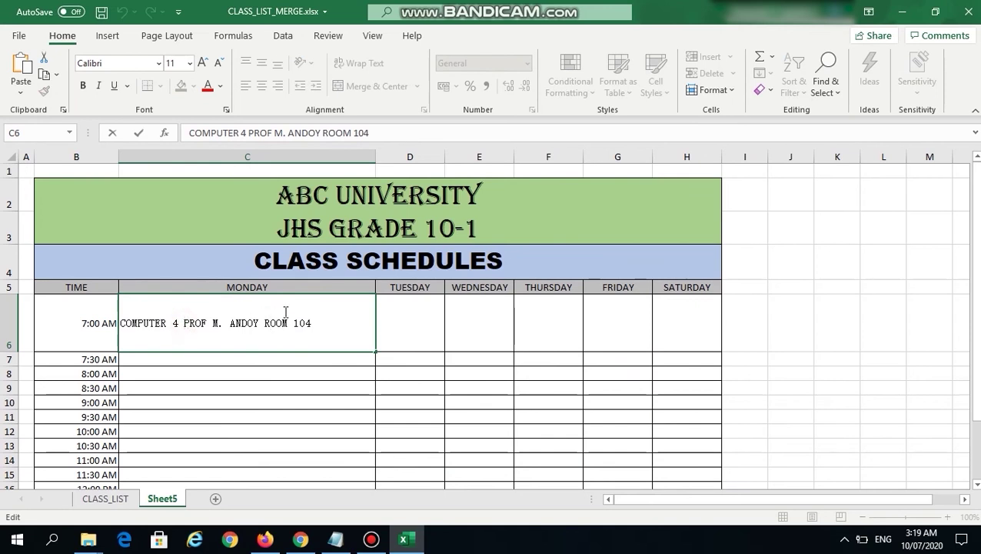
key(alt)
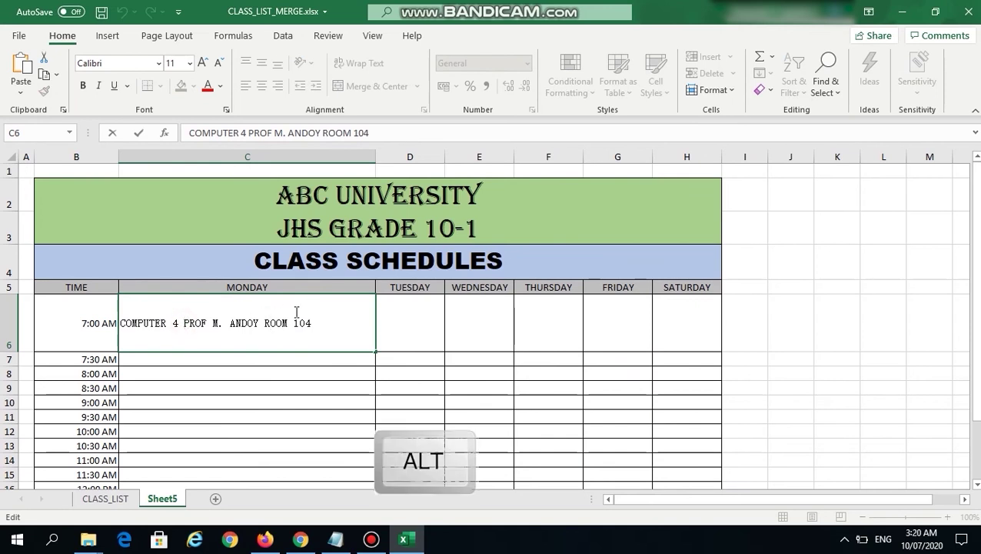
key(alt+Return)
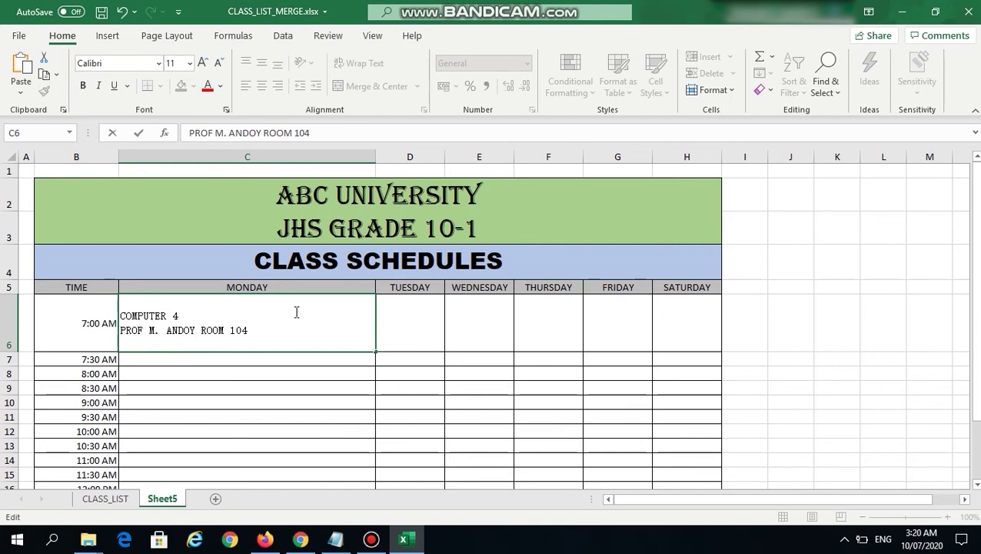
key(alt)
key(alt+Return)
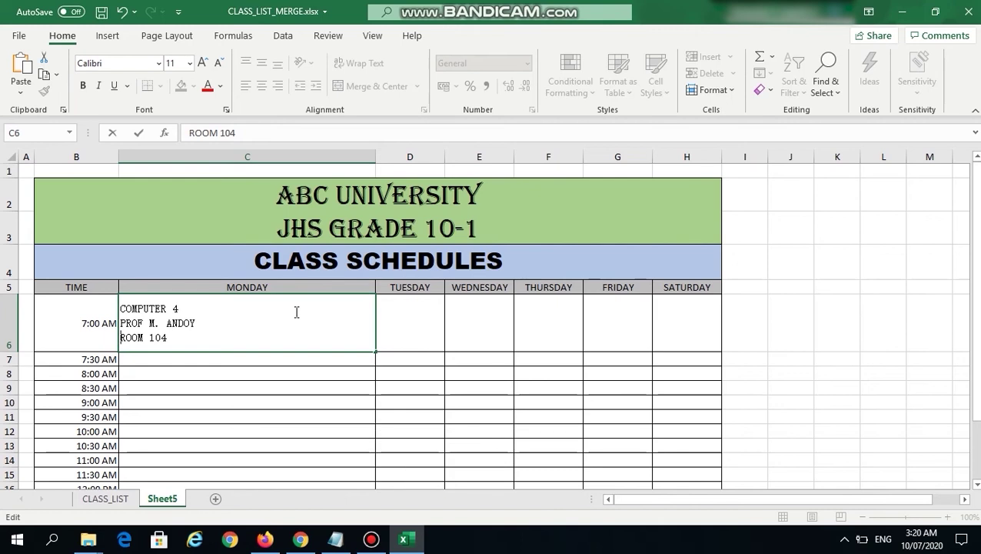
key(Return)
key(Return)
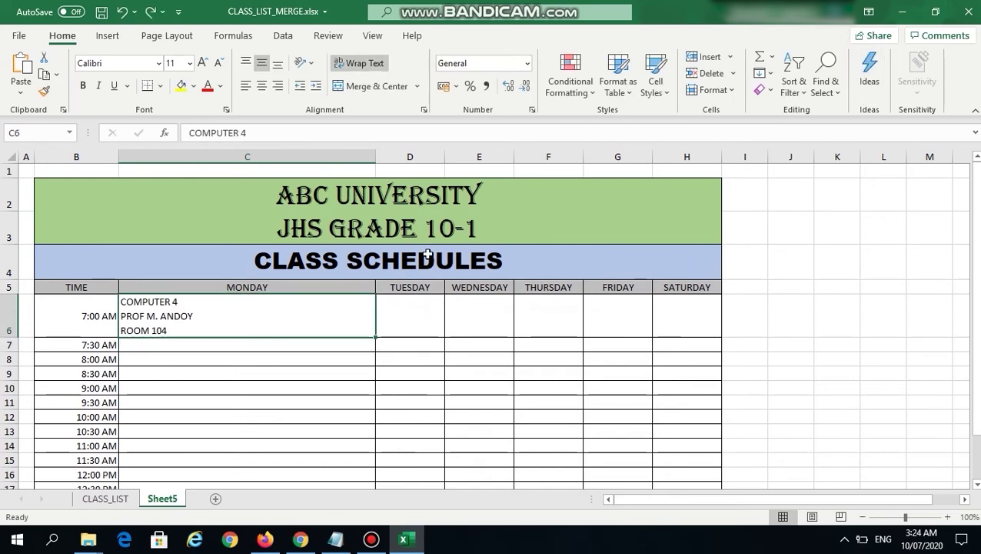
- AutoFit column C to the three-line entry and centre the C6 text
double_click(377, 156)
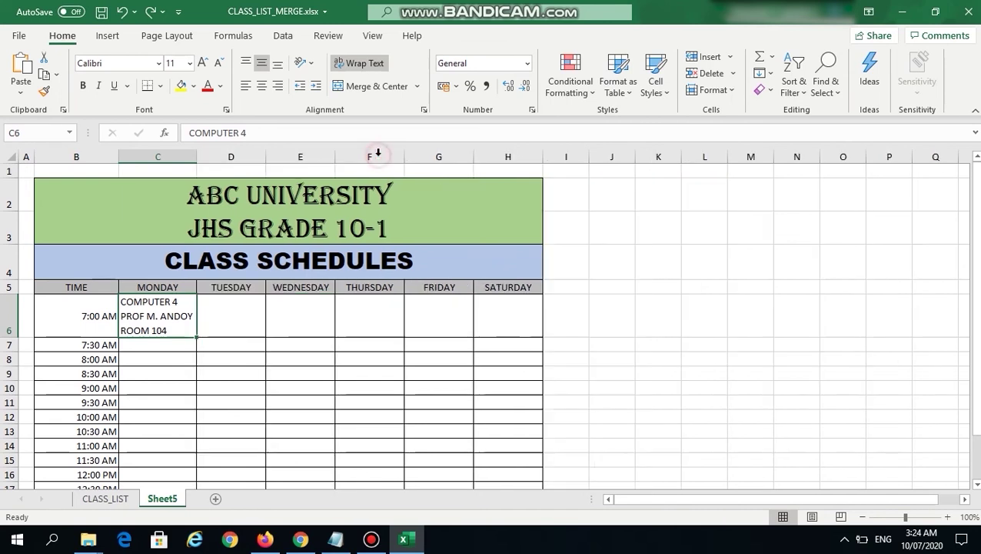
click(262, 87)
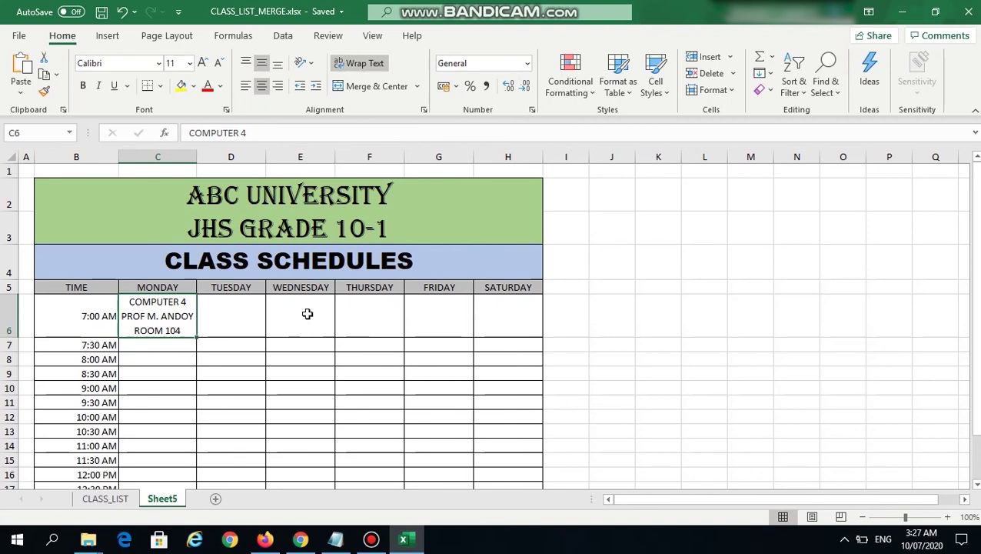
click(195, 86)
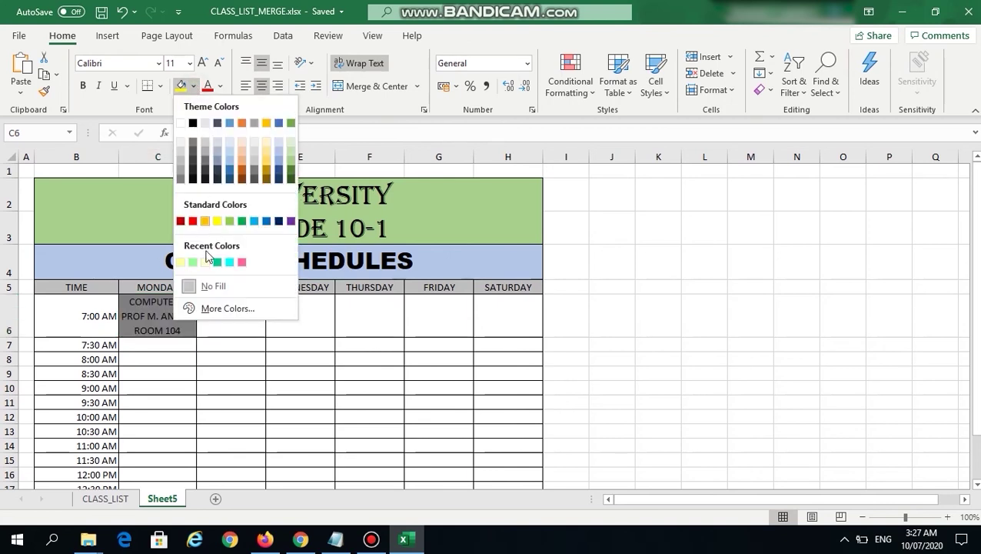
- Fill the Computer 4 cell C6 with cyan from More Colors and make its text bold
click(225, 308)
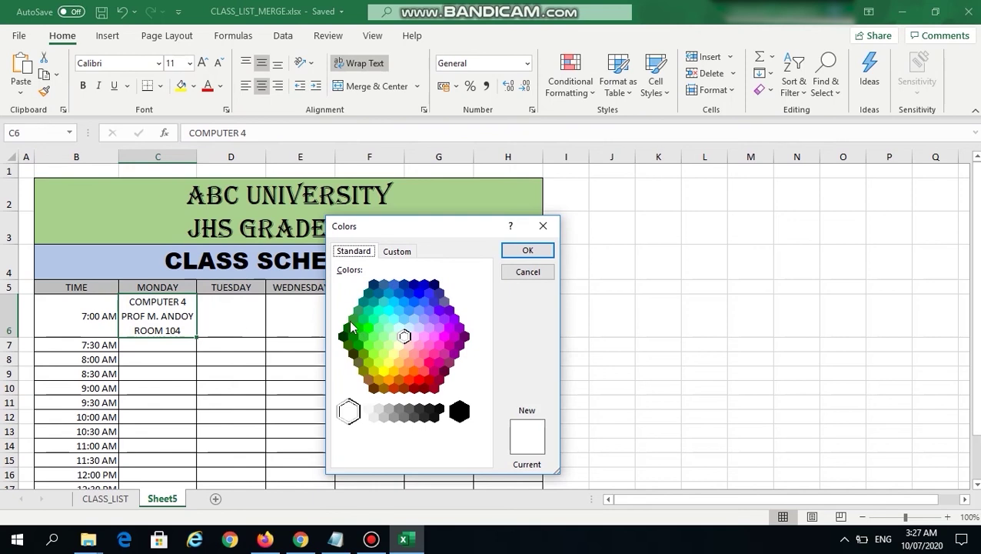
click(390, 312)
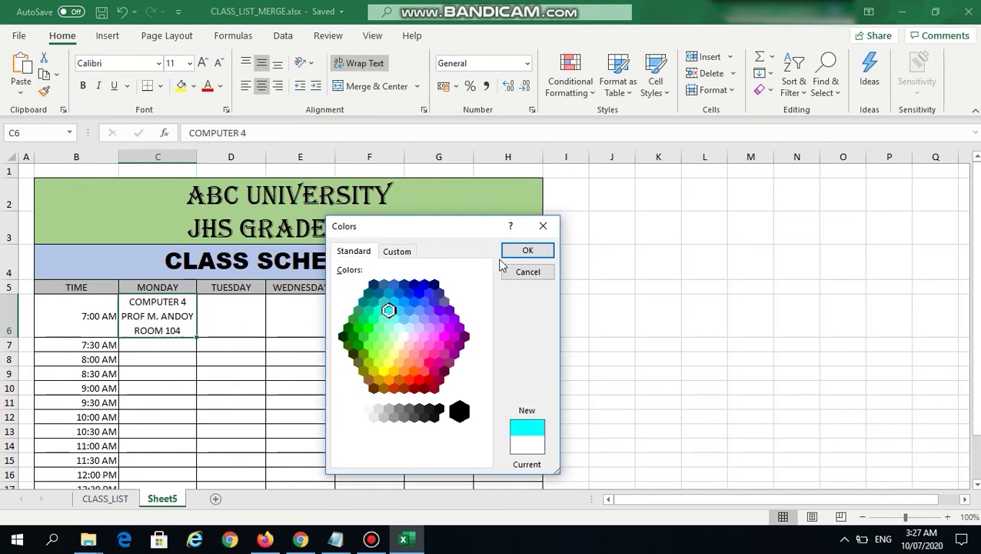
click(525, 252)
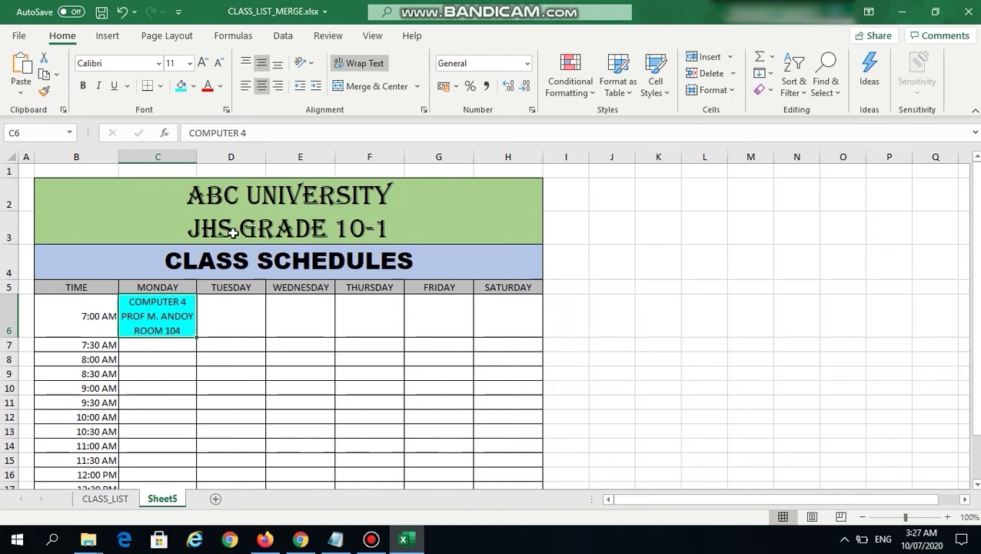
click(84, 86)
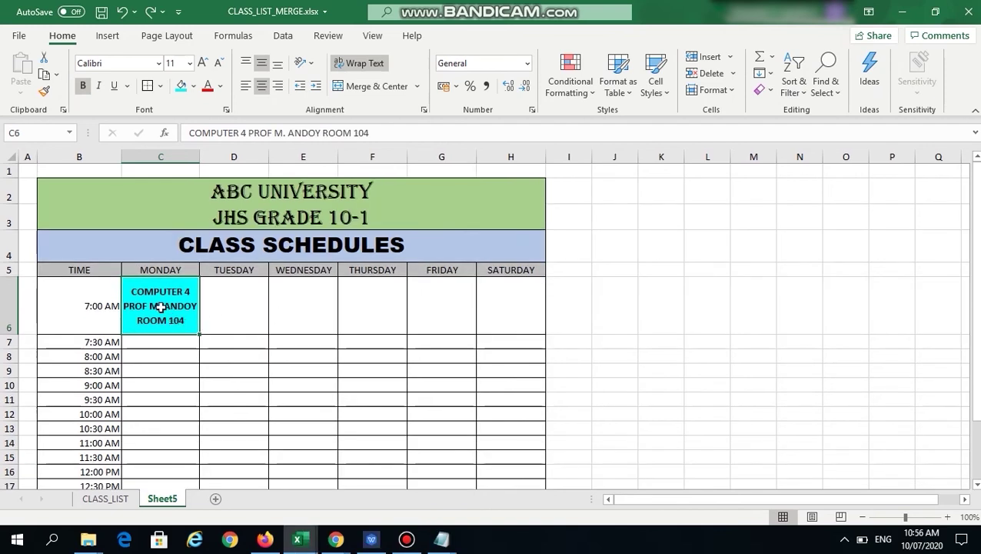
- Merge C6:C11 into a 7:00–9:30 AM Computer 4 block, copy it to Thursday, and AutoFit row 6
drag(159, 306, 158, 396)
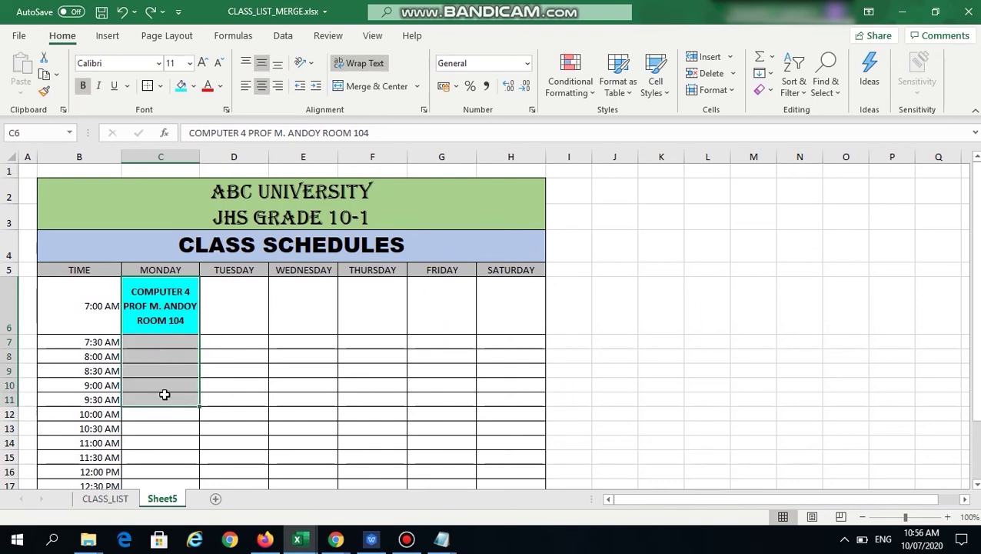
click(371, 90)
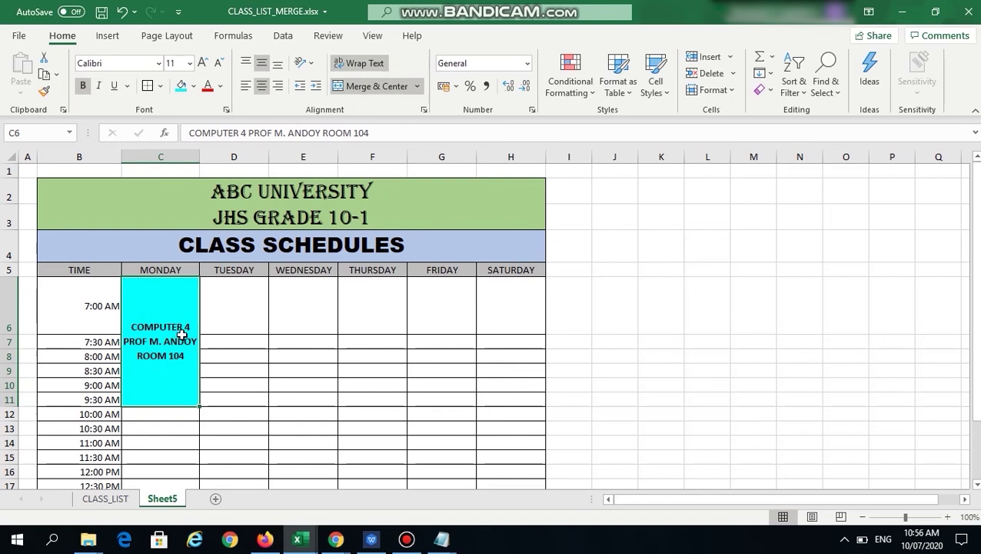
key(ctrl+c)
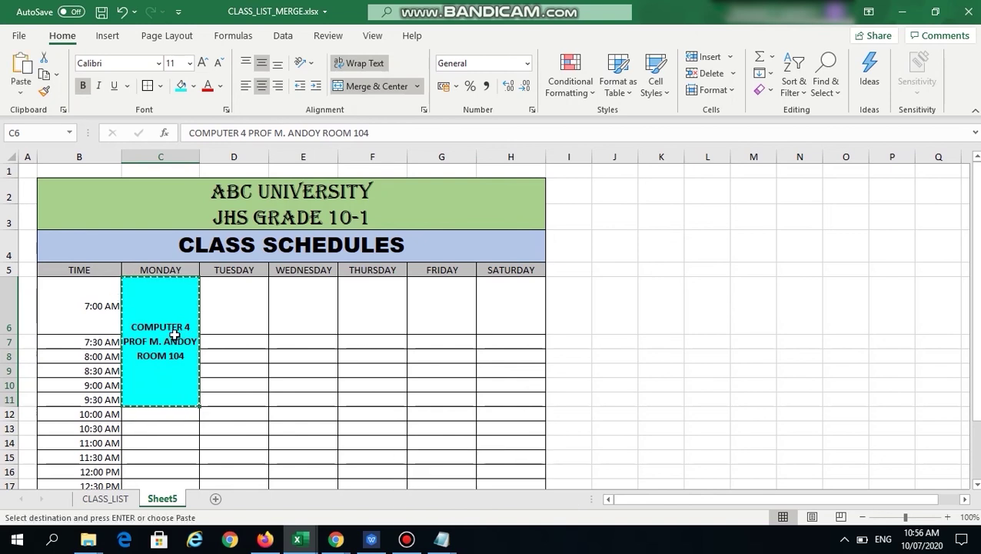
key(Right)
key(Right)
key(Right)
key(ctrl+v)
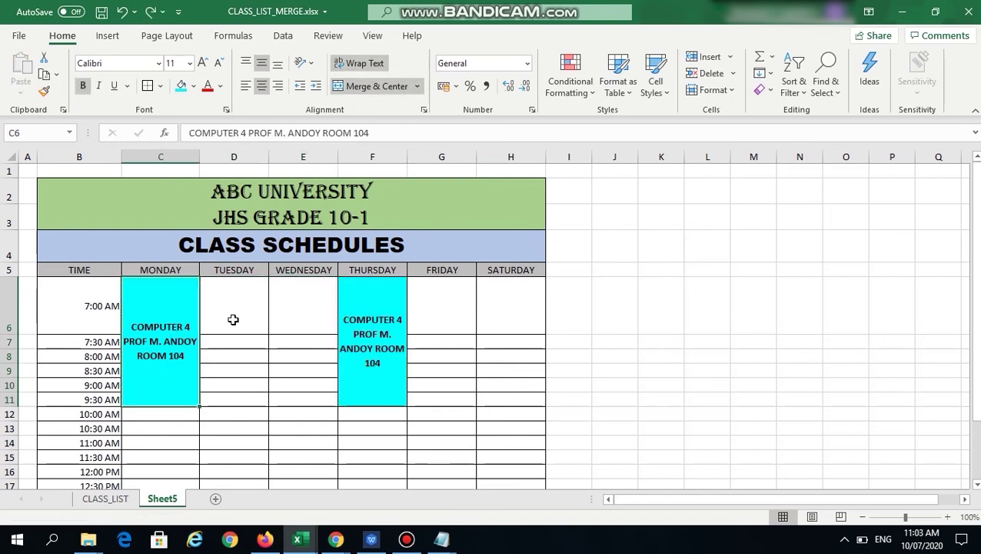
double_click(14, 334)
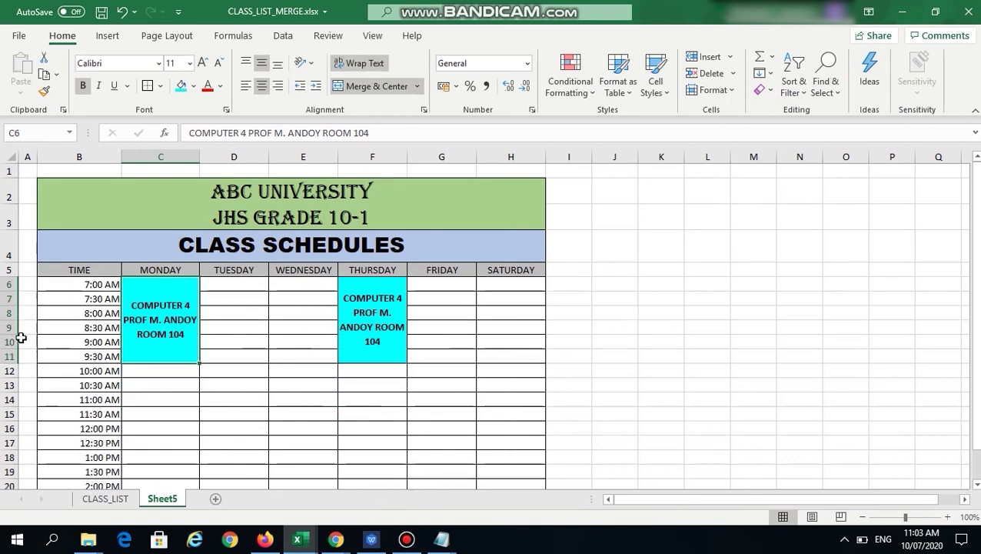
click(209, 383)
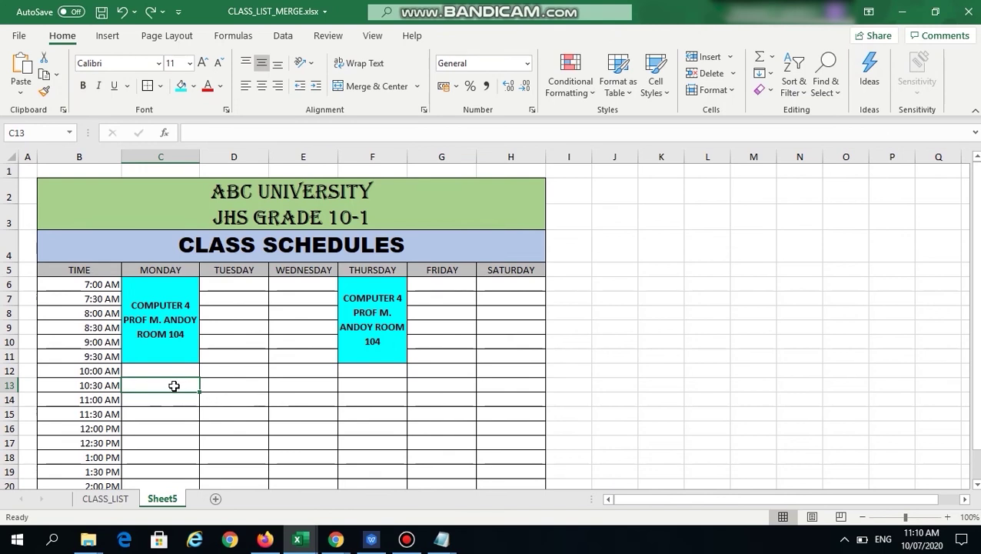
- Enter ENGLISH, the professor's name and ROOM 105 in C13, split onto three lines
text(ENGLISH PROF M. REYES ROOM 105)
key(Return)
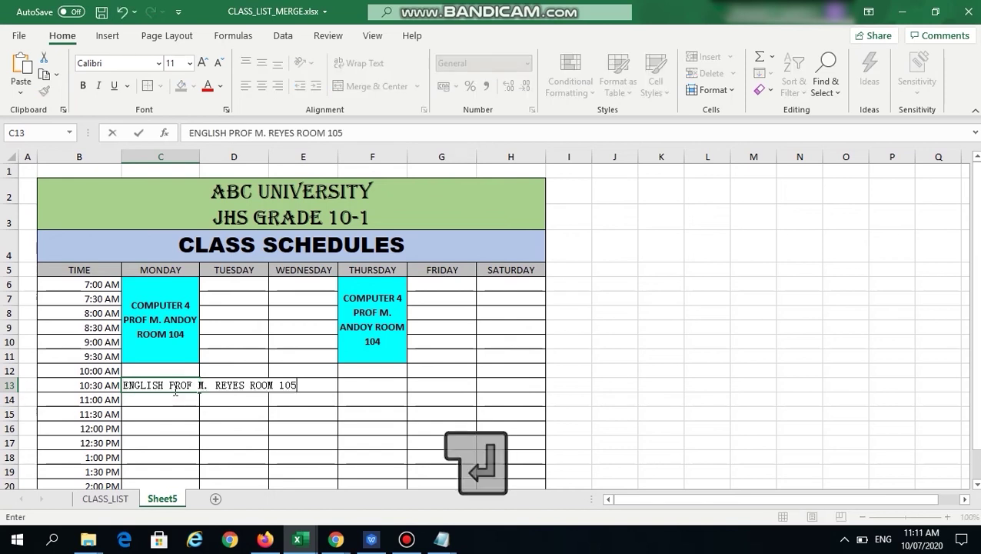
click(168, 385)
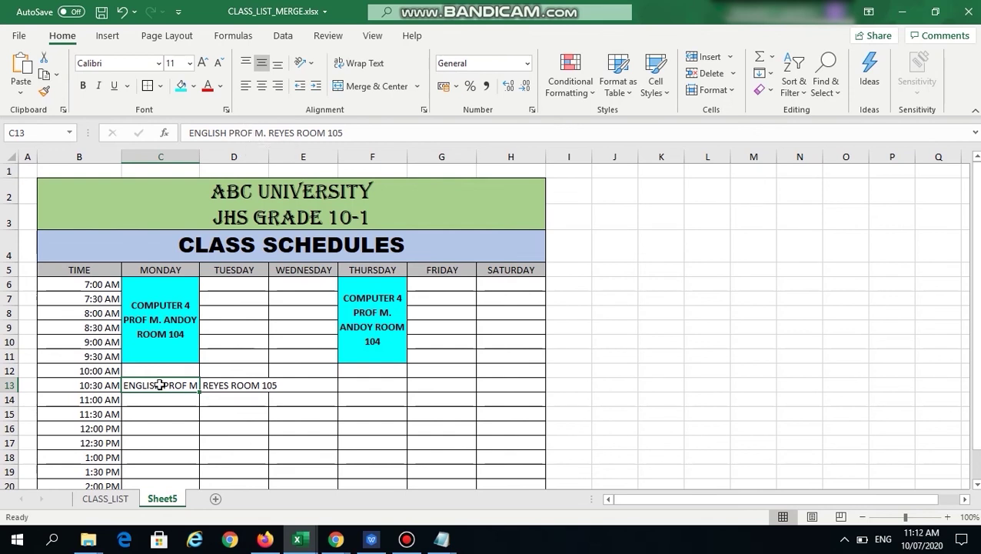
double_click(162, 385)
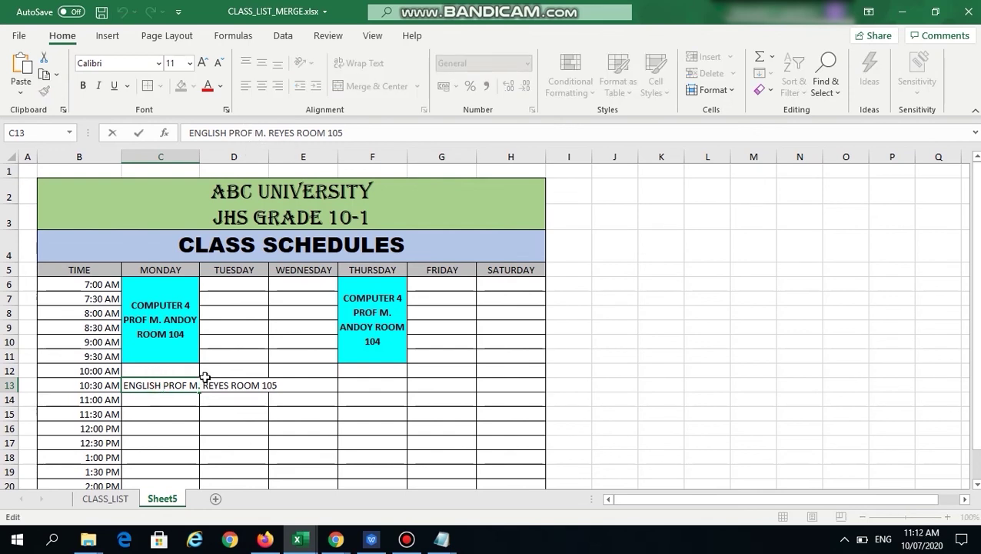
key(alt+Return)
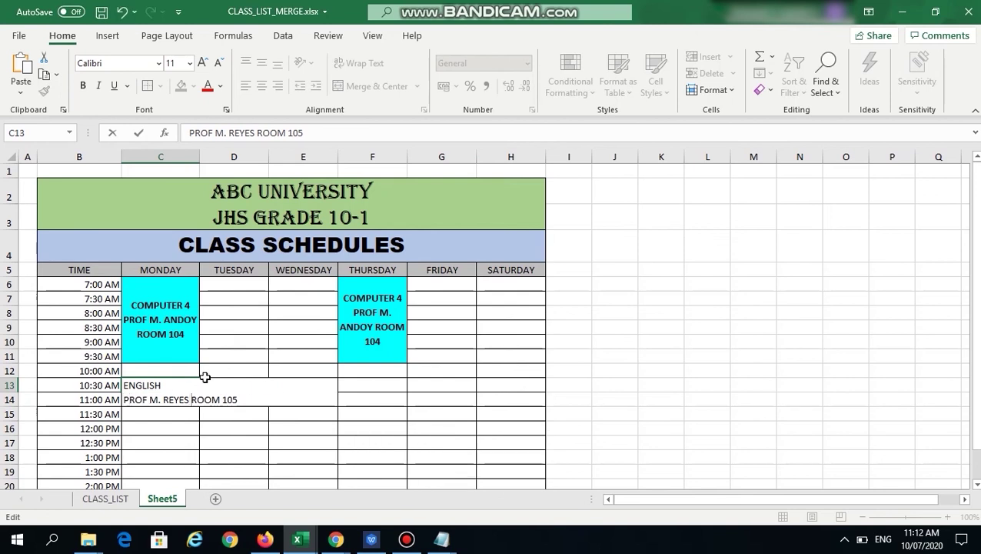
key(alt+Return)
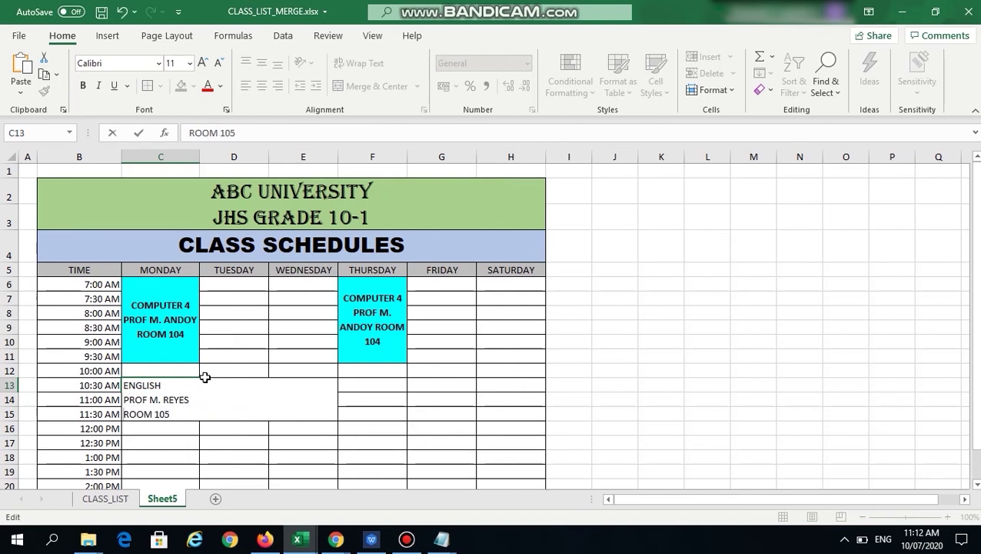
key(Return)
key(Up)
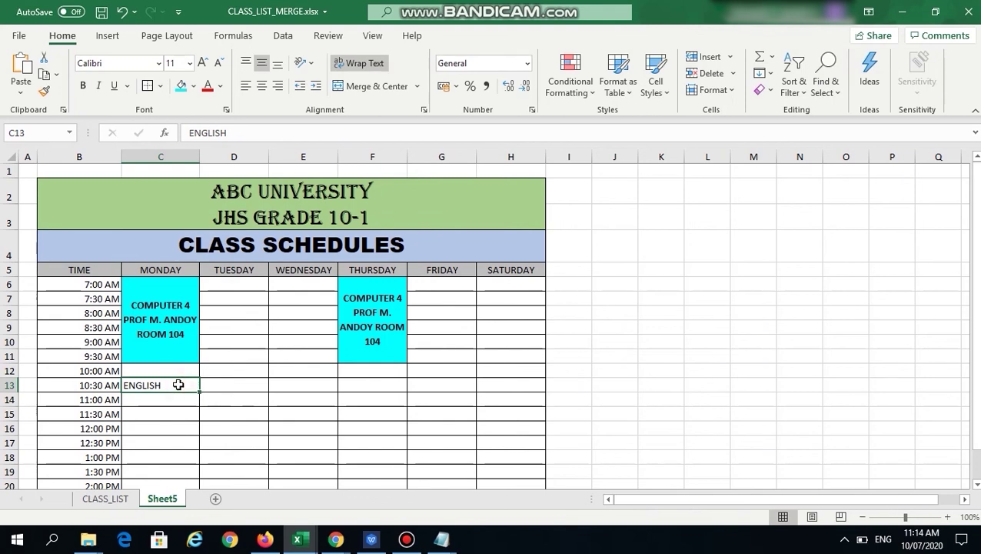
- Merge C13:C17 into one English block with light-blue fill and bold text, then copy it
drag(176, 385, 168, 437)
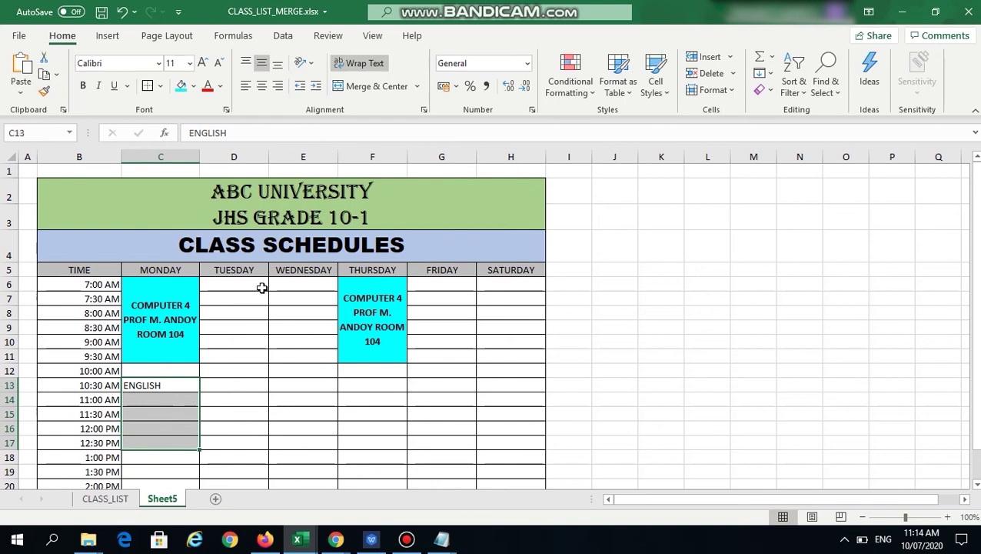
click(372, 86)
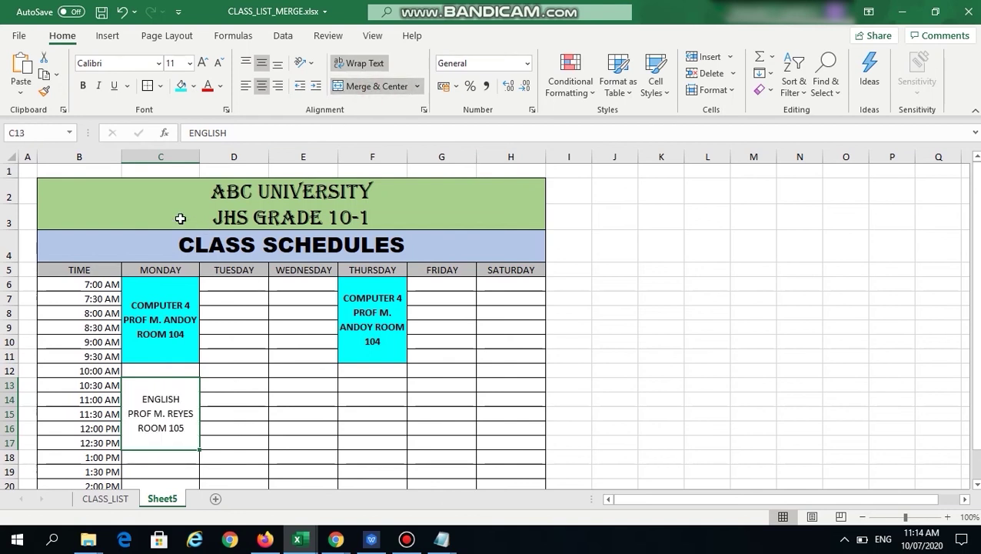
click(193, 86)
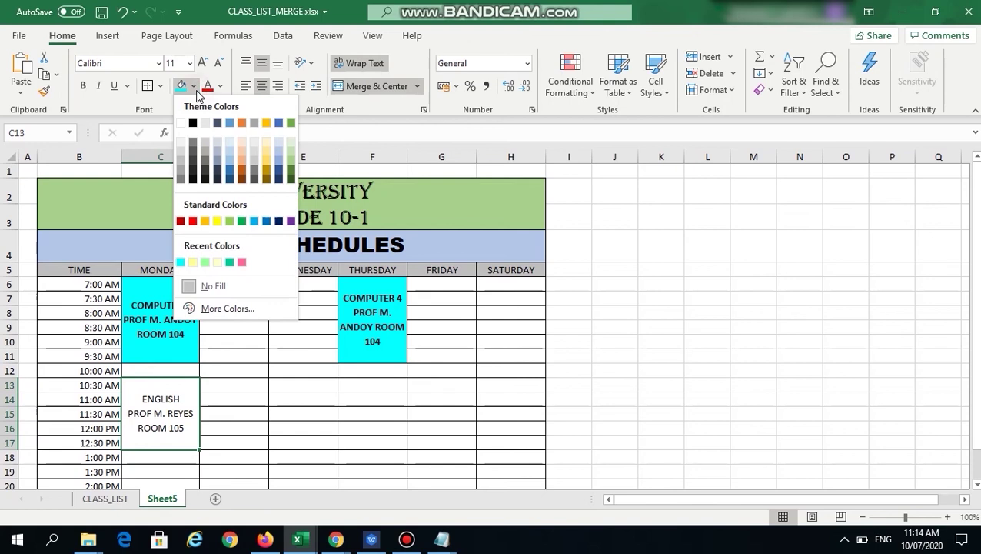
click(278, 146)
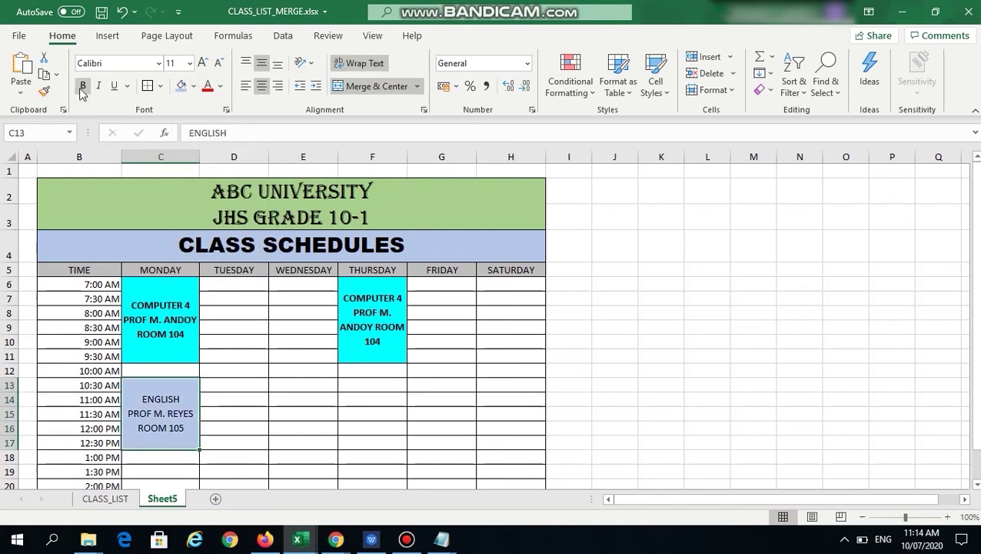
key(Right)
key(Right)
click(174, 406)
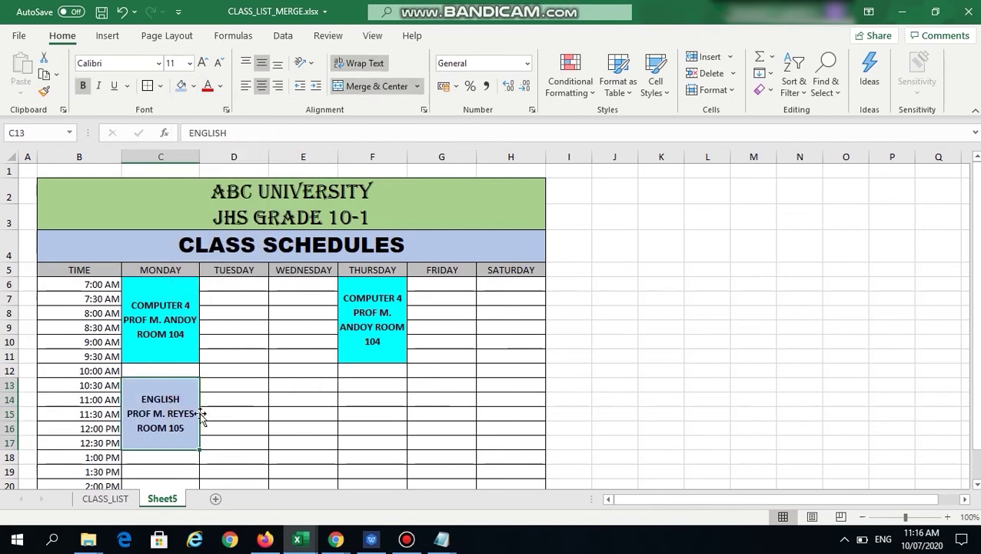
key(ctrl+c)
- Paste the English block into Wednesday at E13 and again at E19
key(Right)
key(Right)
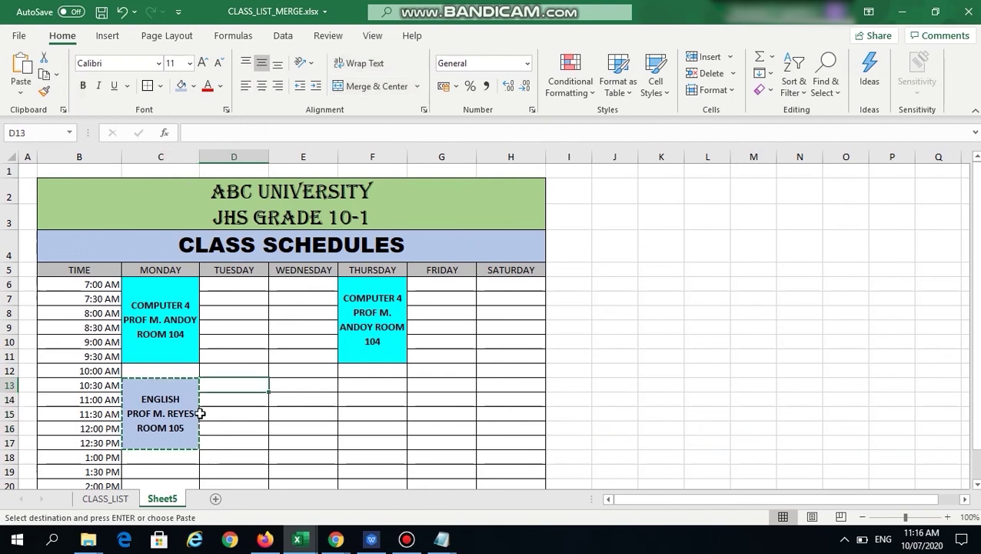
key(ctrl+v)
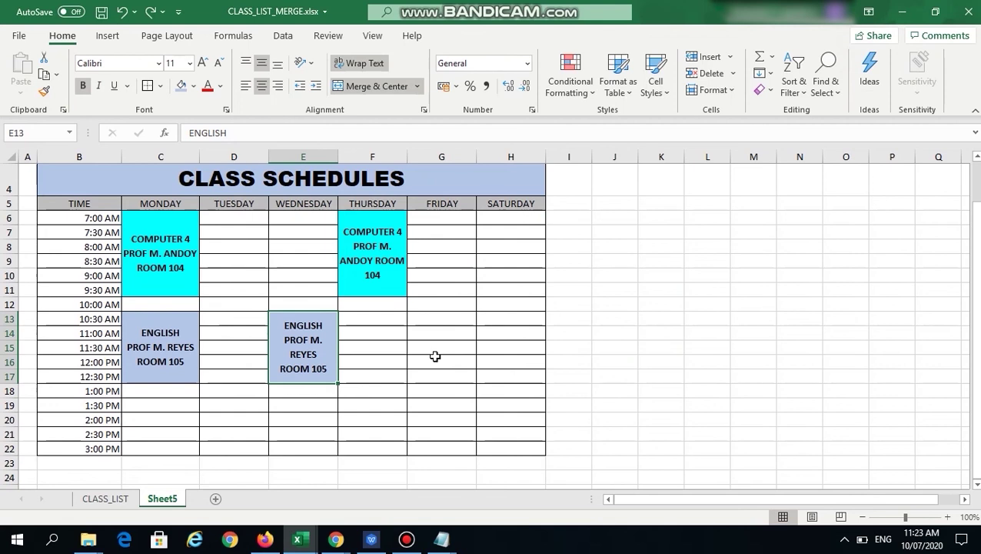
key(ctrl+c)
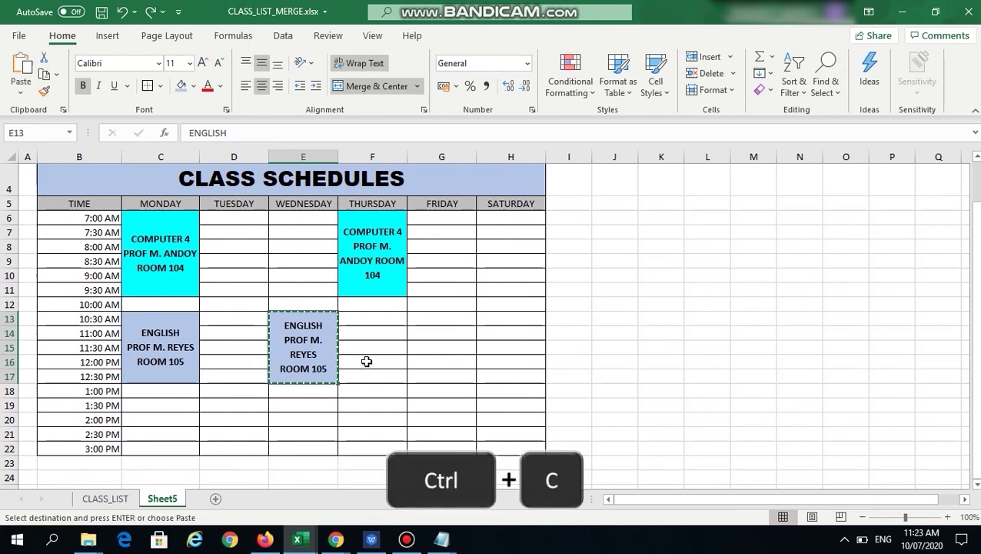
click(305, 404)
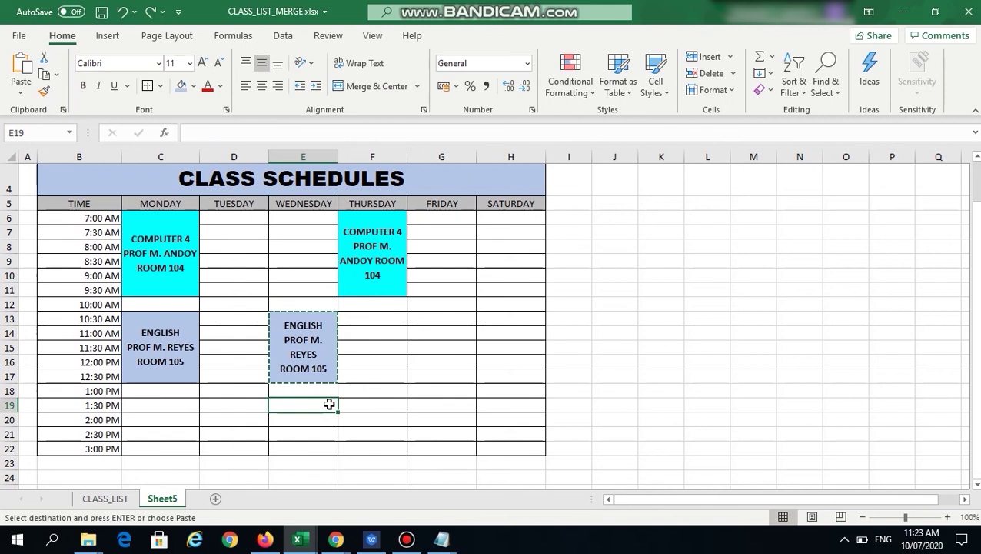
key(Return)
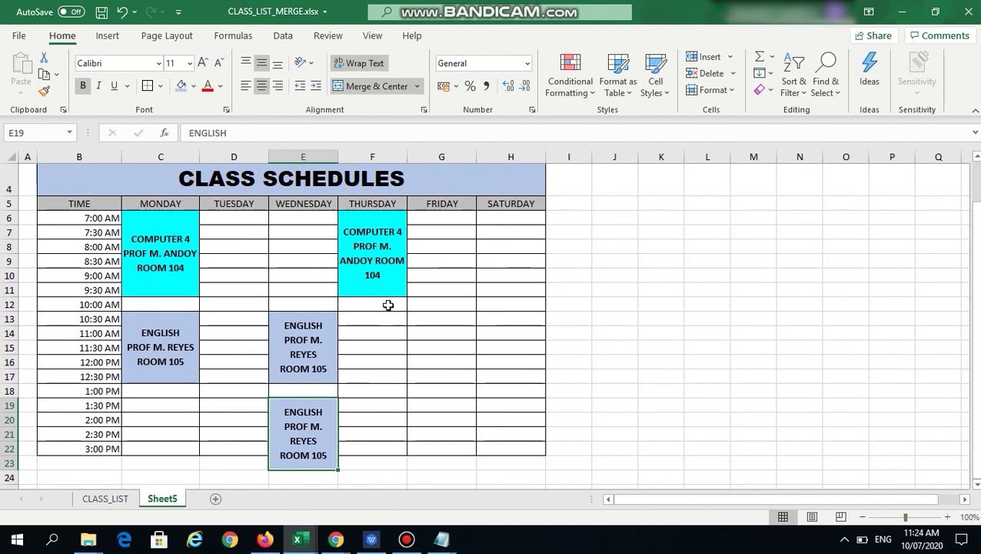
- Unmerge the oversized afternoon block and merge E19:E21 as the 1:30–2:30 PM English block
click(385, 86)
click(397, 374)
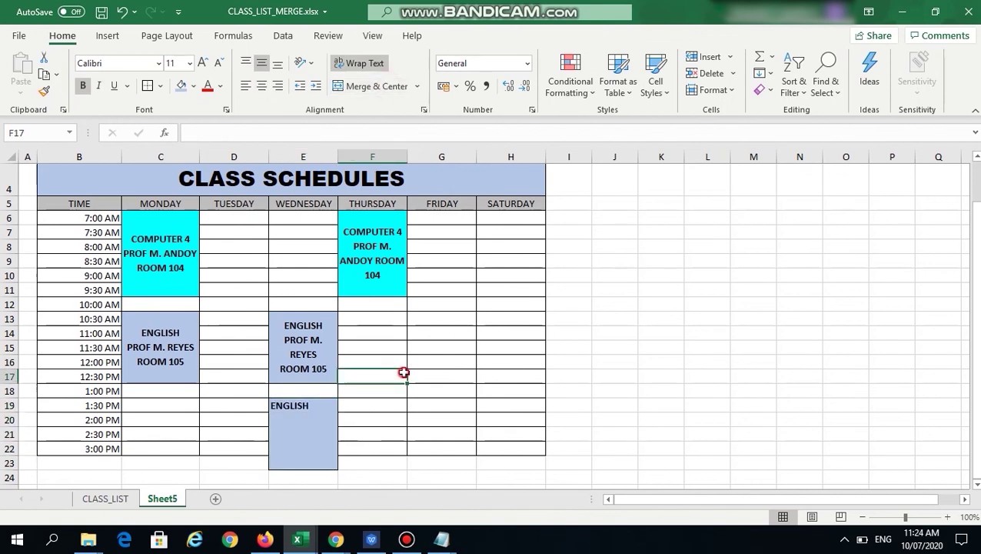
click(304, 407)
drag(303, 407, 303, 432)
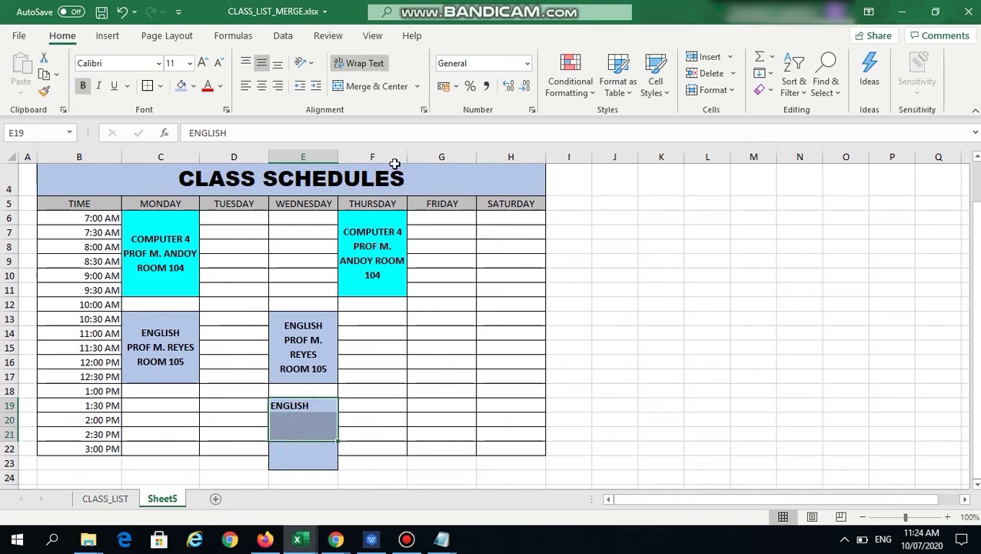
click(374, 90)
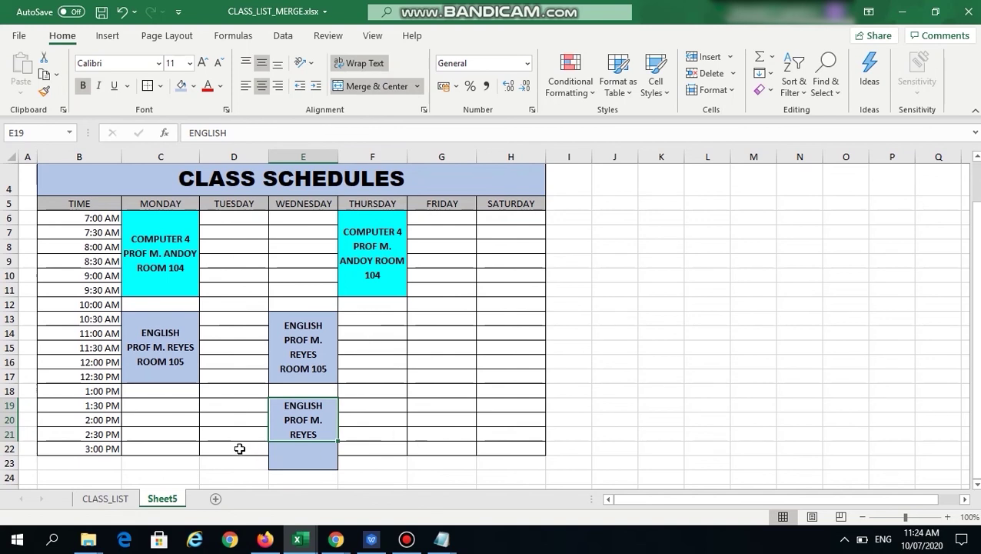
- Copy the plain cells D22:D23 onto E22:E23 to restore their normal formatting
drag(239, 449, 239, 461)
key(ctrl+c)
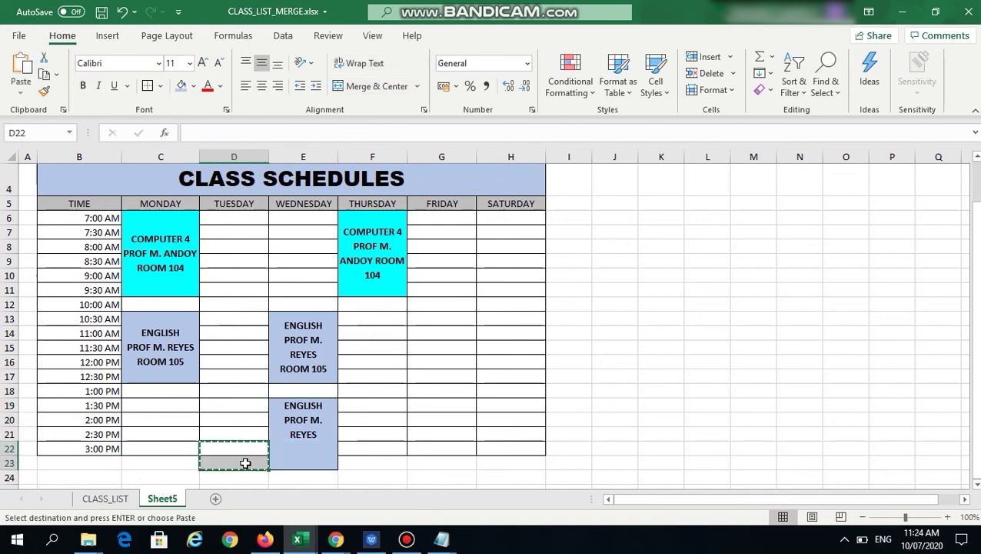
key(Right)
key(Escape)
click(625, 362)
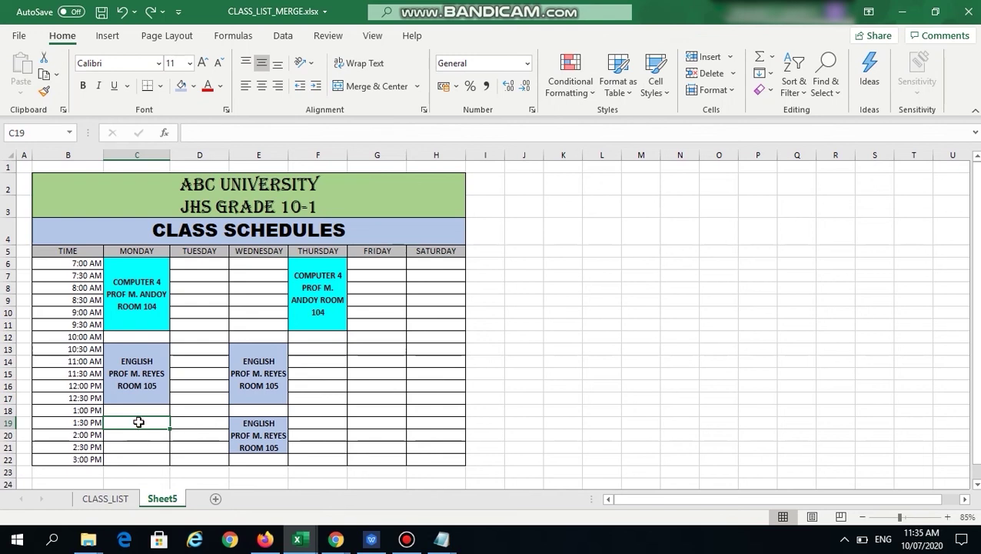
- Merge C19:C22 and paste the ADVISING HOURS label into it
drag(136, 423, 137, 455)
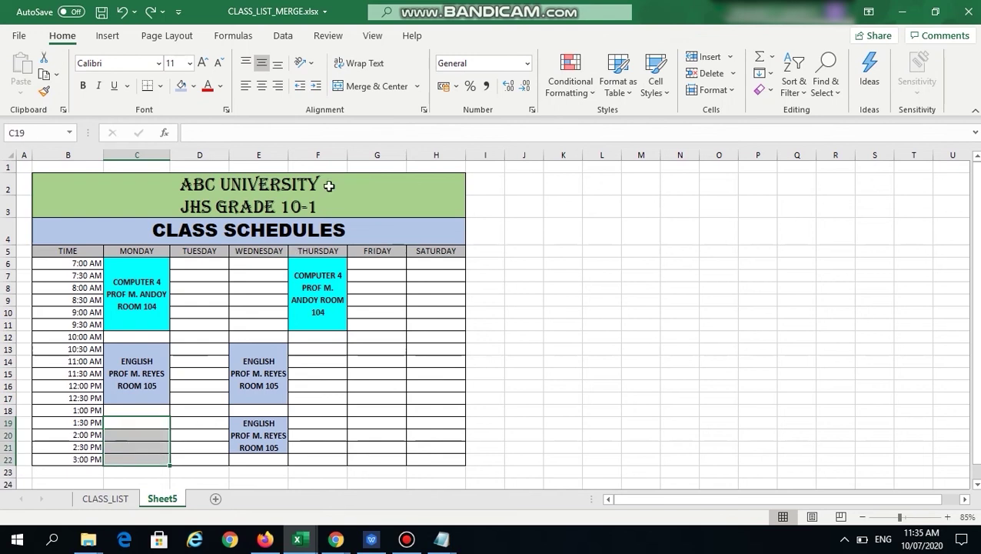
click(371, 87)
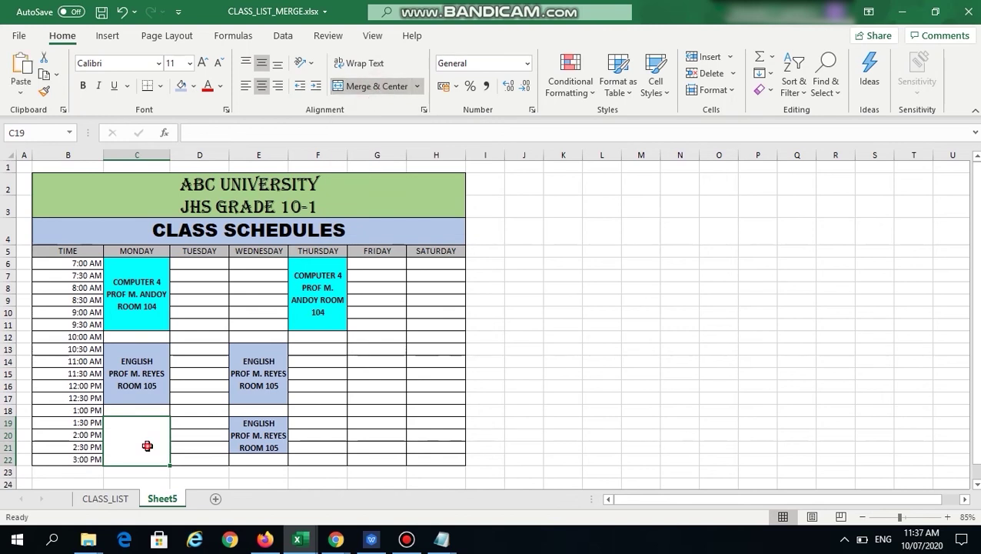
double_click(147, 446)
key(ctrl+v)
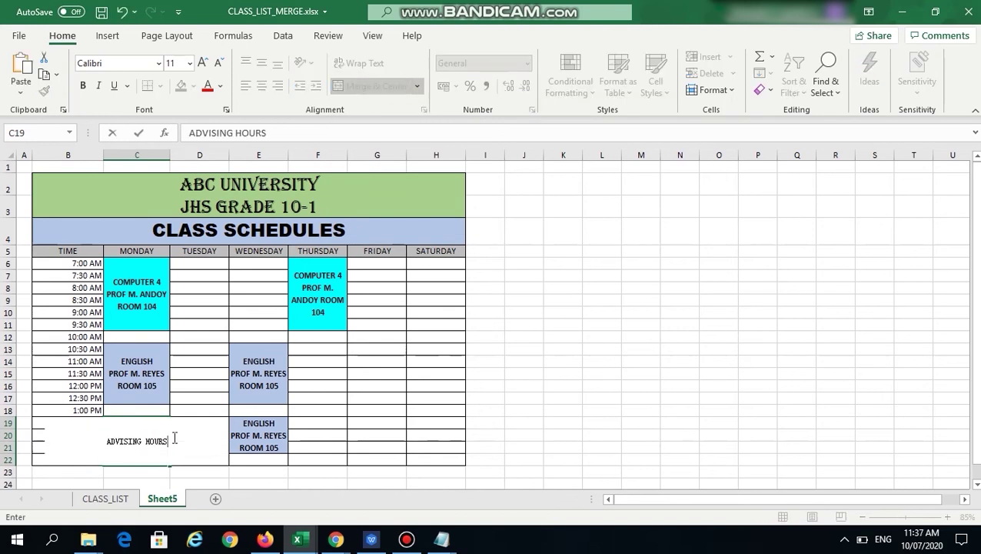
key(Return)
click(168, 439)
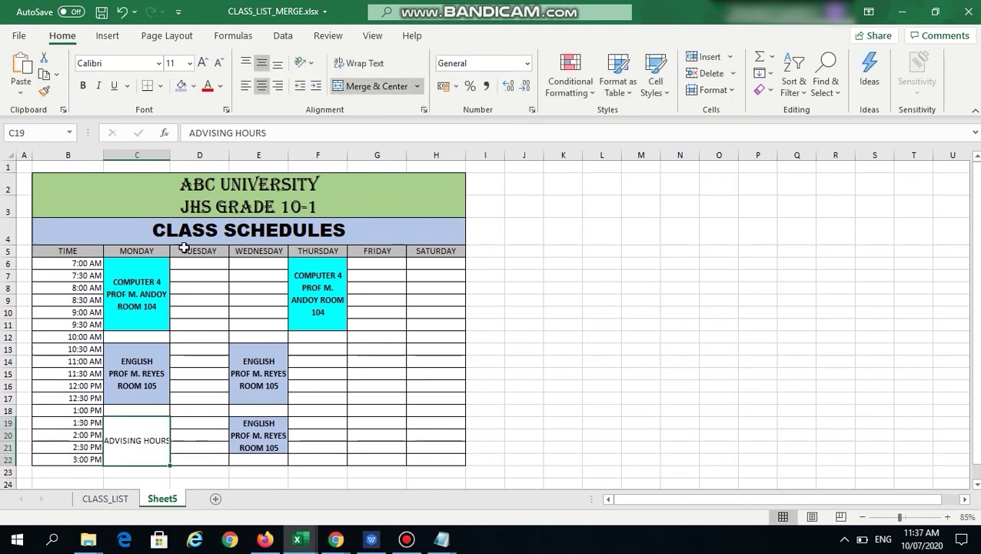
- Format the ADVISING HOURS block with black fill and bold, wrapped yellow text
click(193, 86)
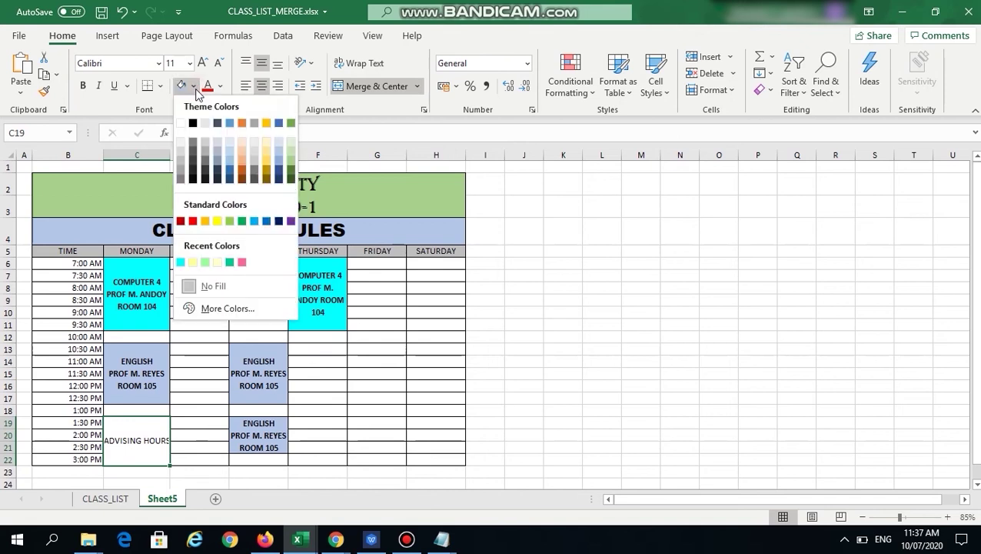
click(193, 171)
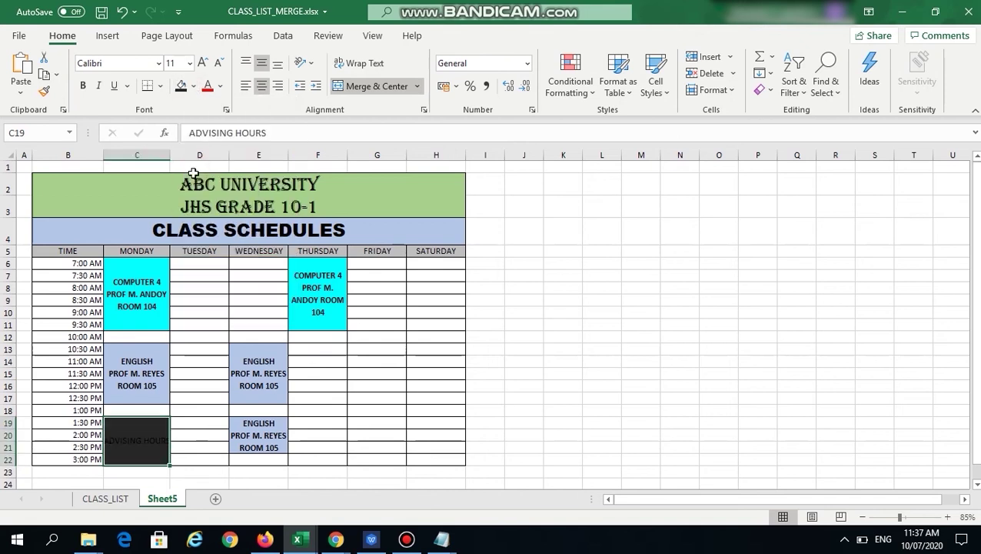
click(220, 86)
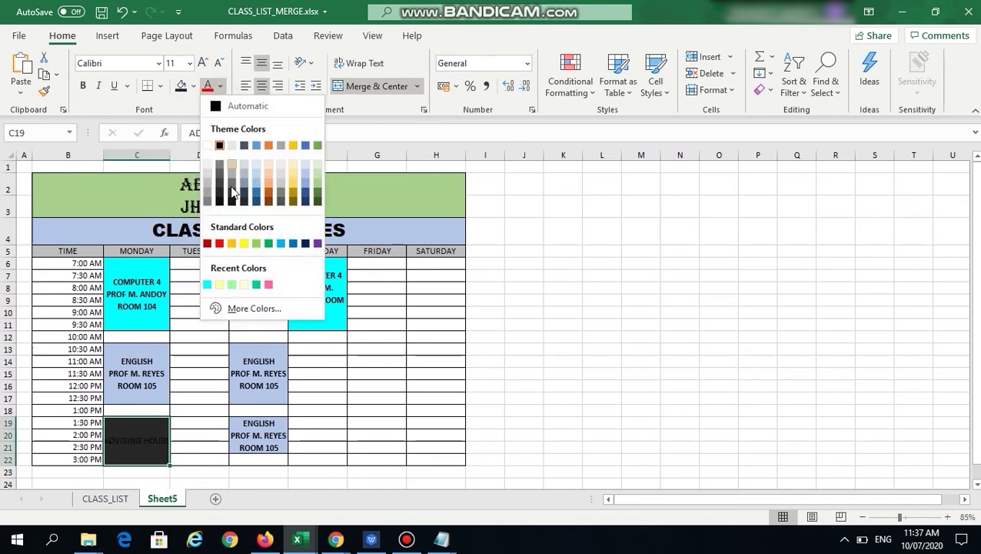
click(243, 240)
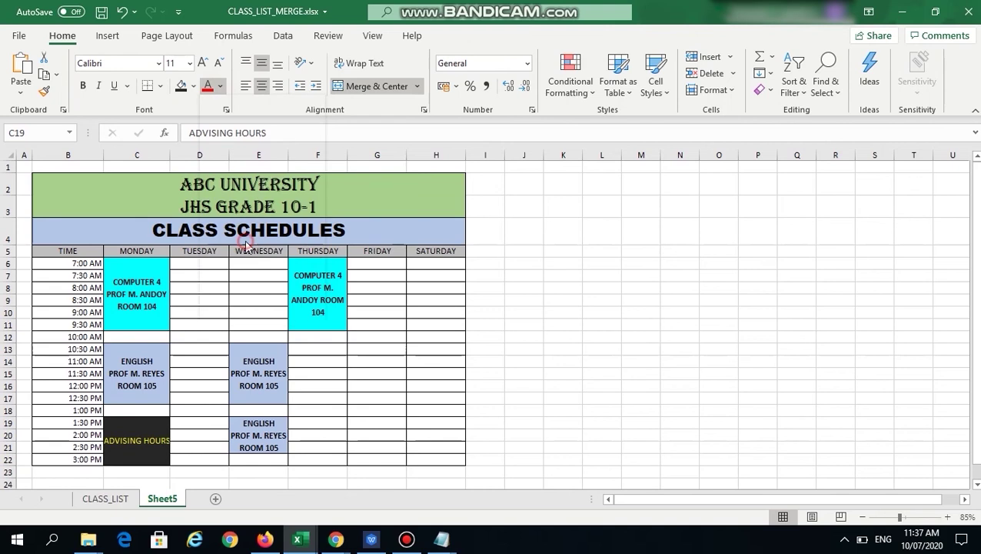
click(83, 85)
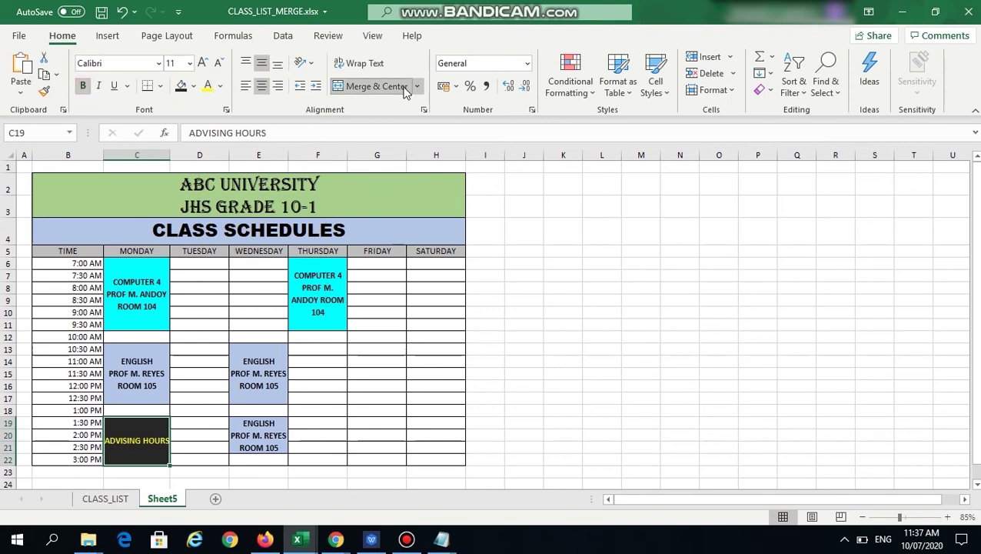
click(376, 71)
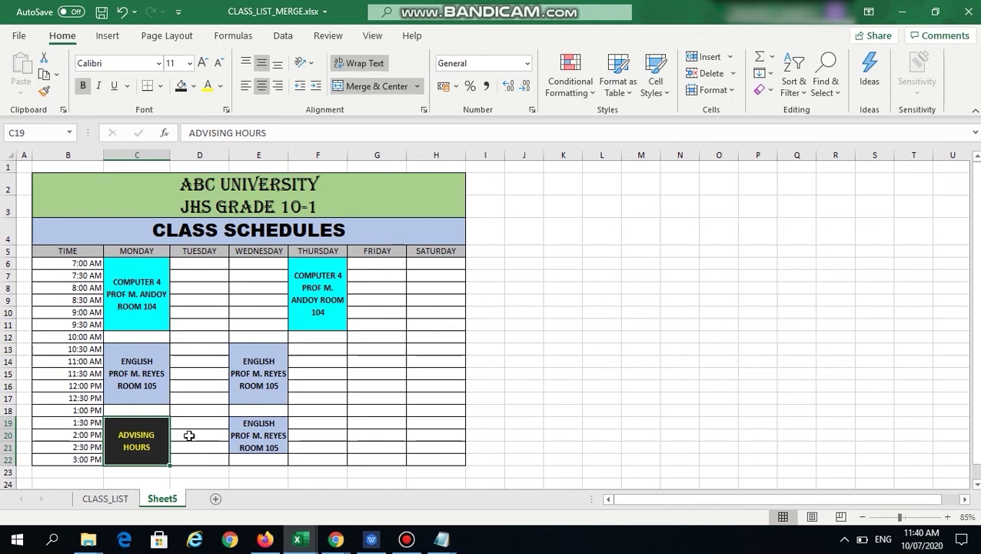
- Copy the ADVISING HOURS block into Thursday 1:30–3:00 PM at F19
key(ctrl+c)
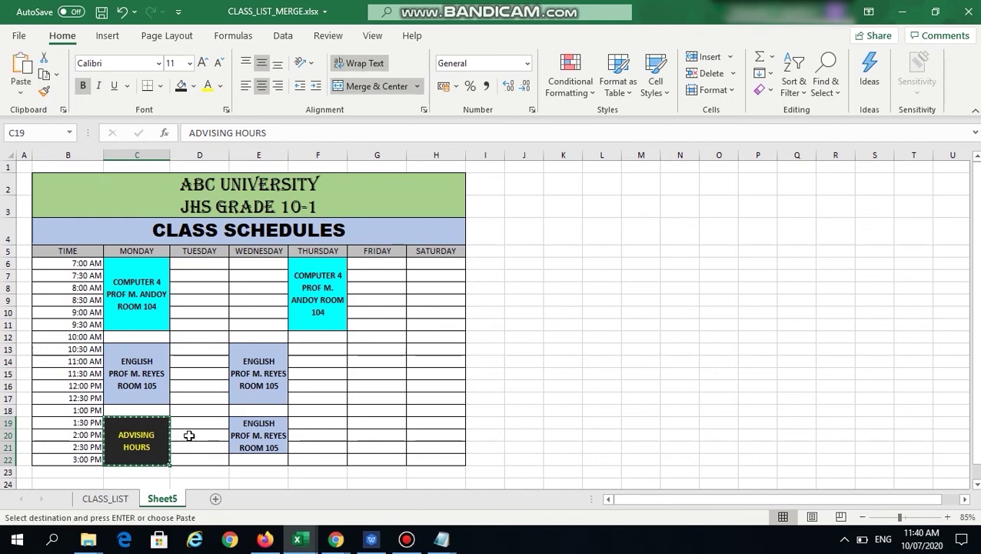
key(Right)
key(Right)
key(Right)
key(ctrl+v)
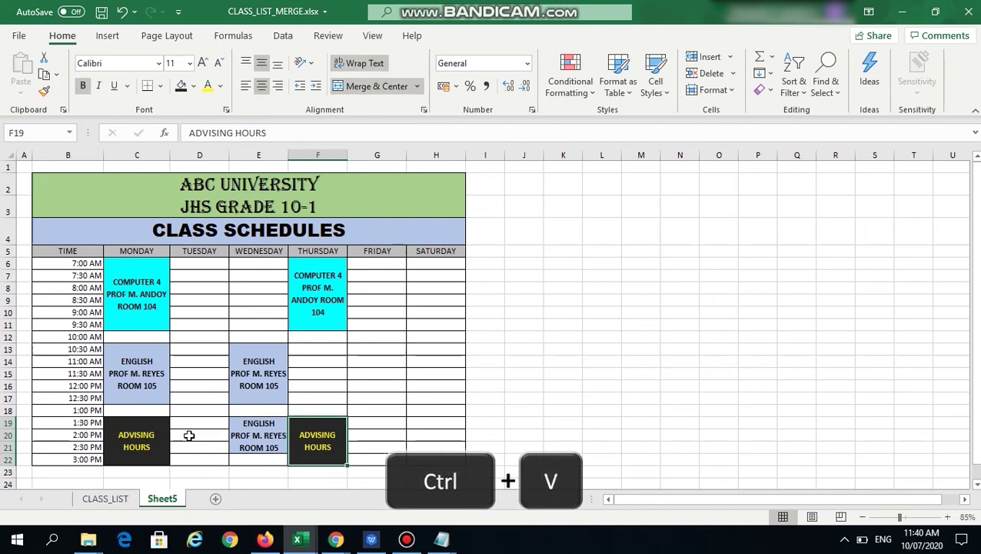
key(Escape)
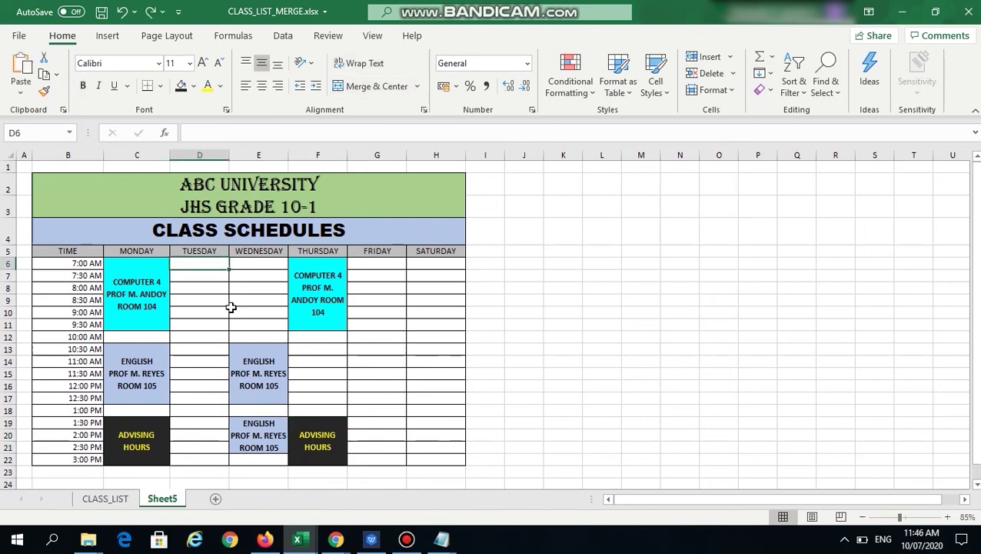
- Paste the SCIENCE PROF I. NEWTON ROOM 143 class details into Tuesday 7:00 AM cell D6
double_click(202, 262)
key(ctrl+v)
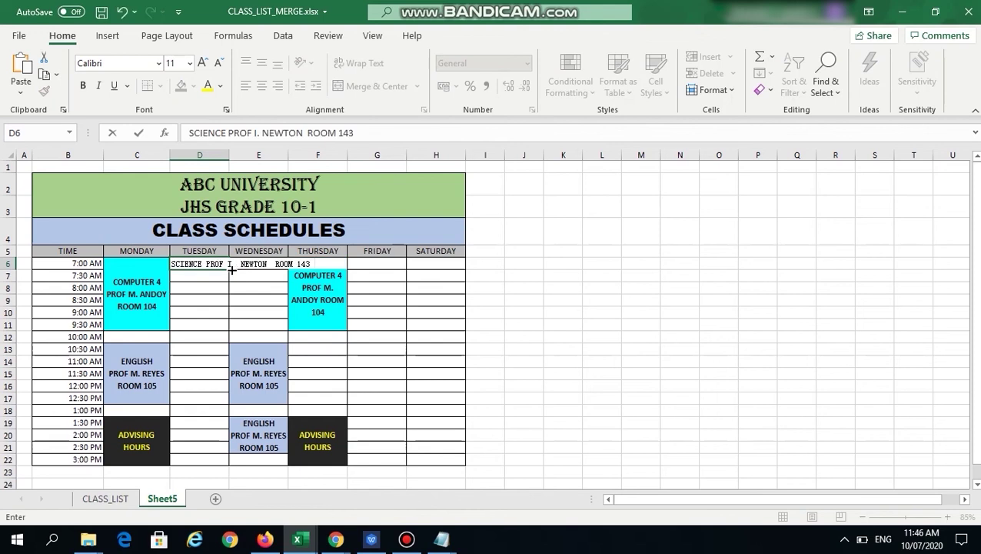
key(Return)
key(Up)
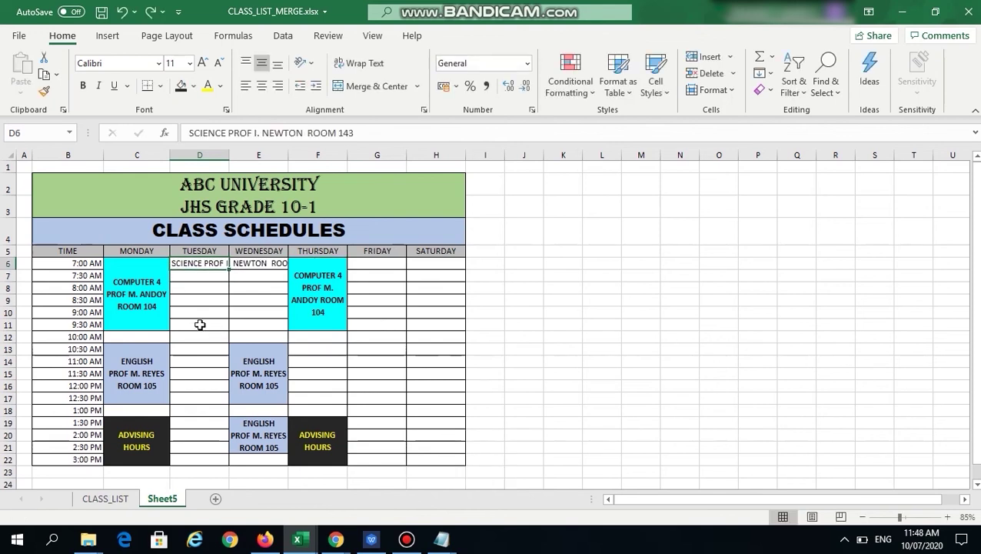
- Give D6 the COMPUTER 4 block's merged formatting with a light green fill
click(145, 283)
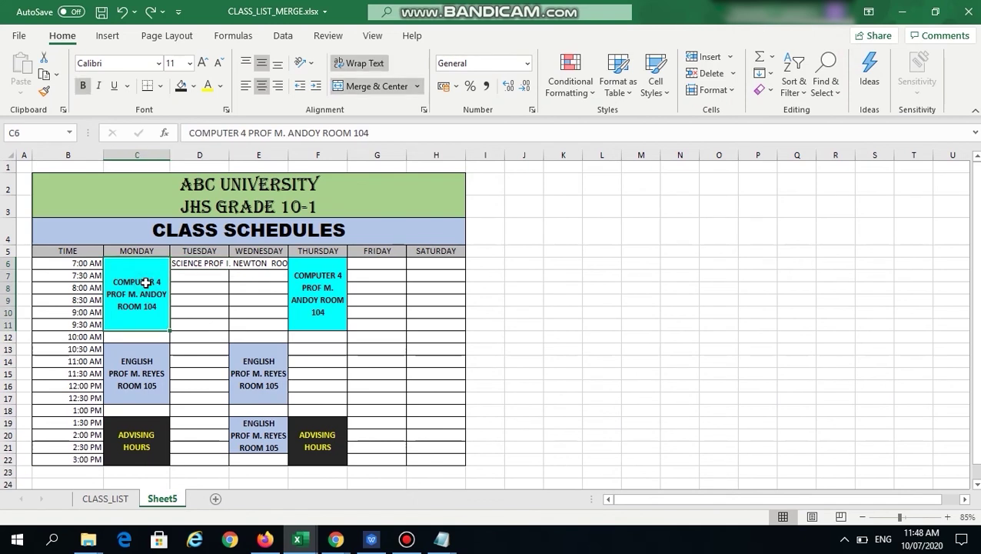
right_click(145, 283)
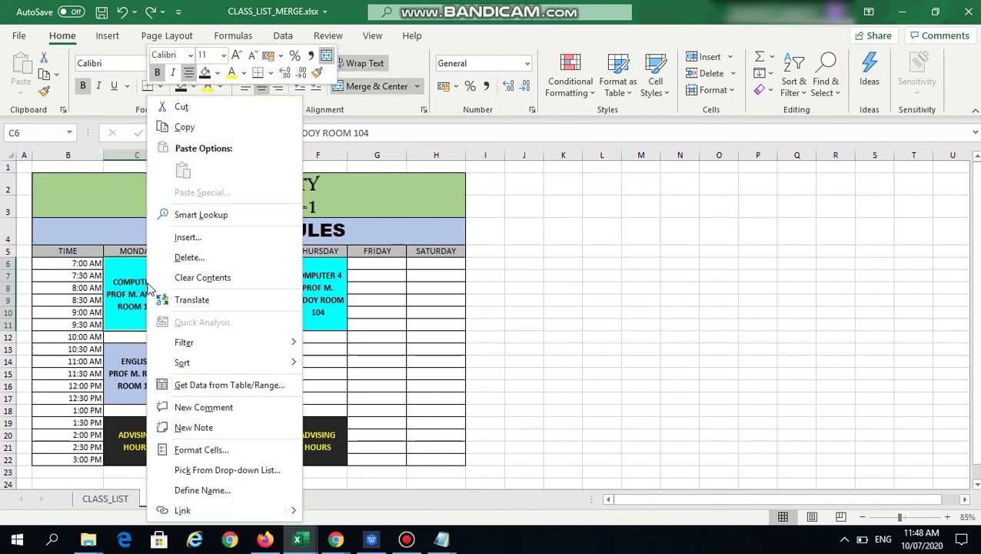
click(186, 127)
right_click(197, 269)
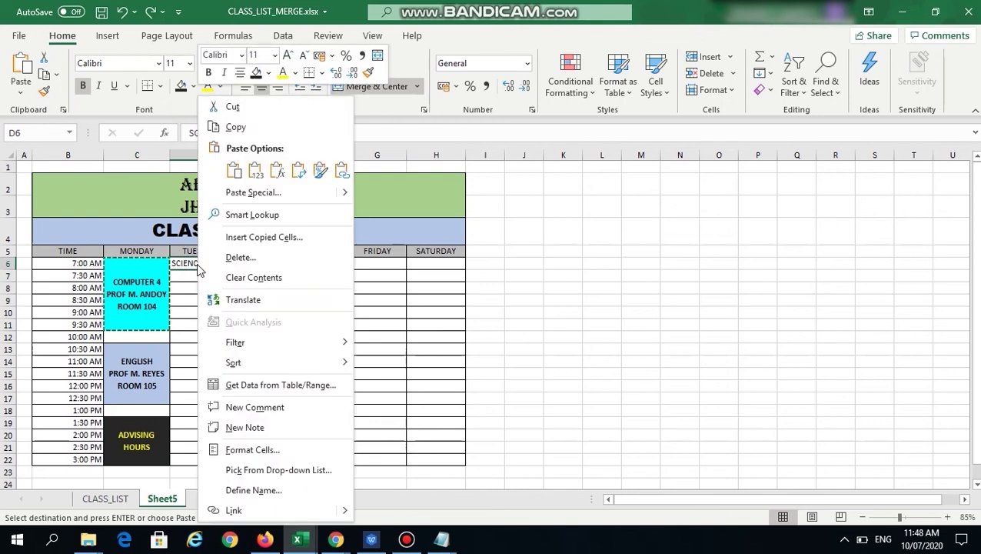
click(320, 172)
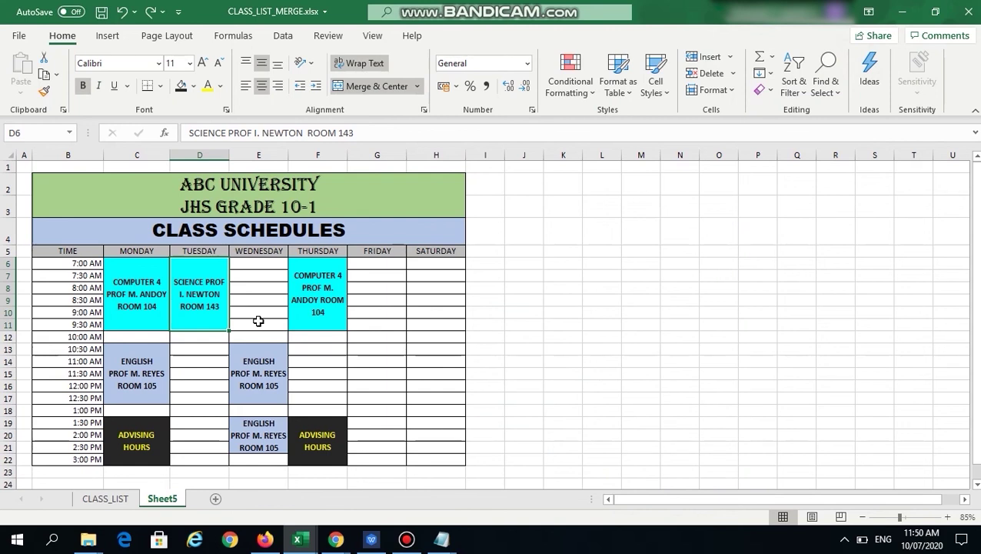
click(195, 87)
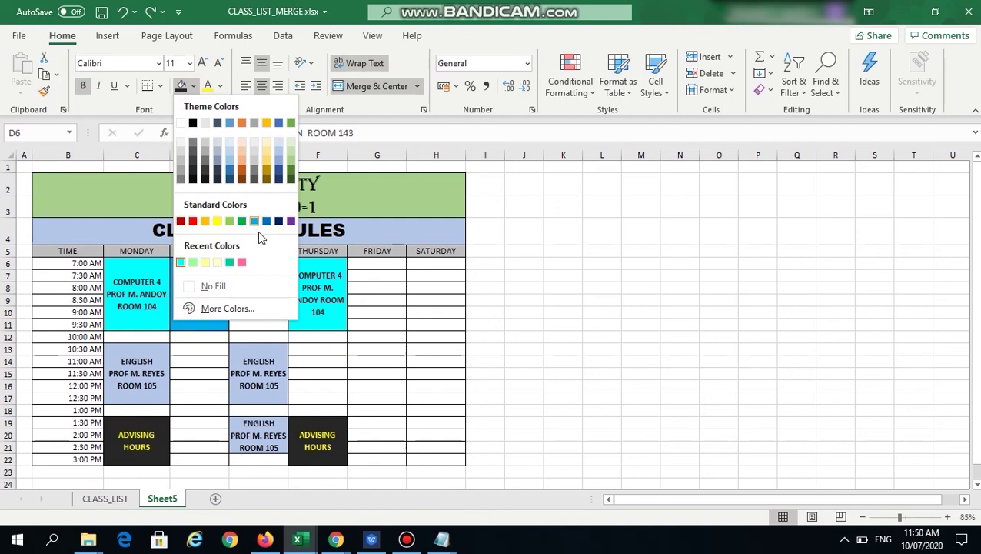
click(193, 263)
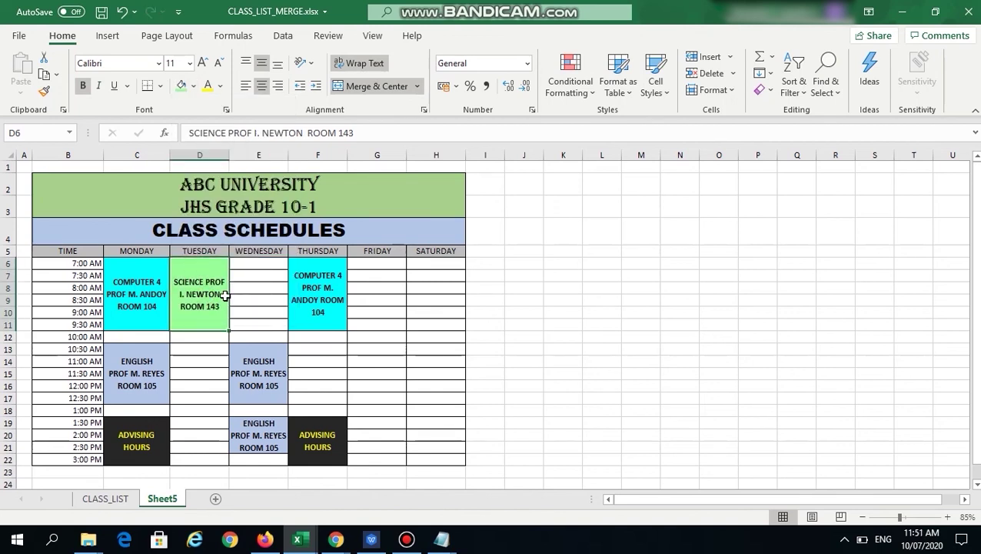
- Copy the green Science block into the Friday 10:30 AM slot G13
key(ctrl+c)
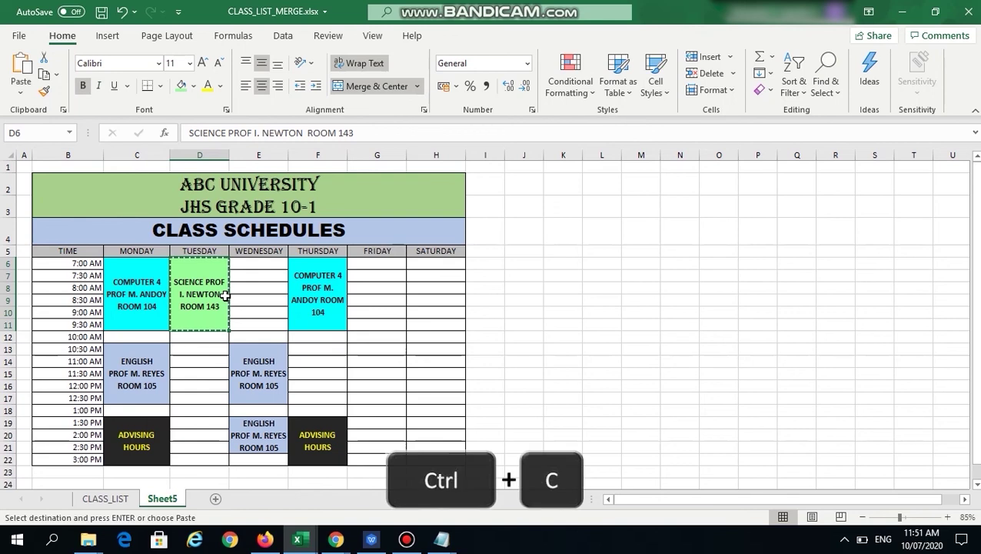
key(Down)
key(Down)
key(Down)
key(Up)
key(Right)
key(Right)
key(Right)
key(ctrl+v)
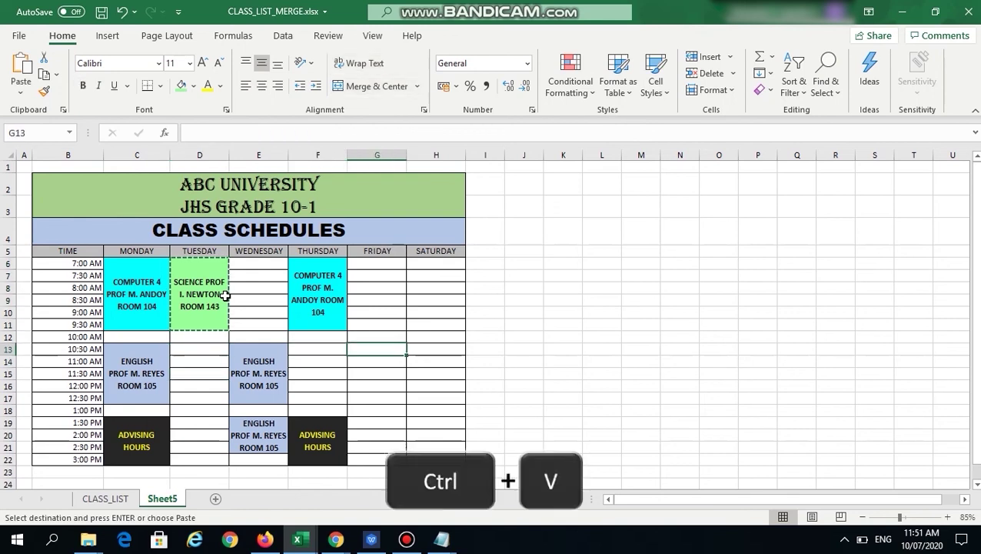
key(Escape)
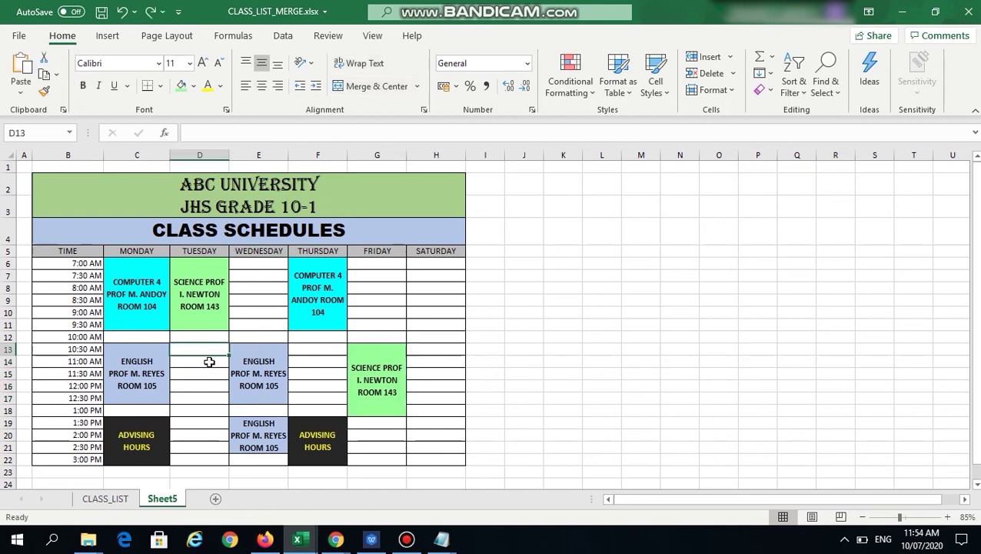
- Paste the MATH PROF T. SQUARE ROOM 104 class details into Tuesday 10:30 AM cell D13
double_click(206, 351)
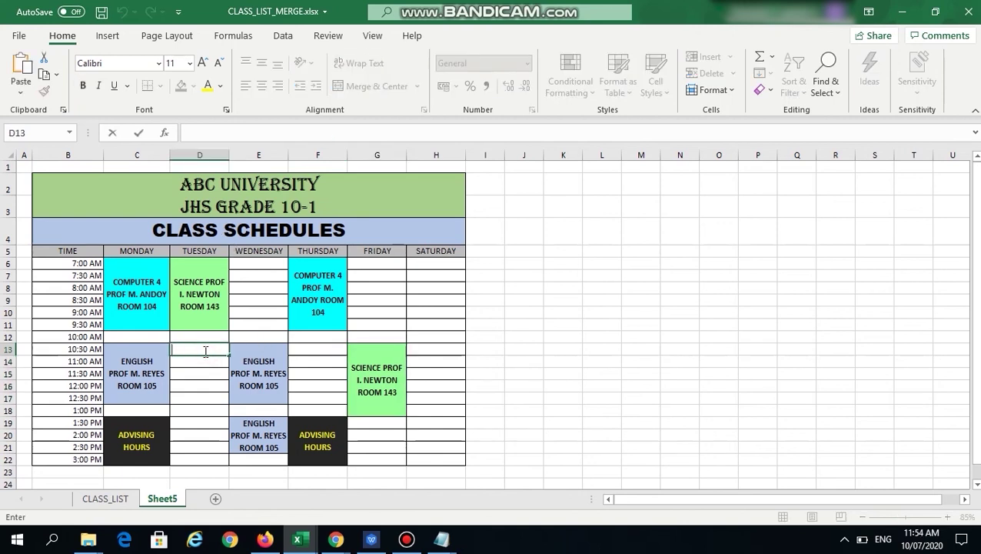
key(ctrl+v)
key(Return)
click(191, 348)
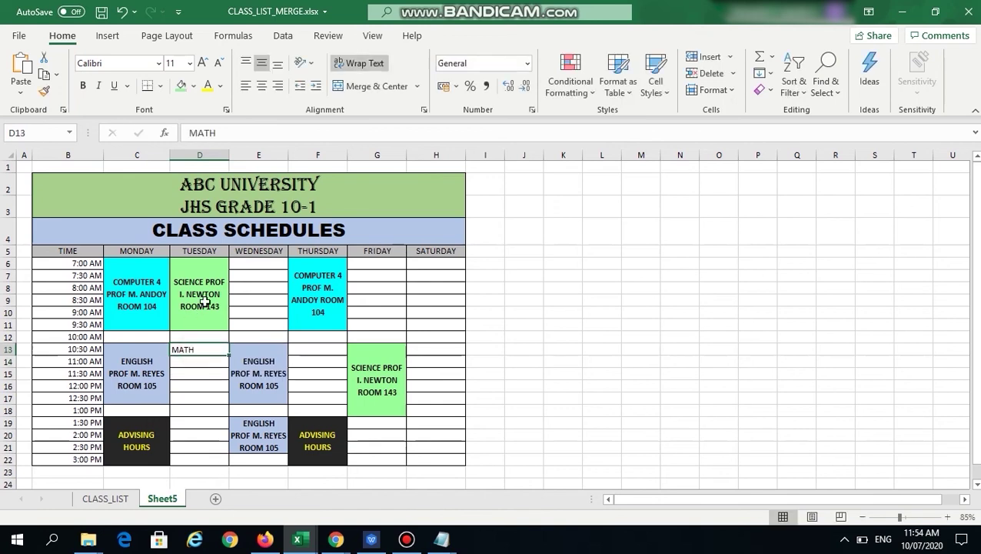
- Apply the Science block's formatting to D13 and fill it pale green
click(202, 298)
right_click(202, 298)
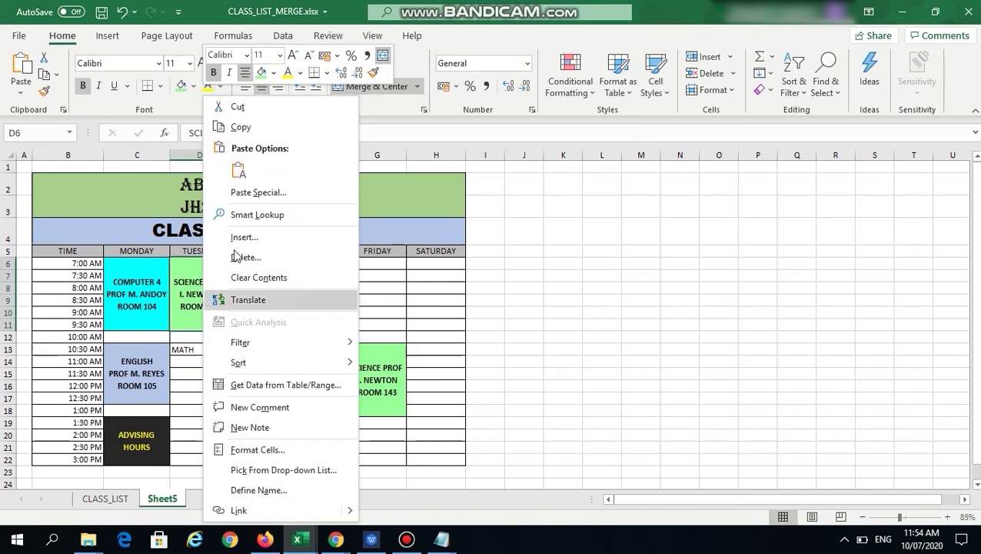
click(245, 128)
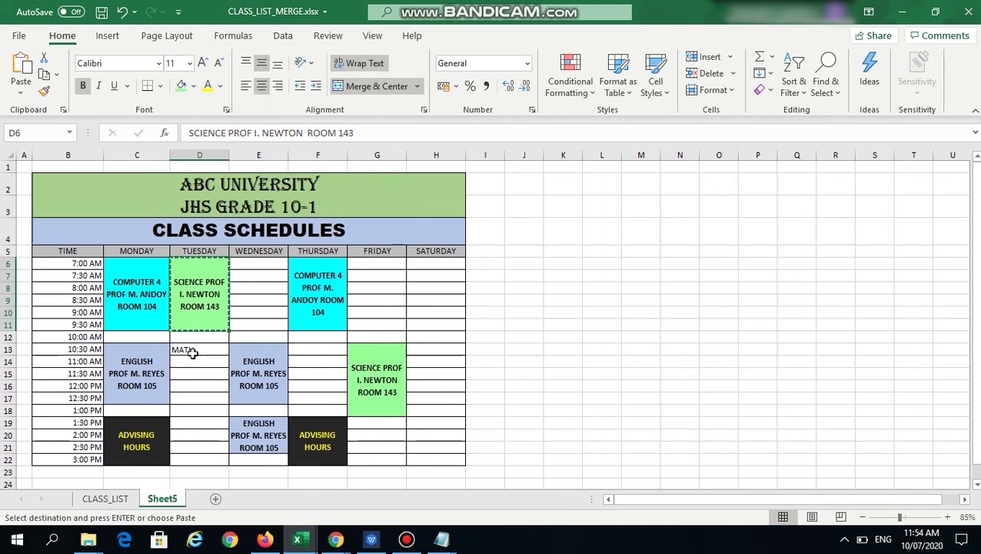
click(191, 350)
right_click(191, 350)
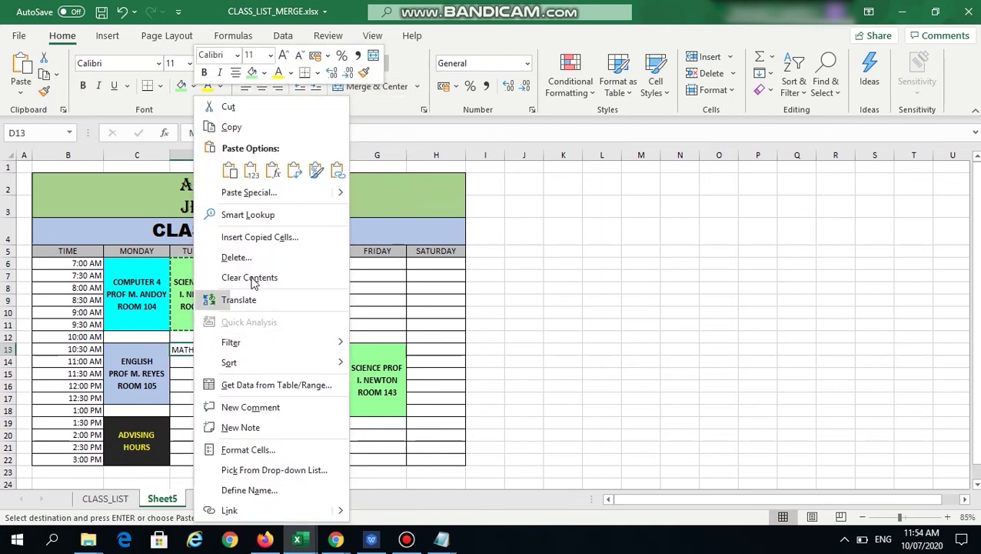
click(316, 170)
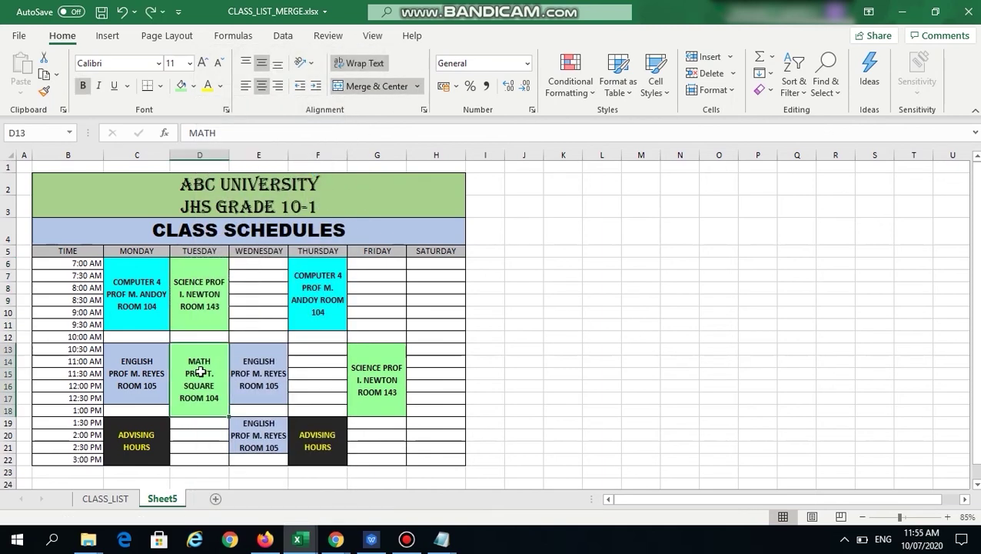
click(193, 85)
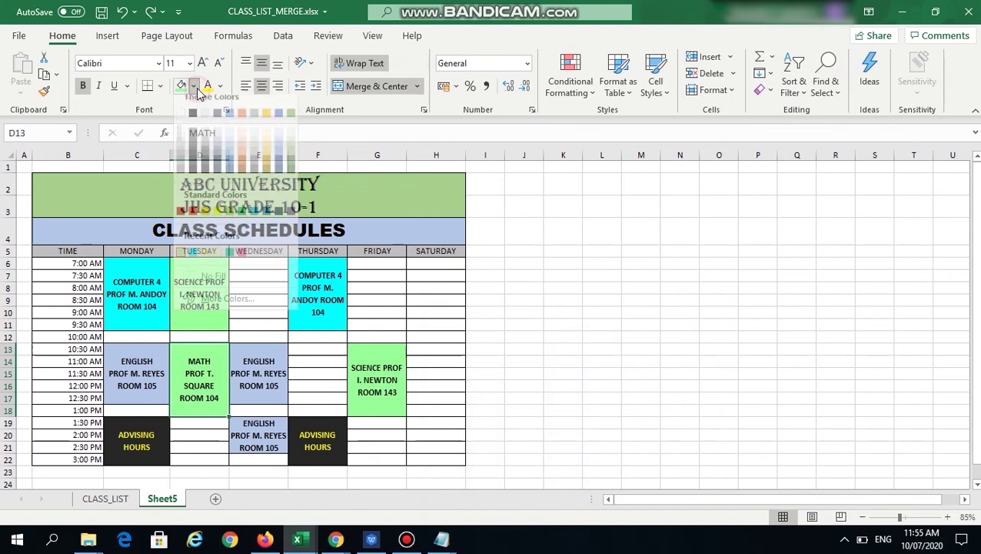
click(291, 140)
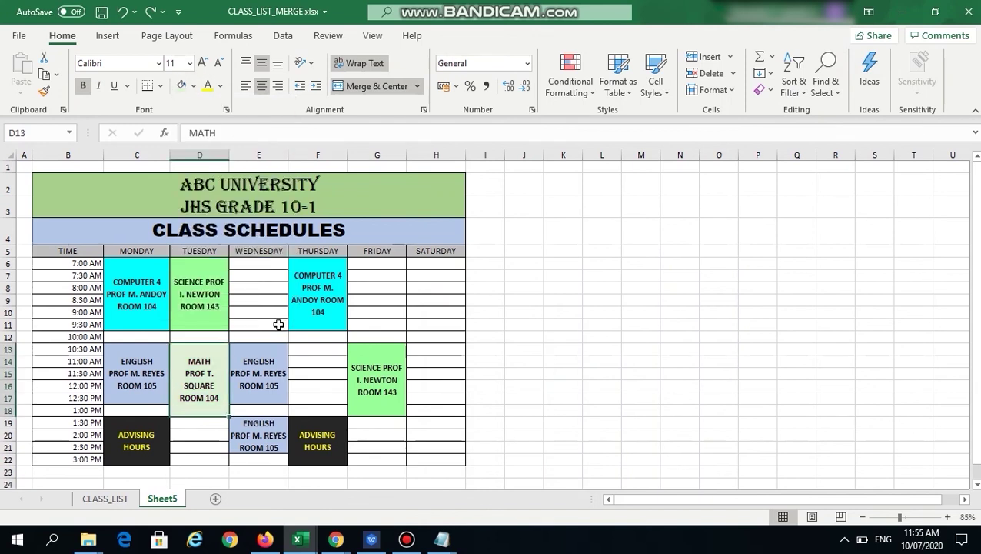
- Copy the pale-green Math block to Thursday 10:30 AM (F13)
key(ctrl+c)
key(Right)
key(Right)
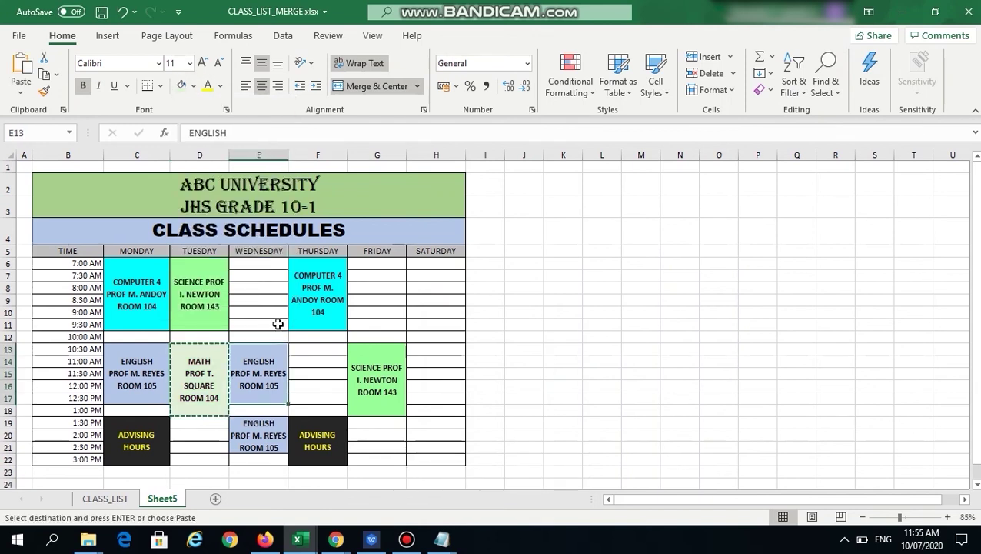
key(ctrl+v)
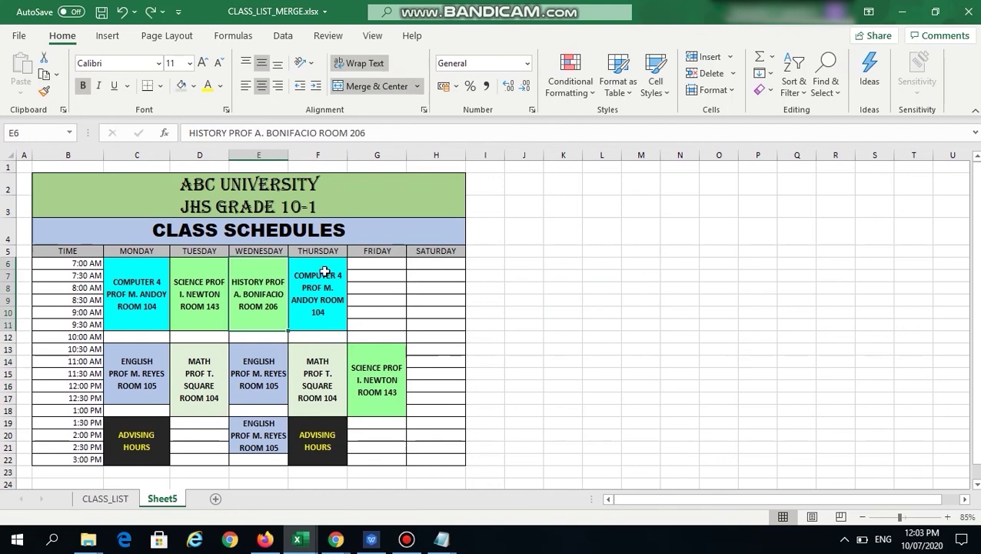
- Fill Wednesday's History ROOM 206 block with pink using More Colors
click(193, 86)
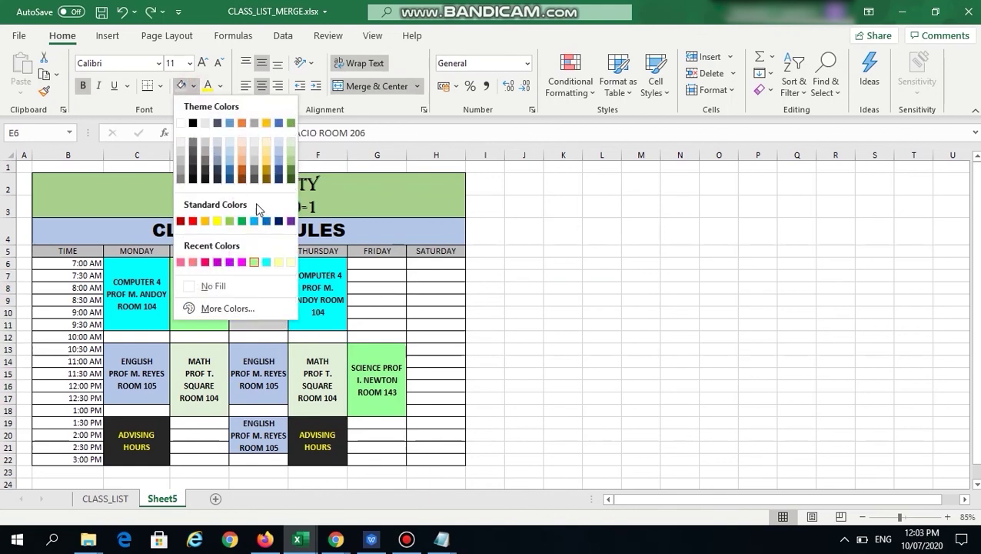
click(240, 309)
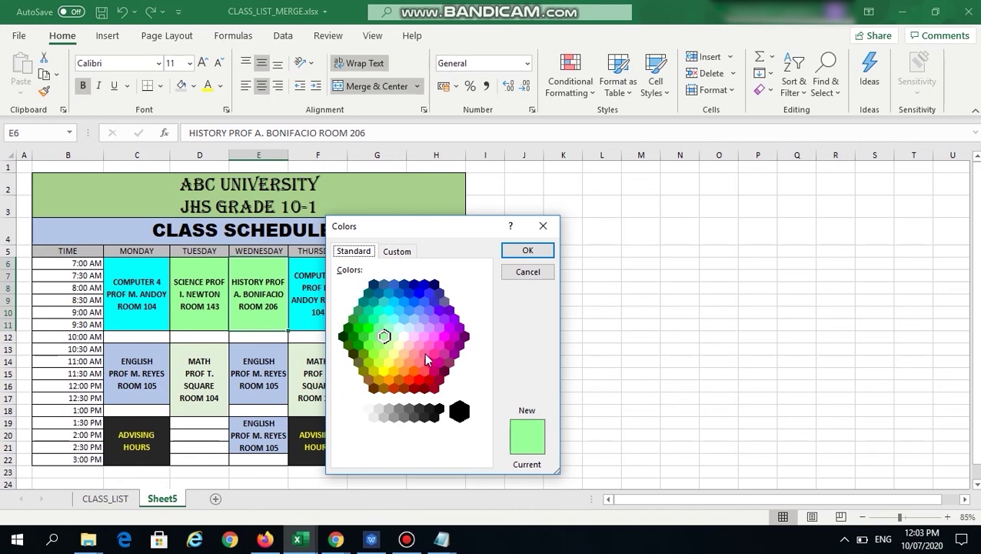
click(423, 353)
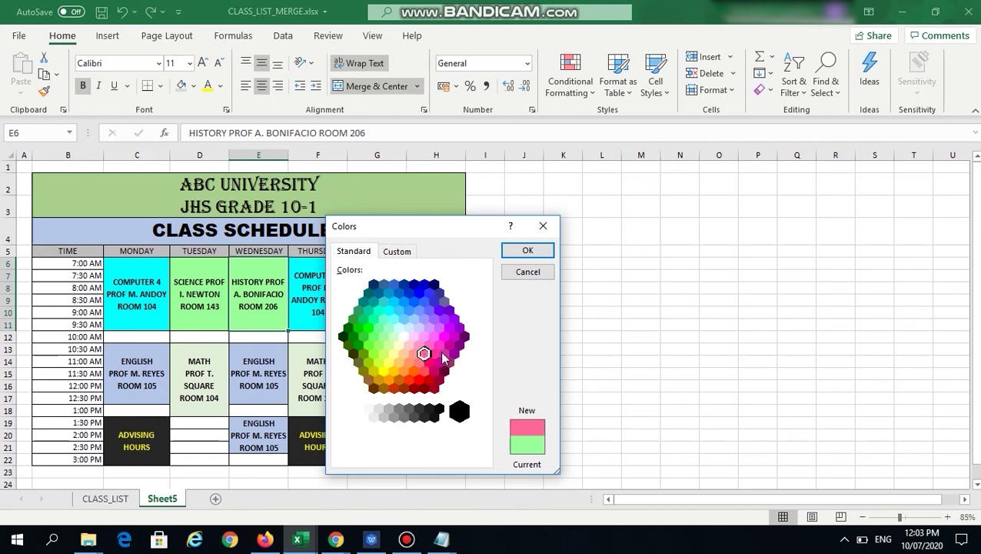
click(528, 252)
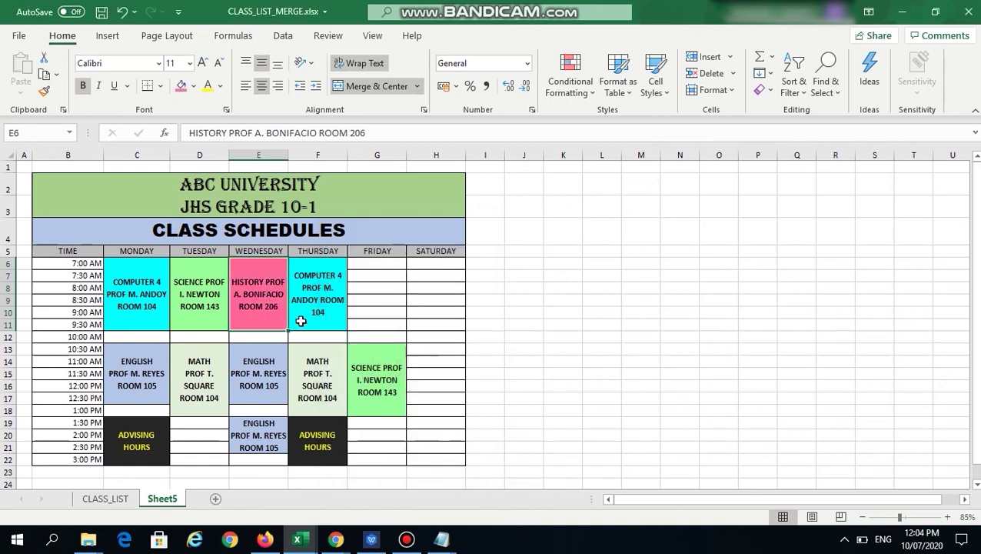
- Copy the pink History block into Friday's 7:00–9:30 AM slot G6
key(ctrl+c)
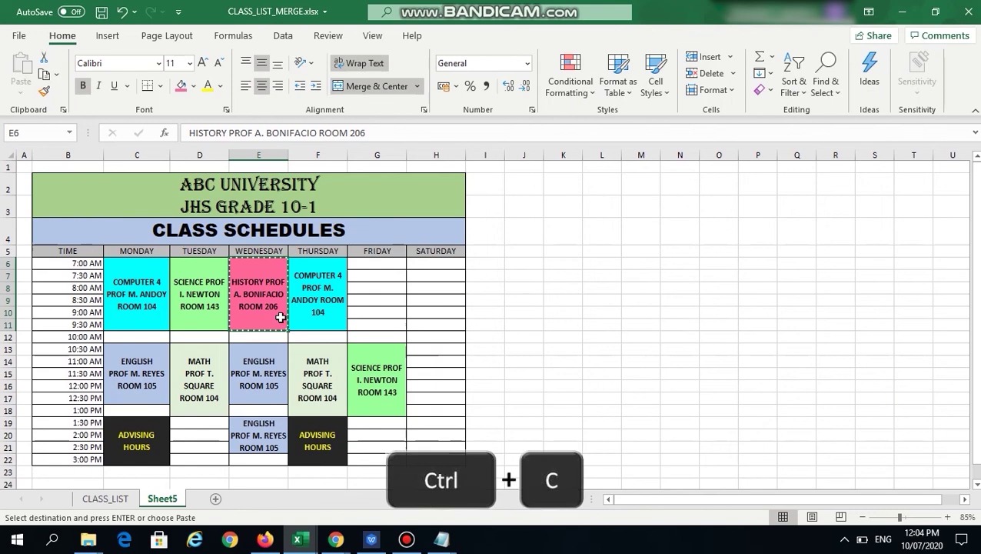
key(Right)
key(Right)
key(ctrl+v)
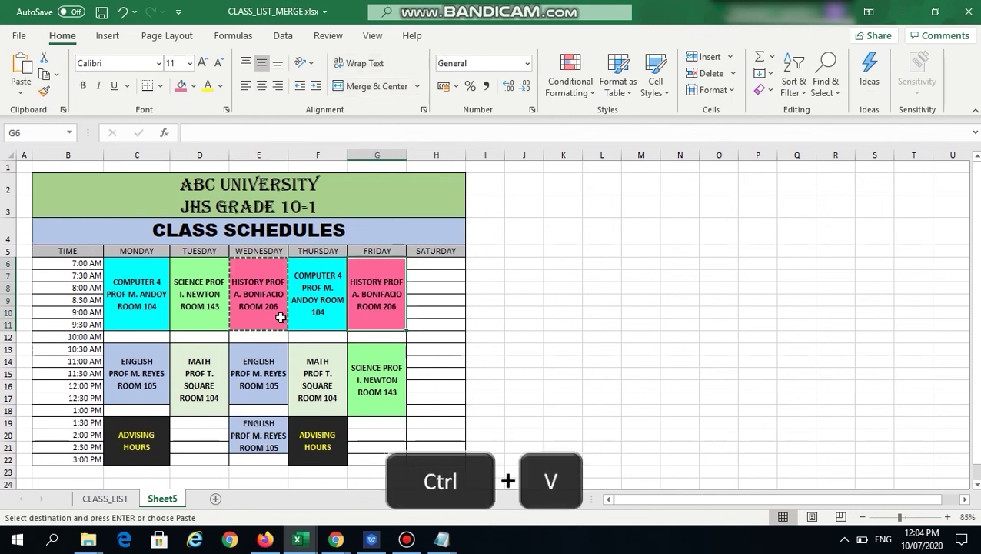
click(445, 263)
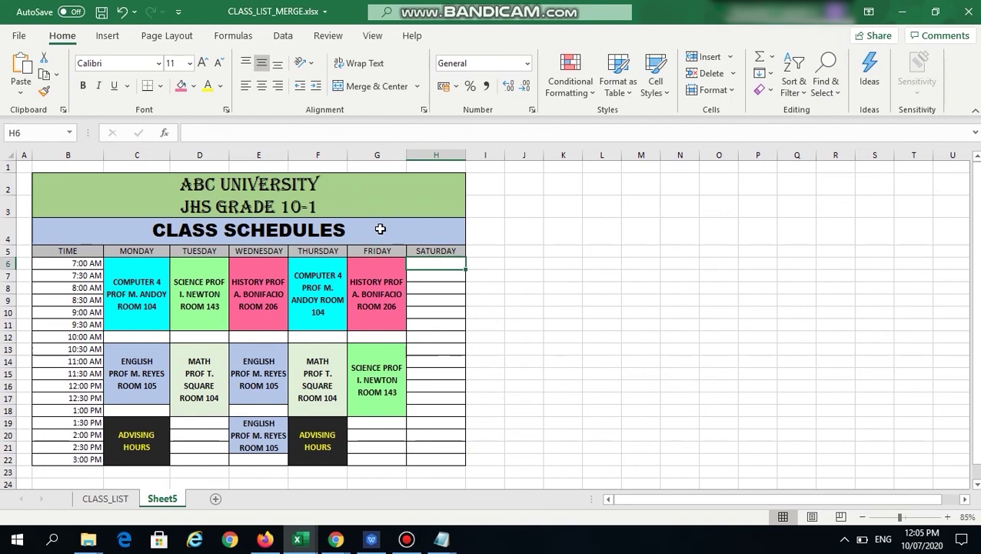
- Enter the Physical Education class details in Saturday 7:00 AM cell H6
click(192, 129)
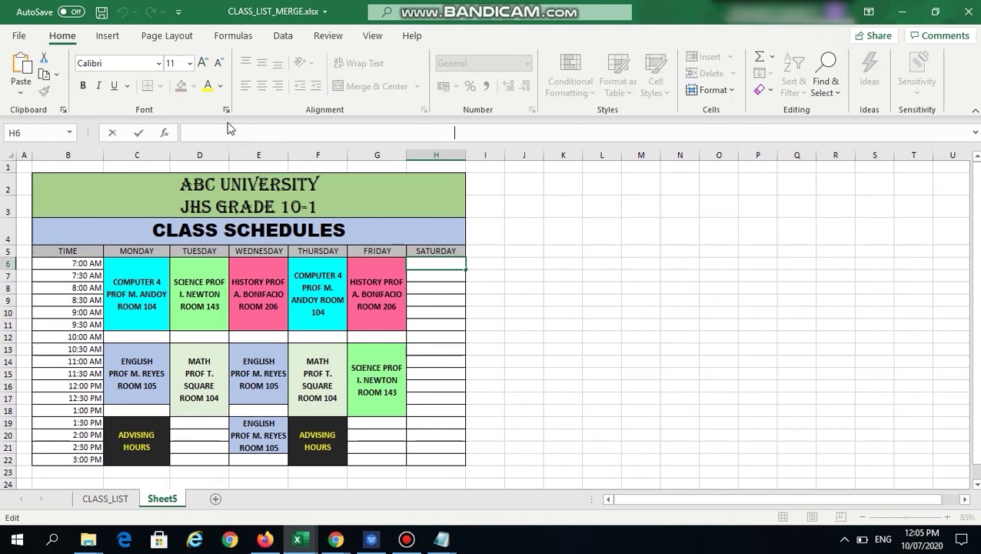
key(ctrl+v)
key(Return)
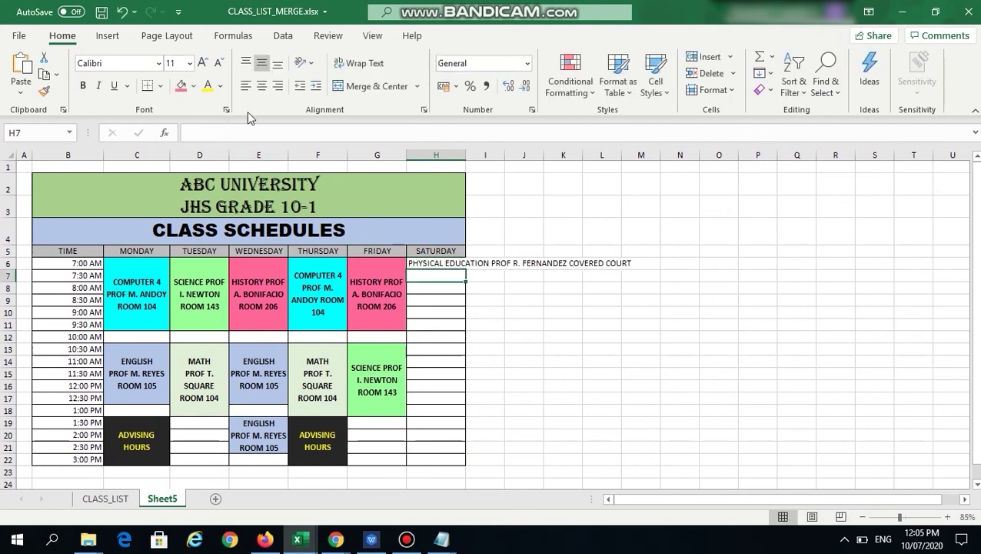
- Format H6 like the Friday History block, then recolour it teal
click(388, 301)
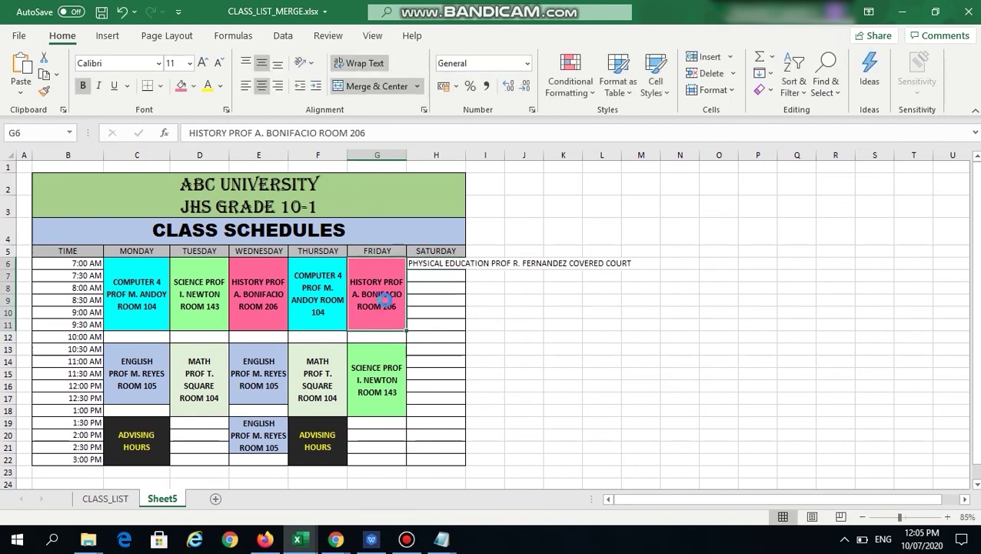
key(ctrl+c)
click(439, 266)
right_click(439, 266)
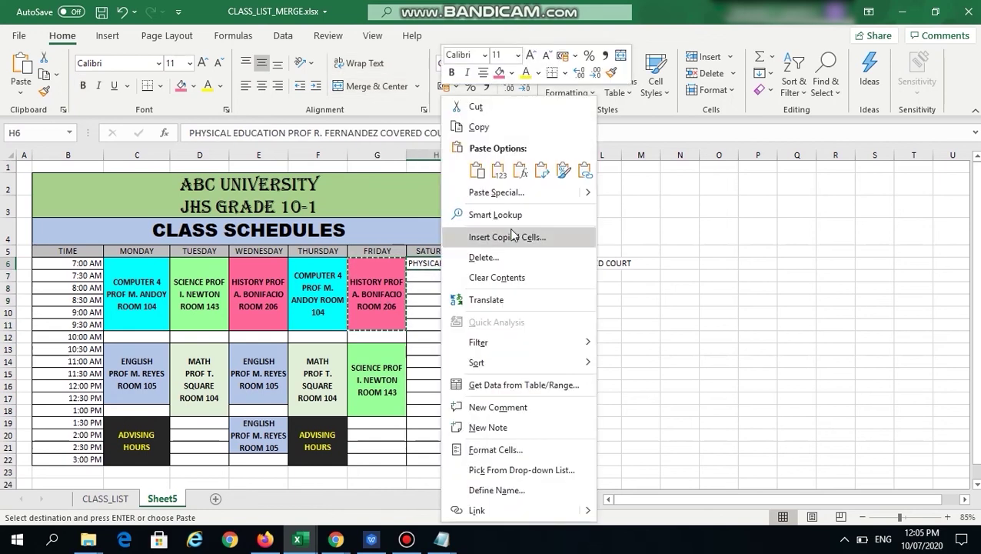
click(563, 170)
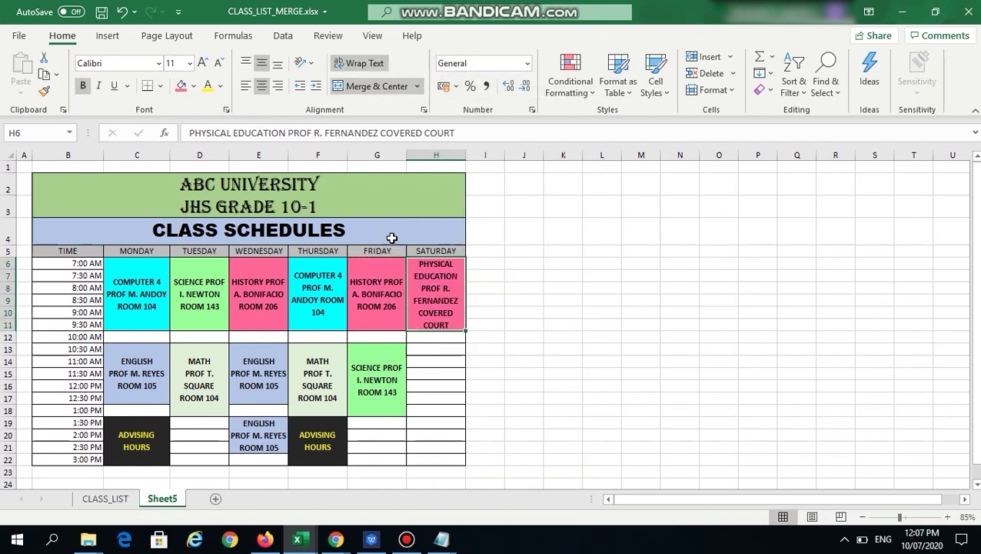
click(197, 89)
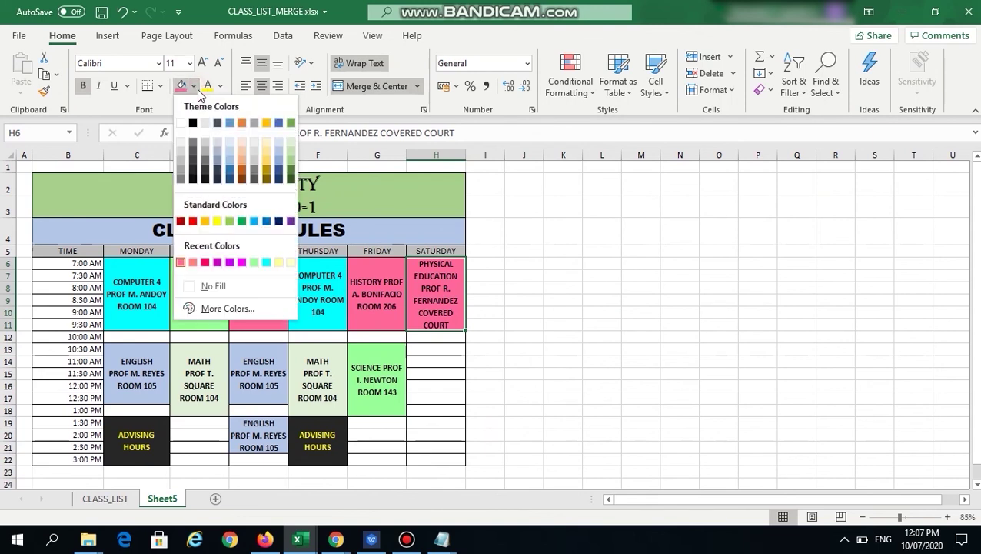
click(229, 308)
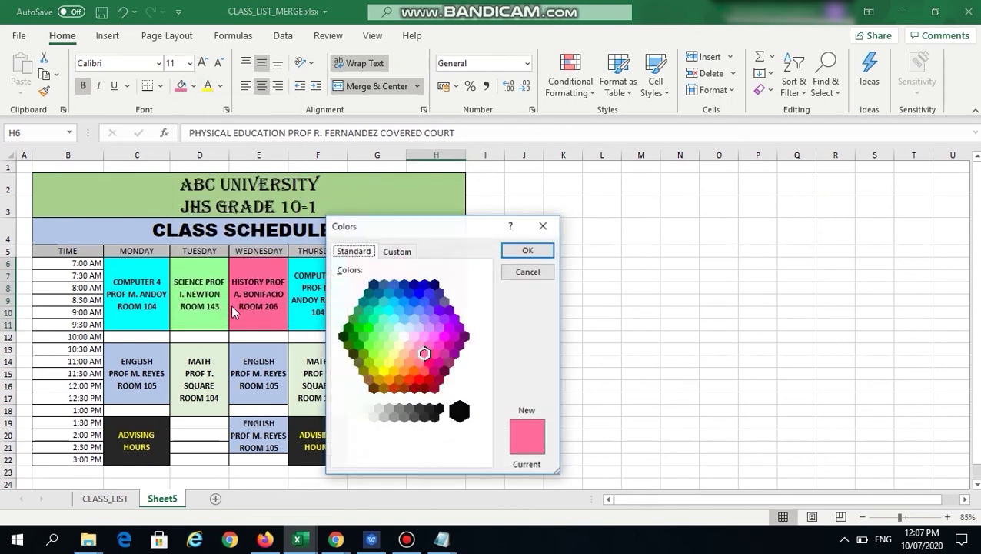
click(368, 309)
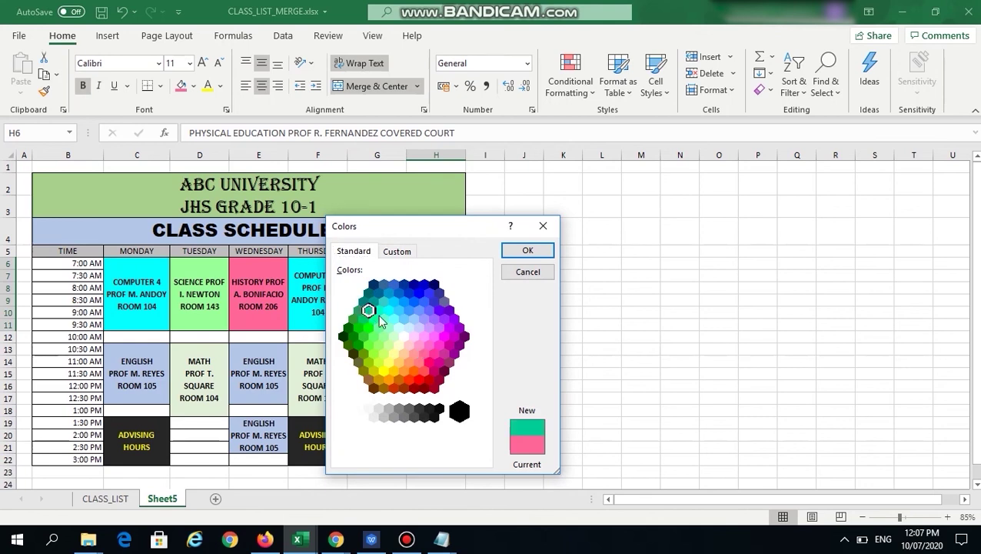
click(527, 251)
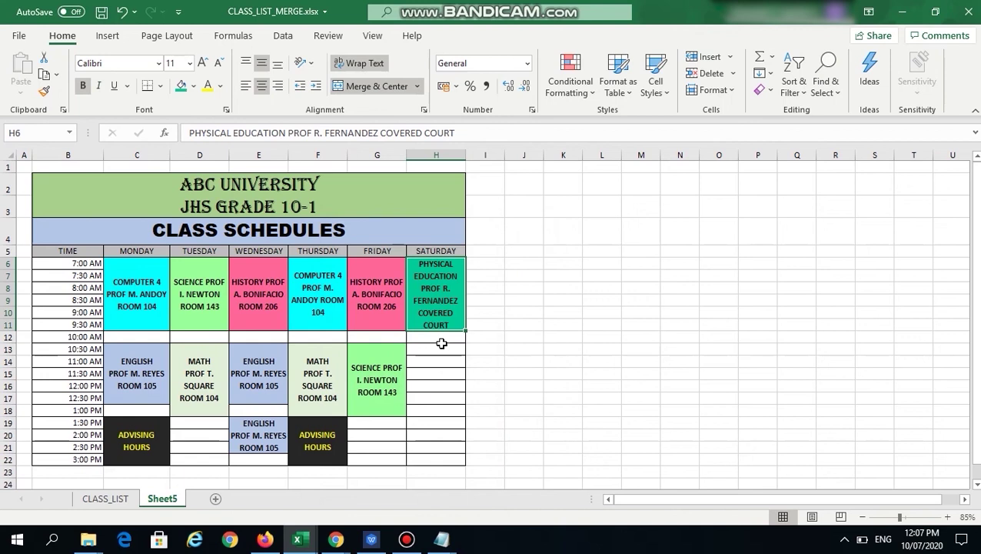
click(437, 347)
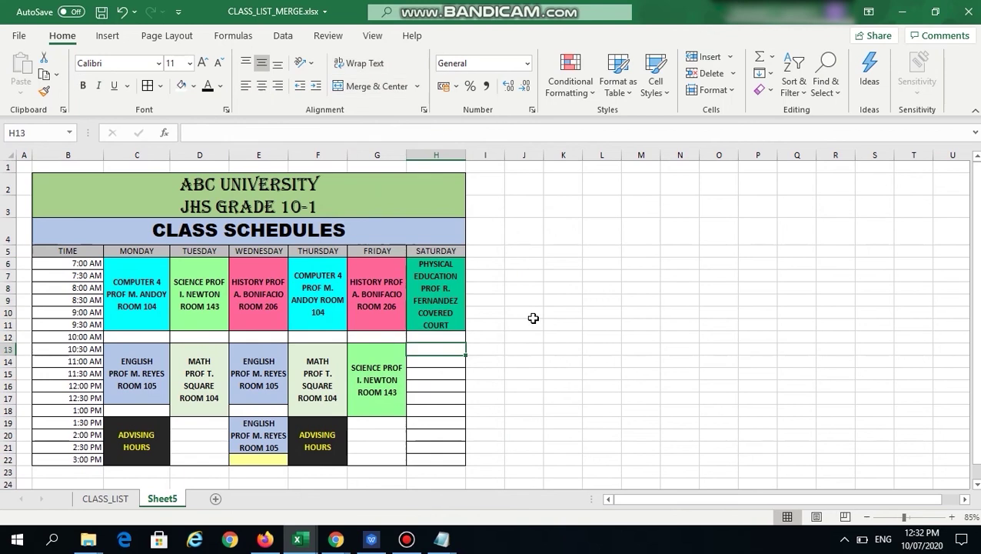
- Copy the teal Physical Education block to Saturday 10:30 AM (H13)
click(452, 300)
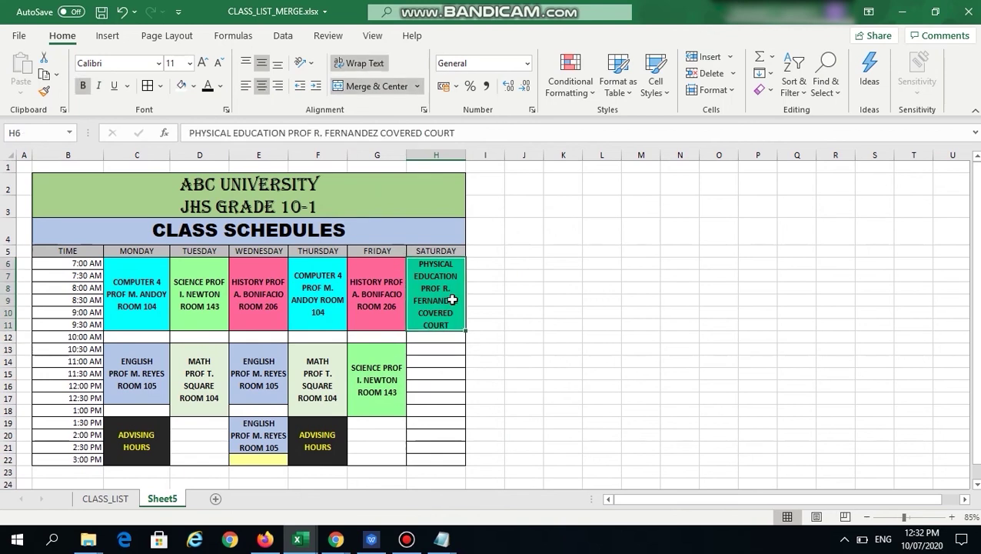
key(ctrl+c)
key(Down)
key(Down)
key(Down)
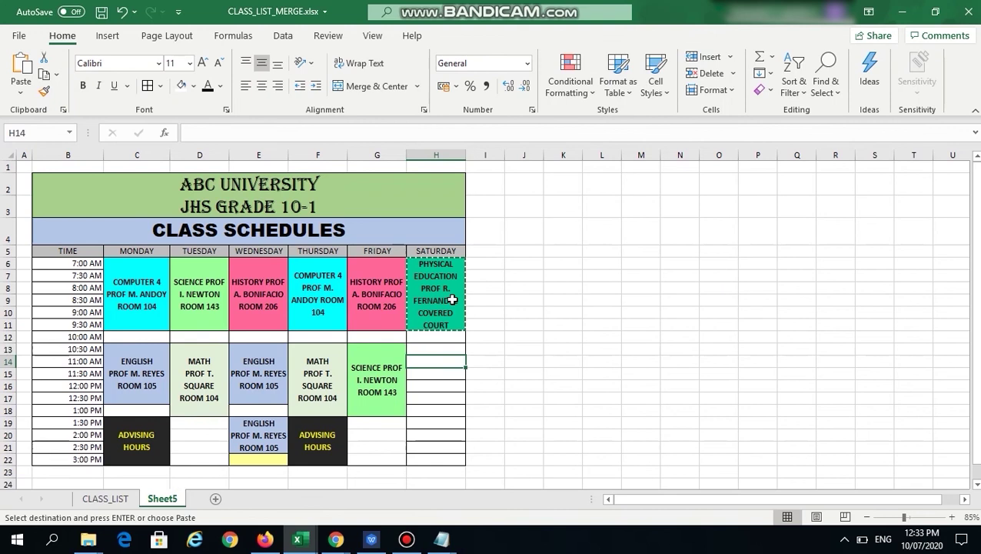
key(Up)
key(ctrl+v)
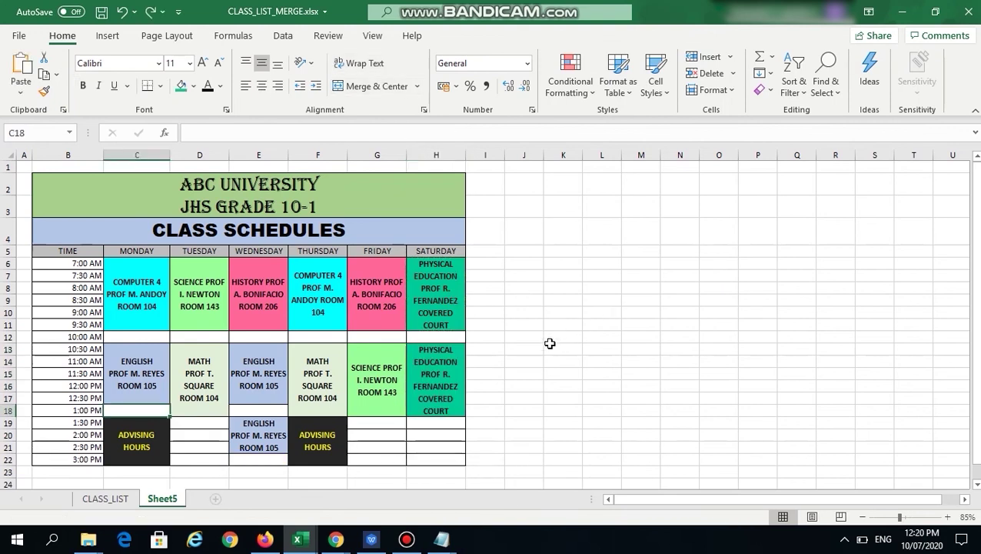
- Enter a bold, centred, light-yellow '30 MIN BREAK' in Monday 1:00 PM cell C18
double_click(132, 412)
text(30 MIN BREAK)
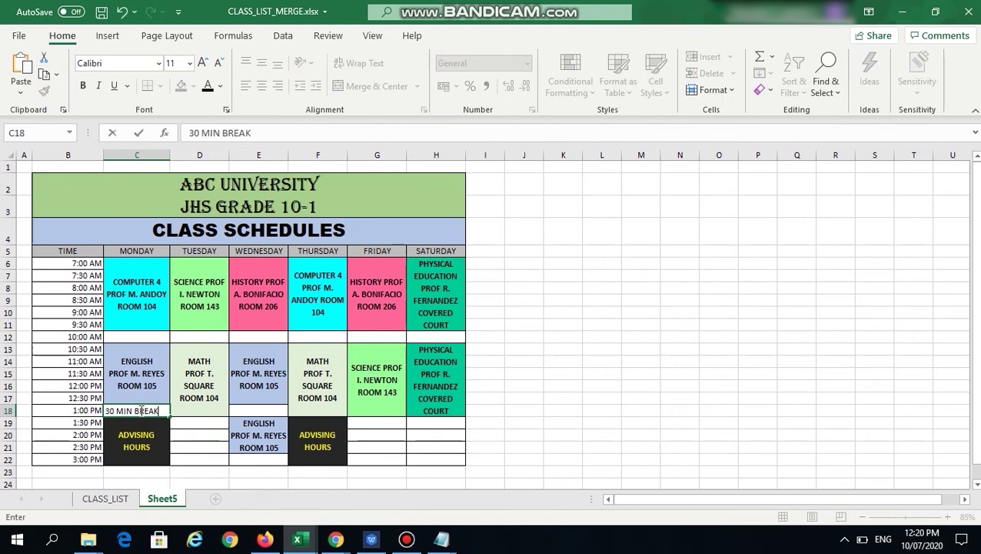
key(Return)
click(139, 409)
key(shift+Up)
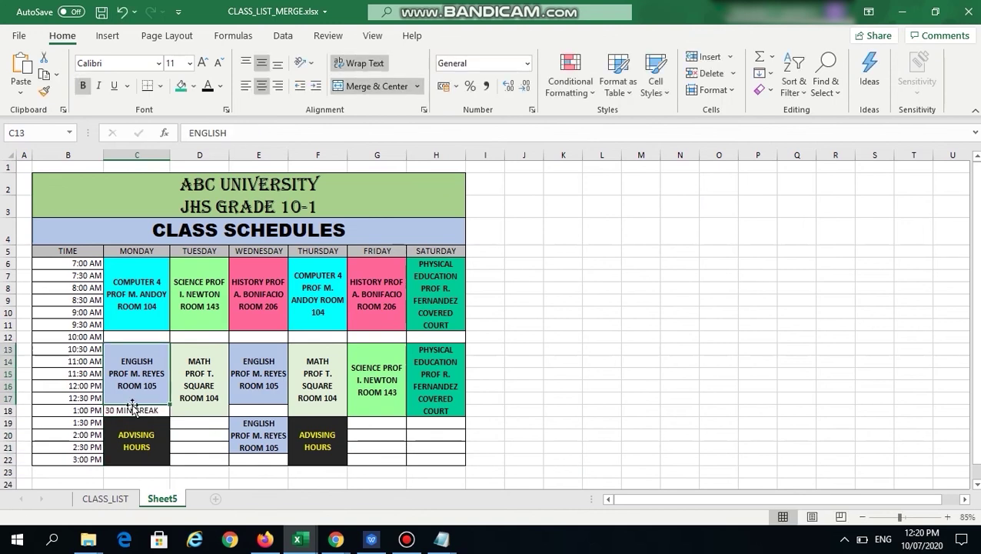
click(132, 409)
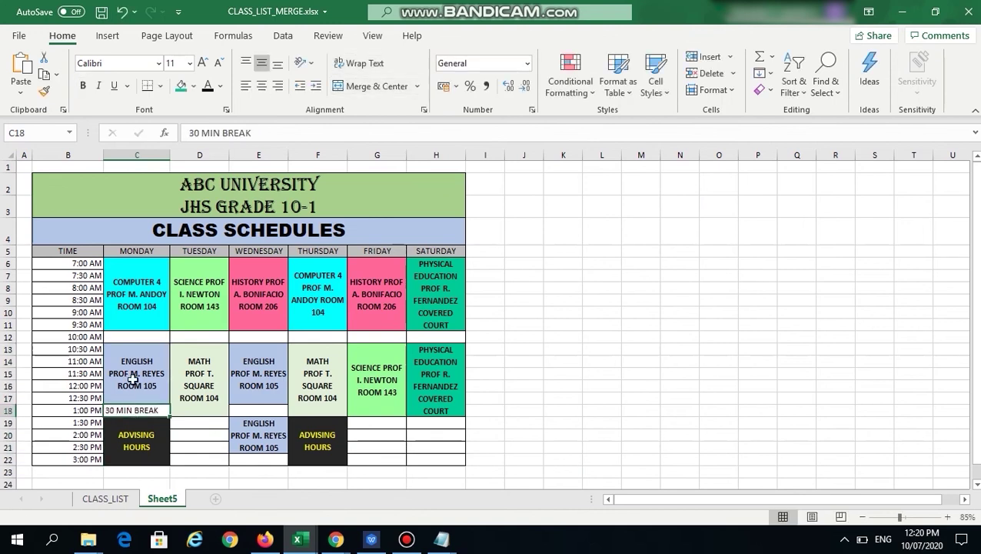
click(193, 85)
click(193, 262)
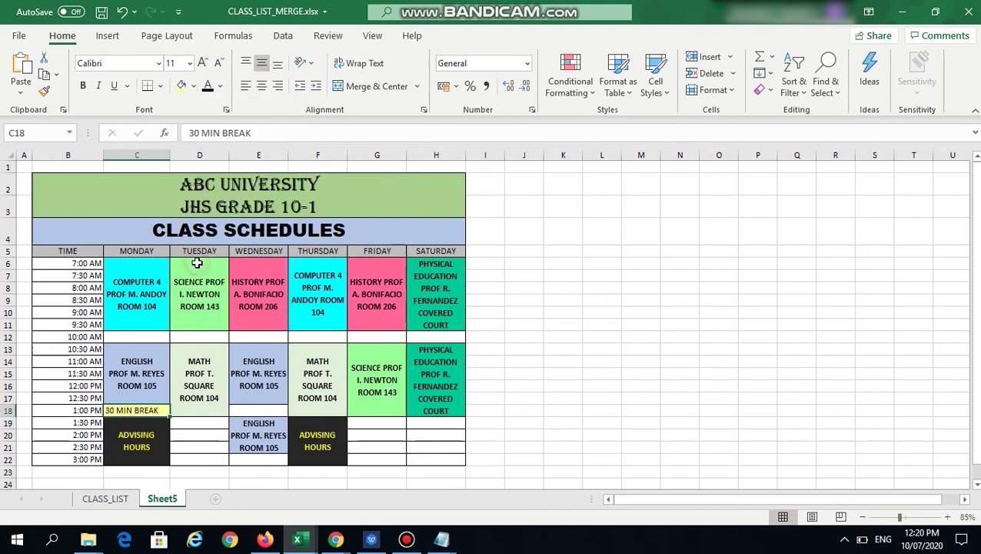
click(82, 86)
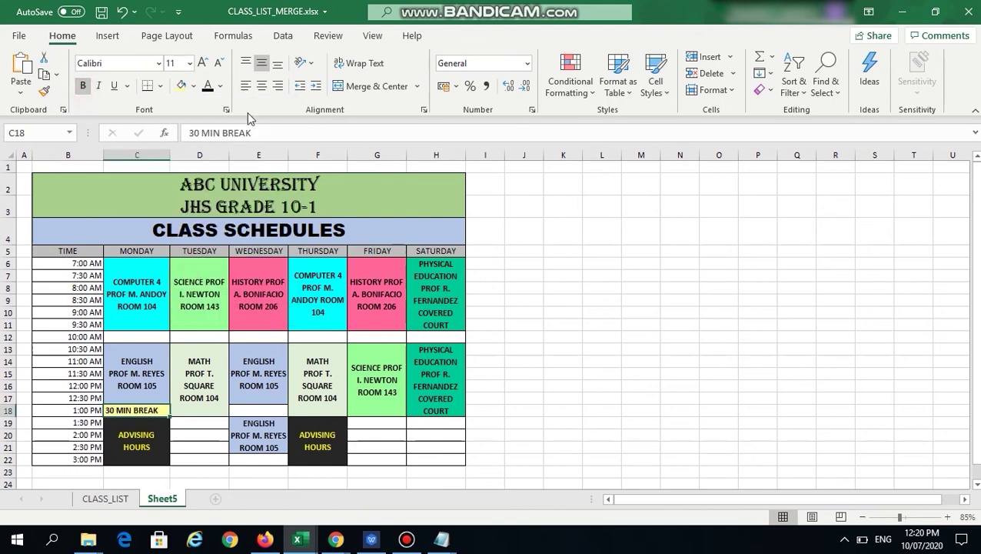
click(261, 87)
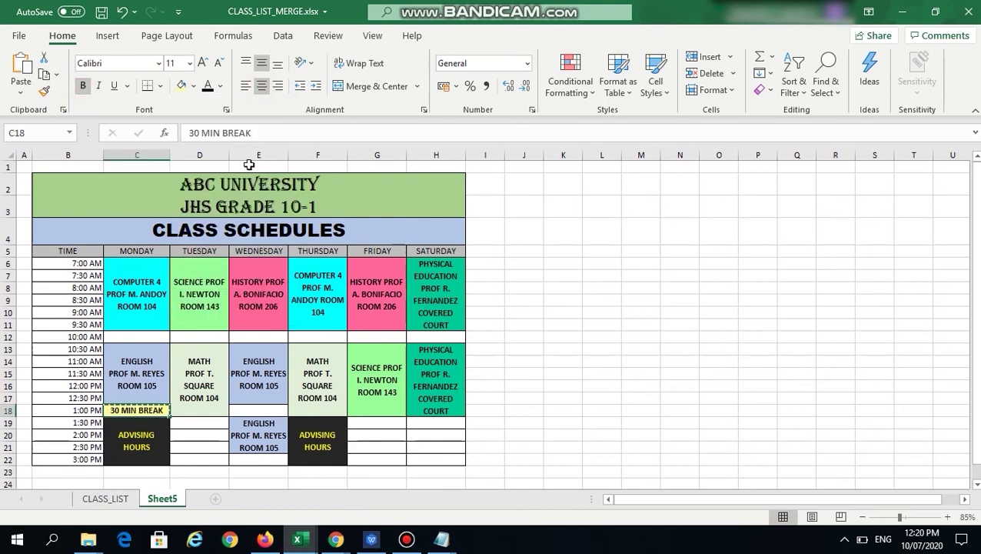
- Copy the 30 MIN BREAK cell to Wednesday 1:00 PM (E18)
key(ctrl+c)
key(Right)
key(Right)
key(ctrl+v)
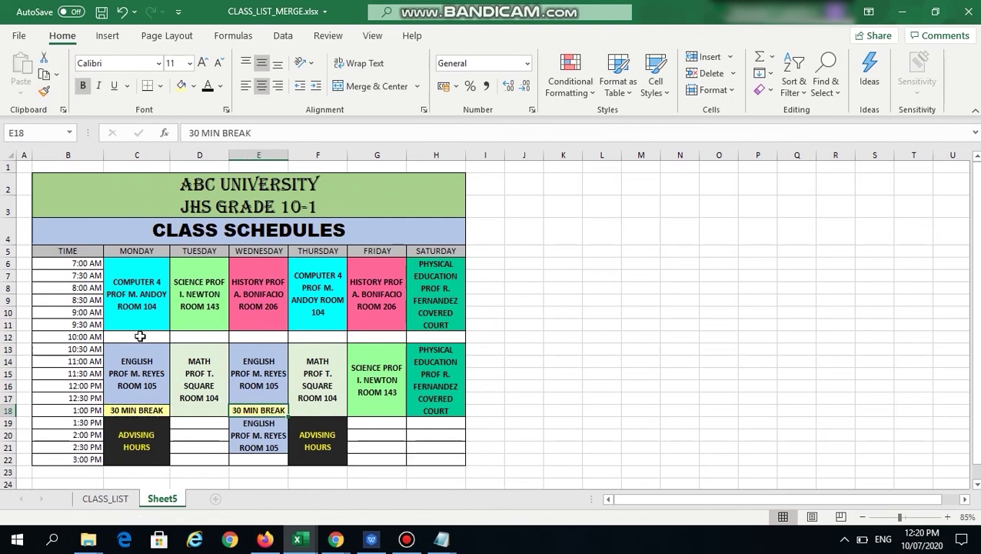
- Copy the 30 MIN BREAK cell into Monday 10:00 AM cell C12
drag(140, 336, 414, 338)
key(ctrl+c)
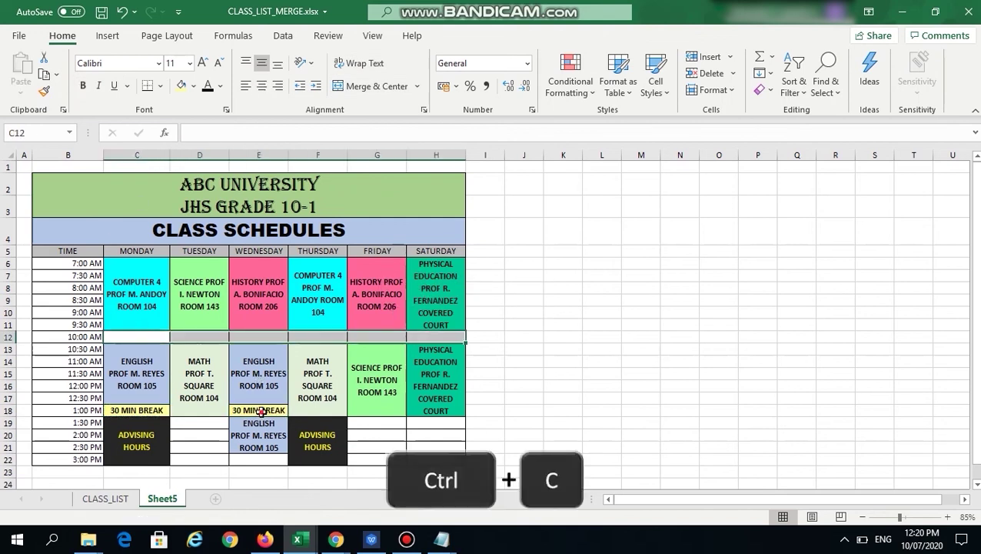
click(260, 411)
key(ctrl+c)
key(Up)
key(Up)
key(Up)
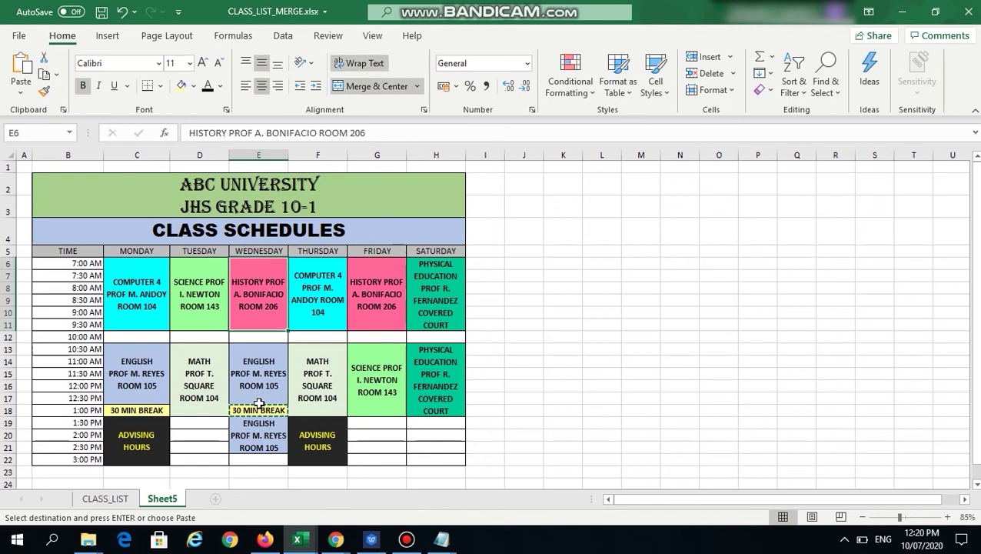
key(Down)
key(Left)
key(Left)
key(ctrl+v)
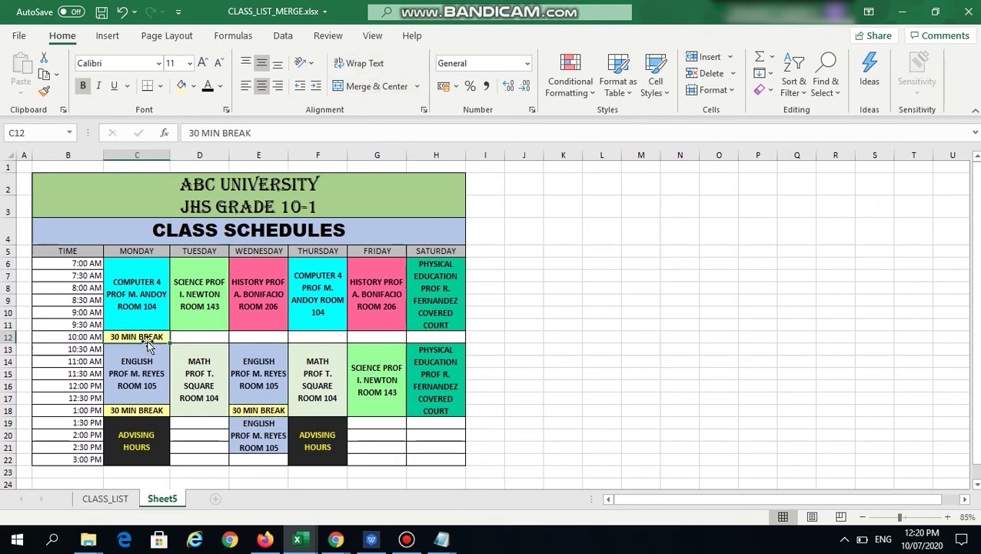
- Merge and centre C12:H12 into one 30 MIN BREAK band across all days
drag(146, 336, 428, 337)
click(376, 87)
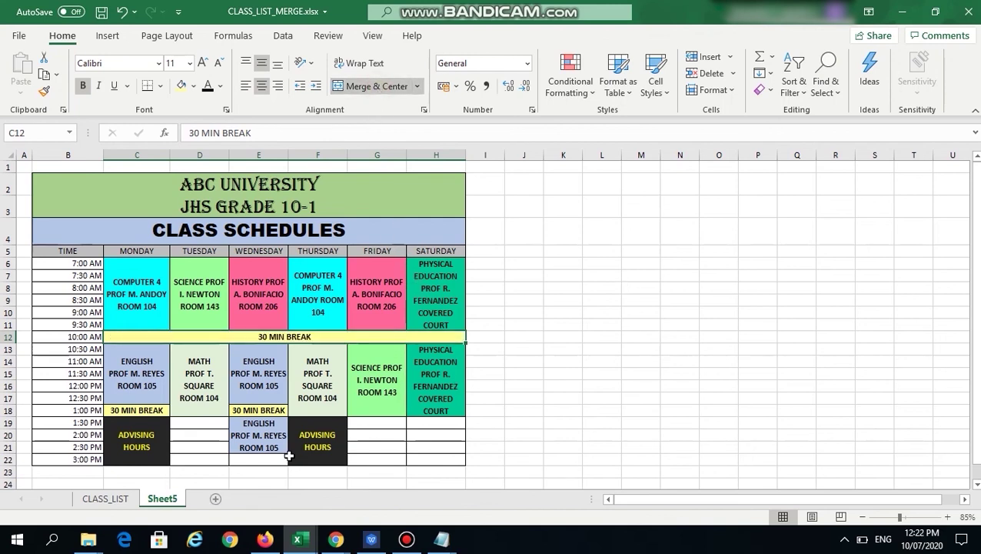
drag(204, 422, 206, 458)
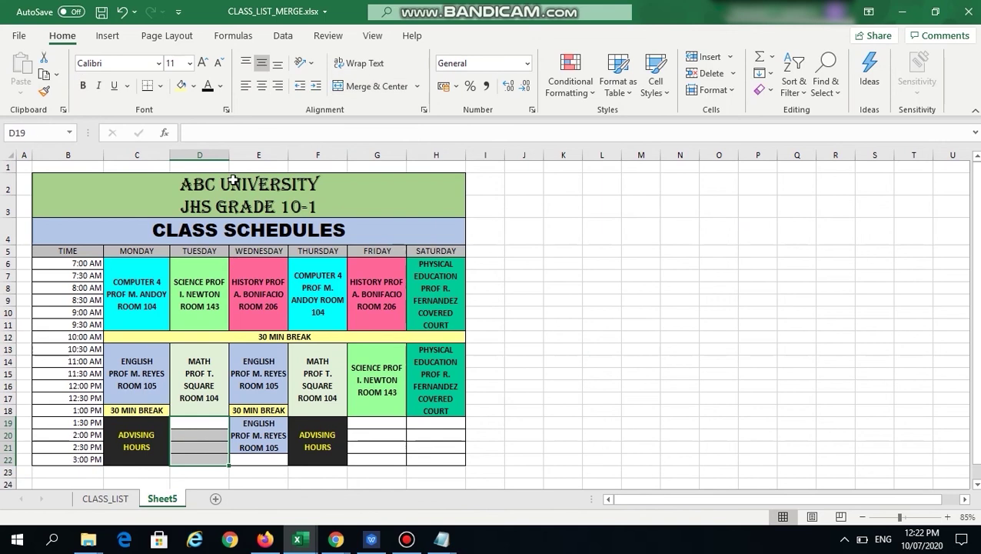
- Merge Tuesday's afternoon slots D19:D22 into one yellow-filled free block
click(376, 85)
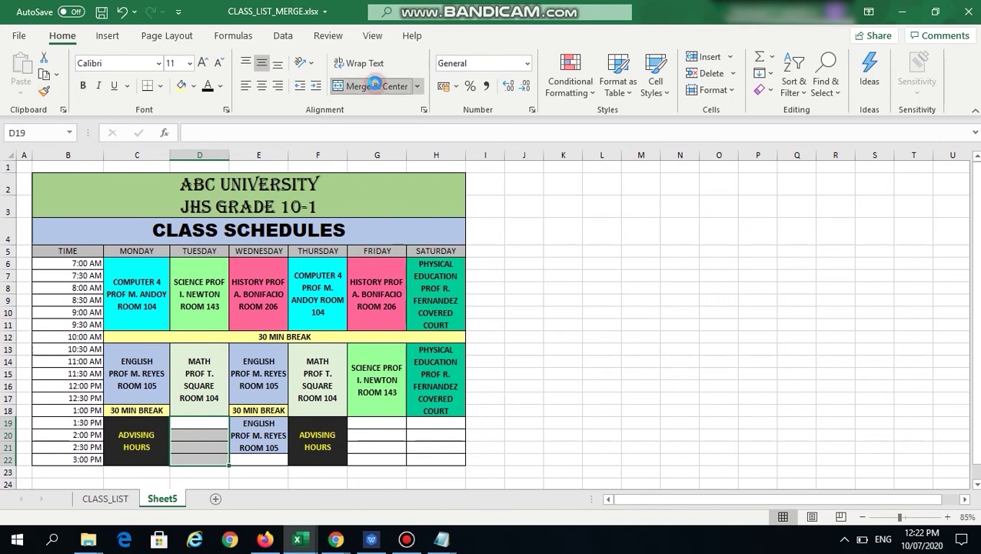
click(181, 87)
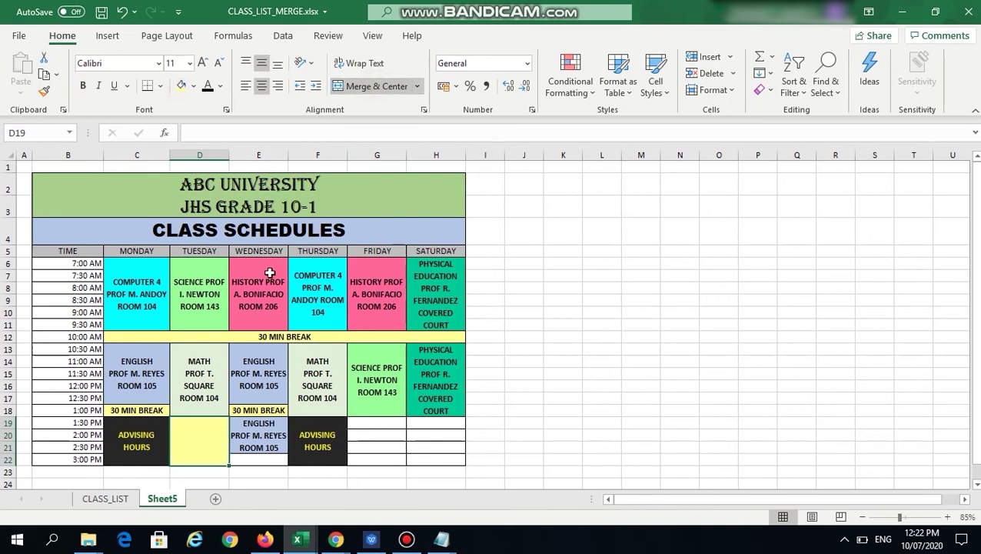
key(ctrl+c)
- Paste the yellow free block into Friday G19 and Saturday H19 afternoons
click(278, 359)
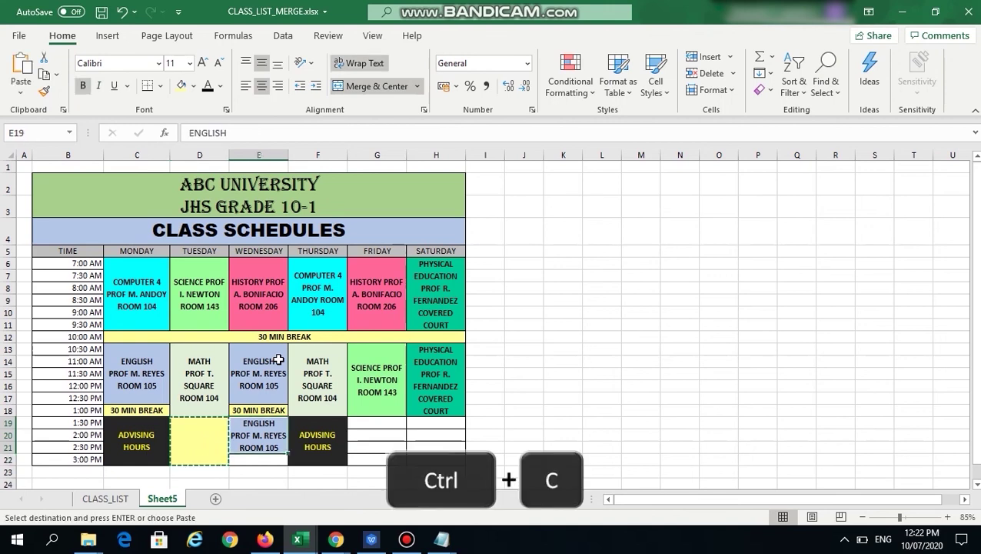
key(Down)
key(Down)
key(Right)
key(Right)
key(ctrl+v)
key(Right)
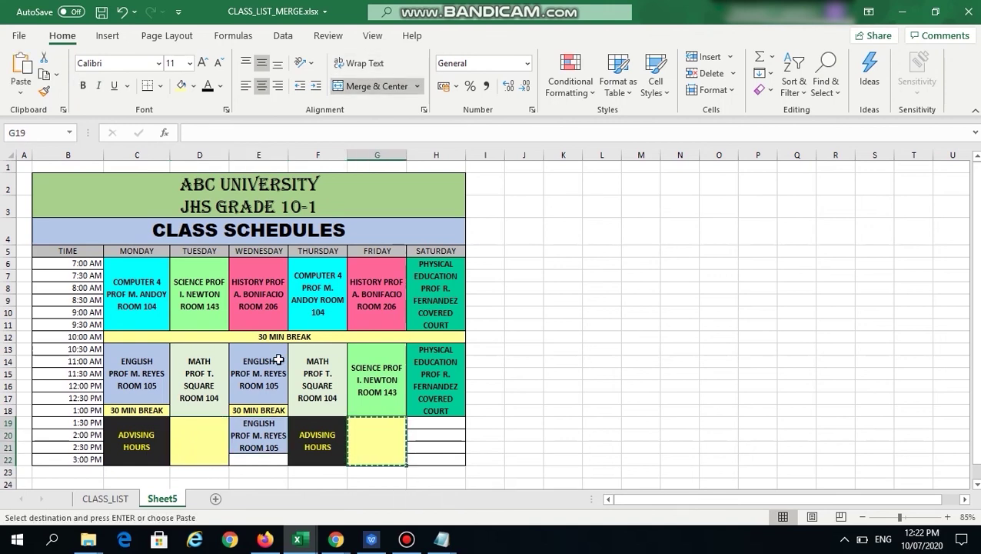
key(ctrl+v)
key(Escape)
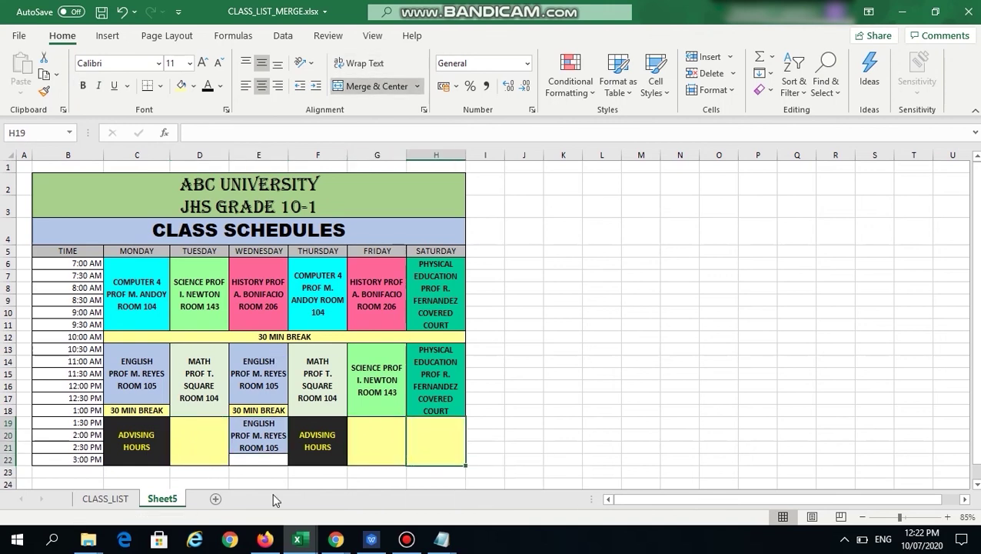
click(267, 459)
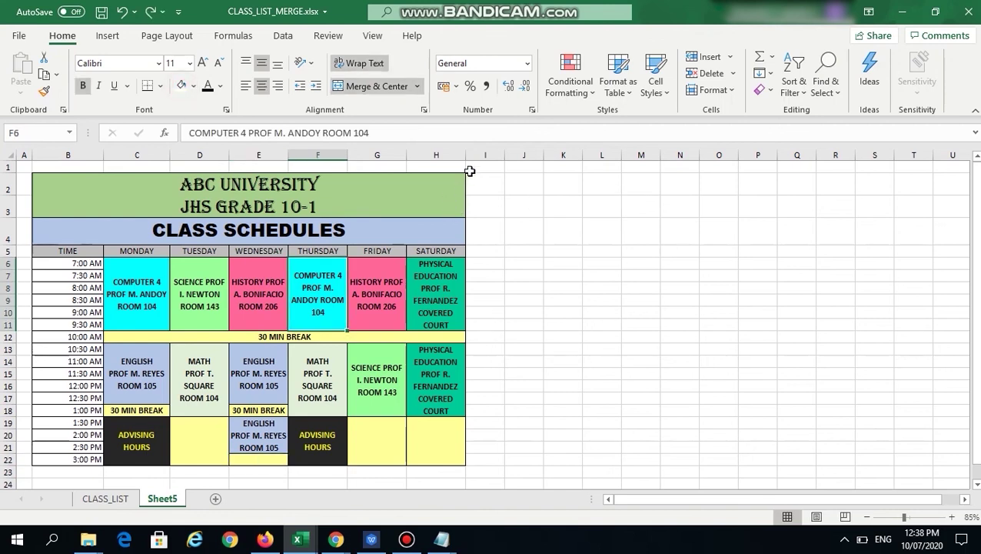
- Widen the Saturday and Thursday columns and add a line break to the Tuesday Science text
drag(467, 155, 491, 157)
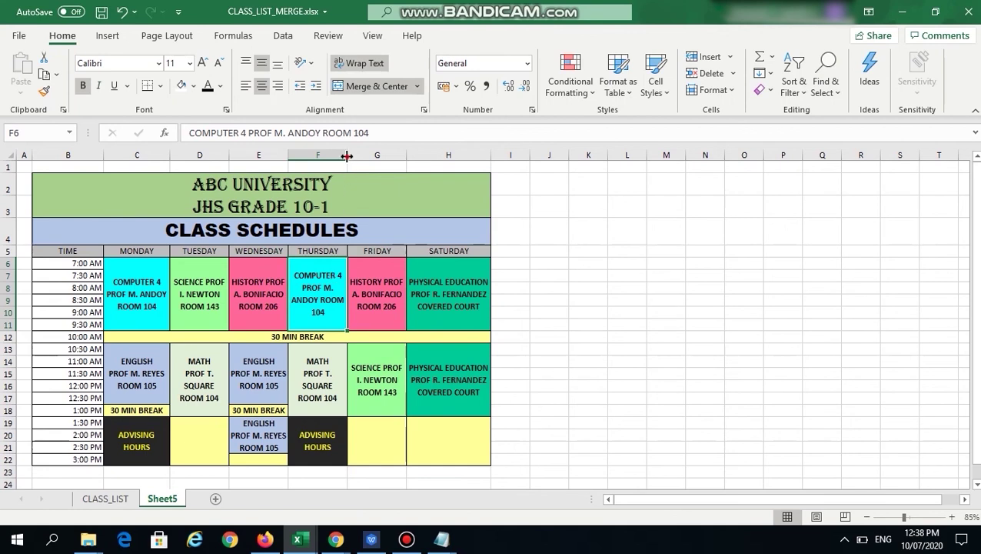
drag(347, 155, 355, 158)
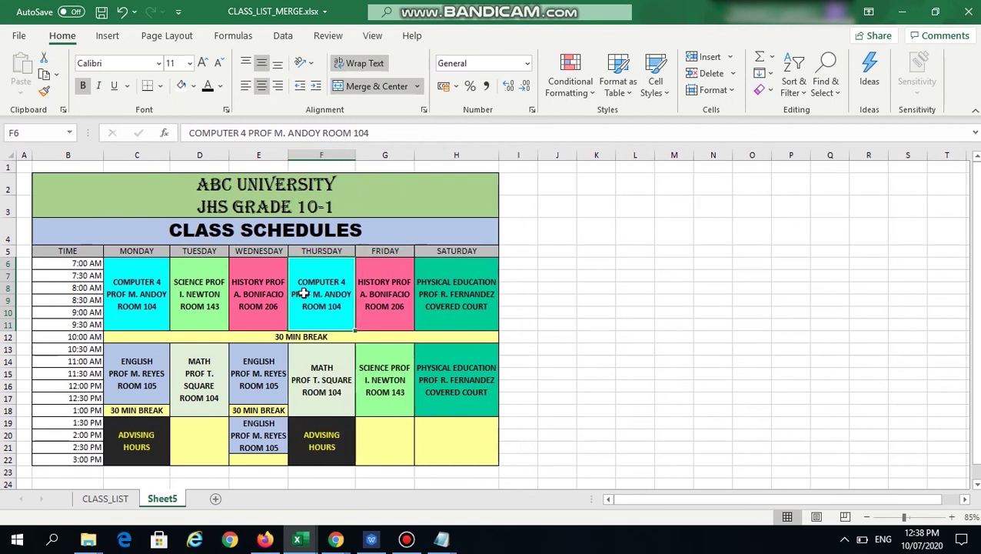
click(199, 301)
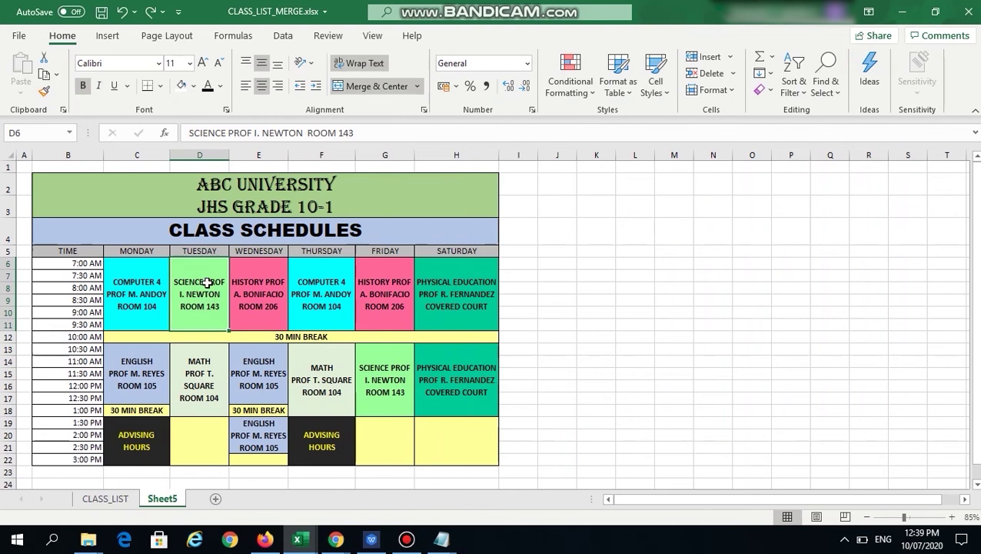
double_click(207, 282)
key(alt+Return)
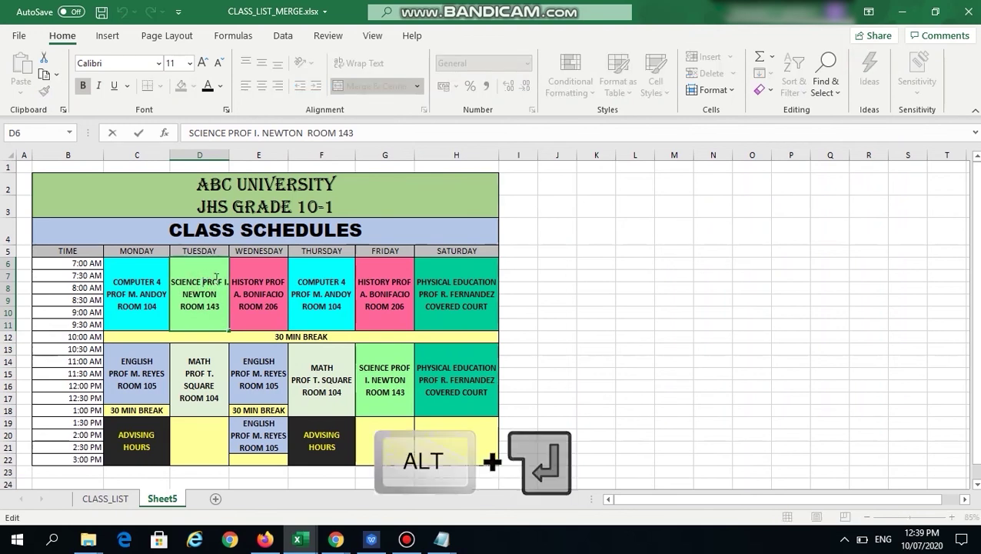
key(Return)
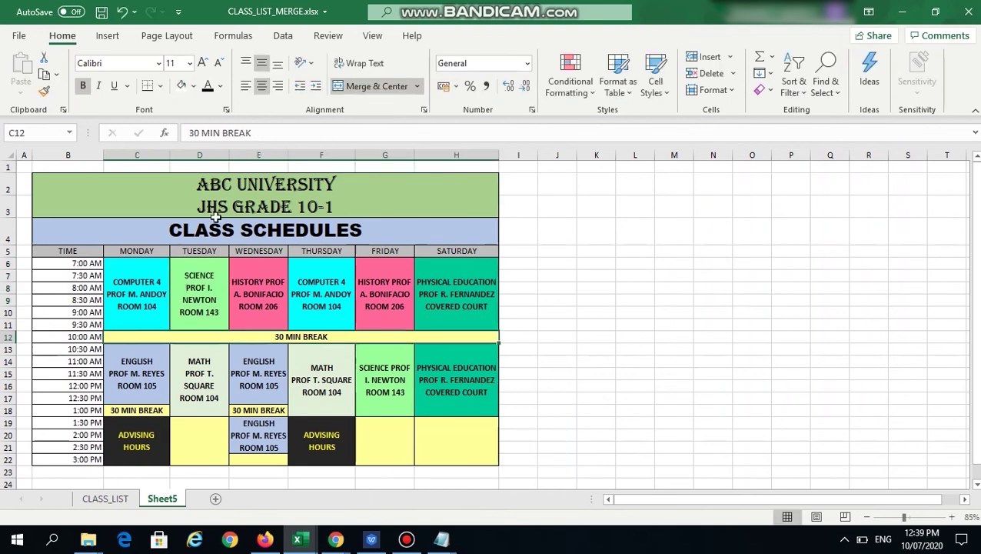
- Widen the Tuesday and Friday columns and recopy the rewrapped Science block to G13
drag(228, 158, 243, 167)
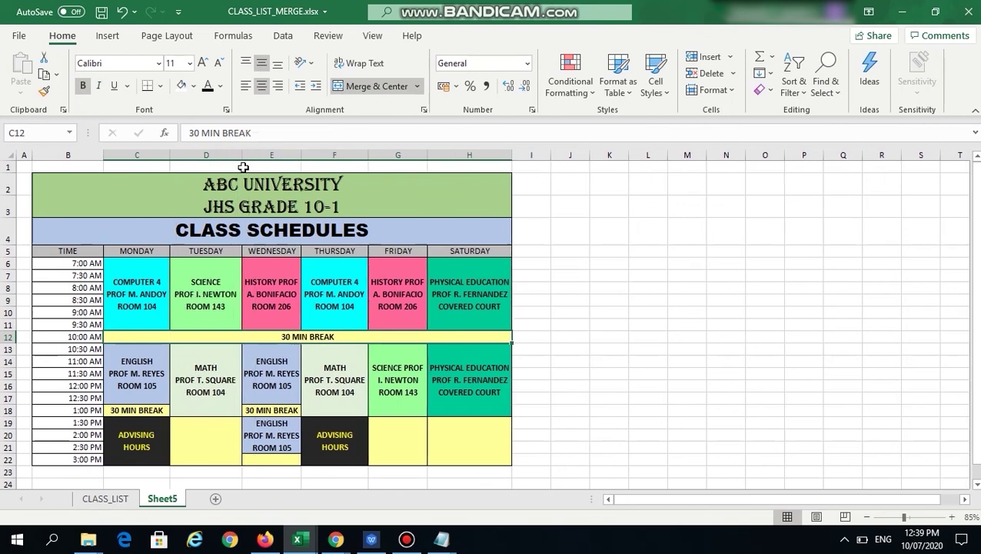
click(220, 301)
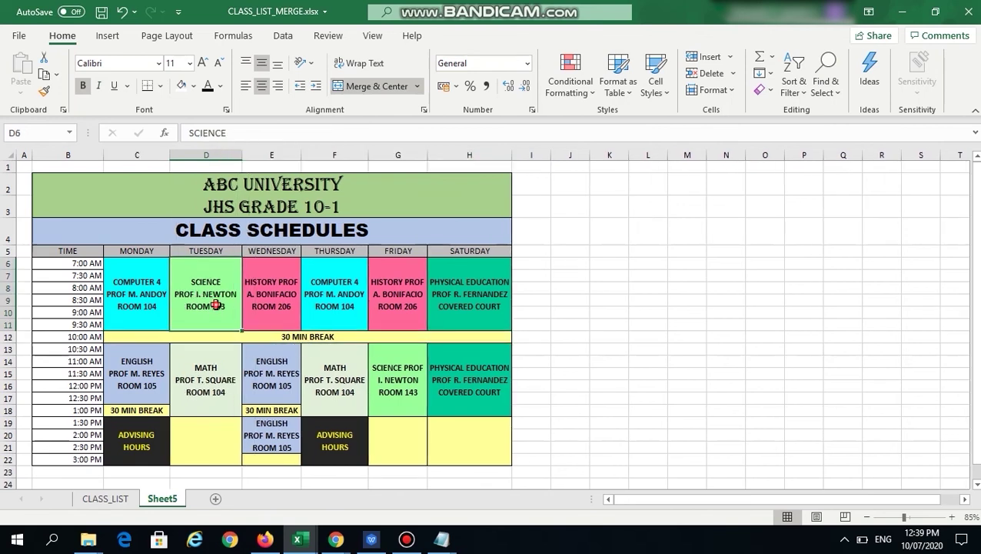
key(ctrl+c)
key(Down)
key(Down)
key(Right)
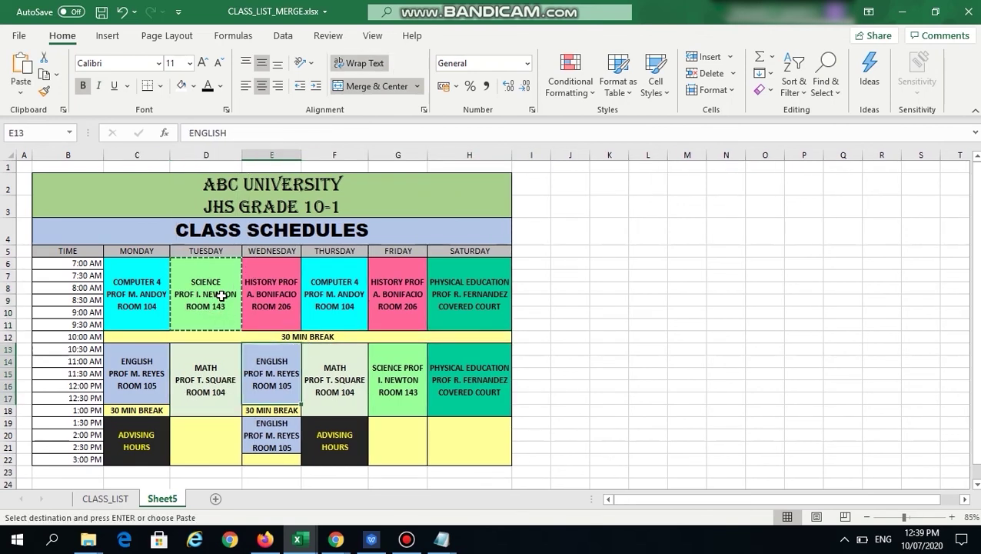
key(Right)
key(Right)
key(ctrl+v)
key(Escape)
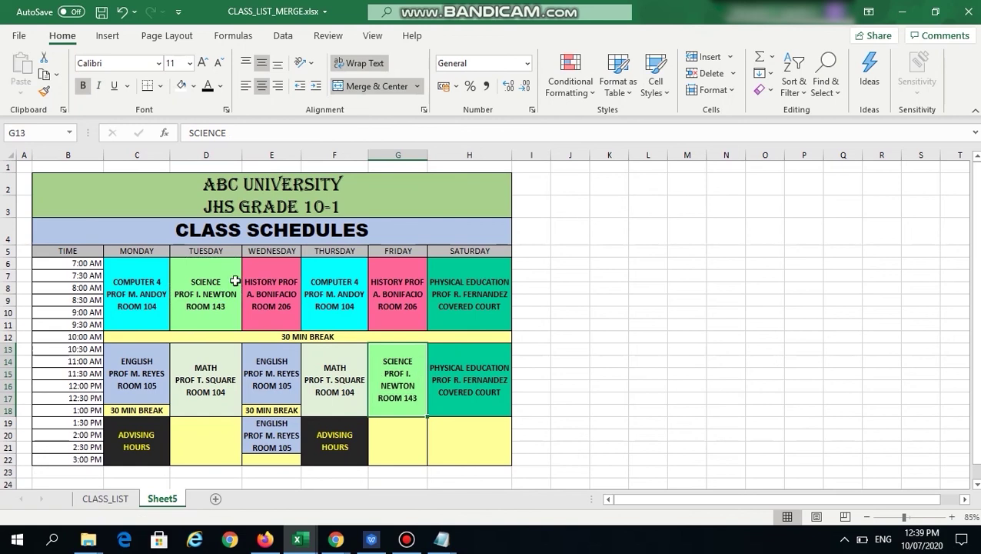
drag(430, 156, 449, 163)
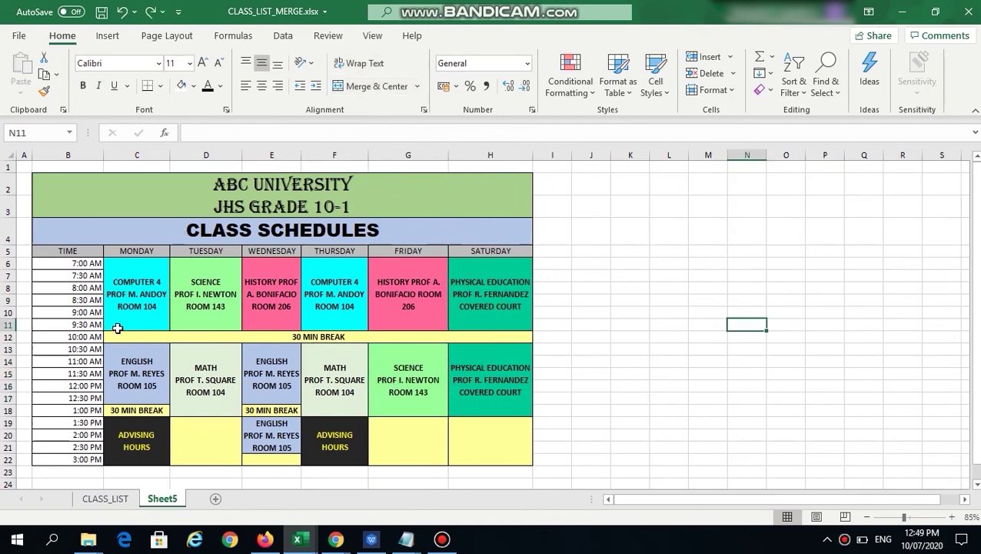
drag(71, 256, 471, 251)
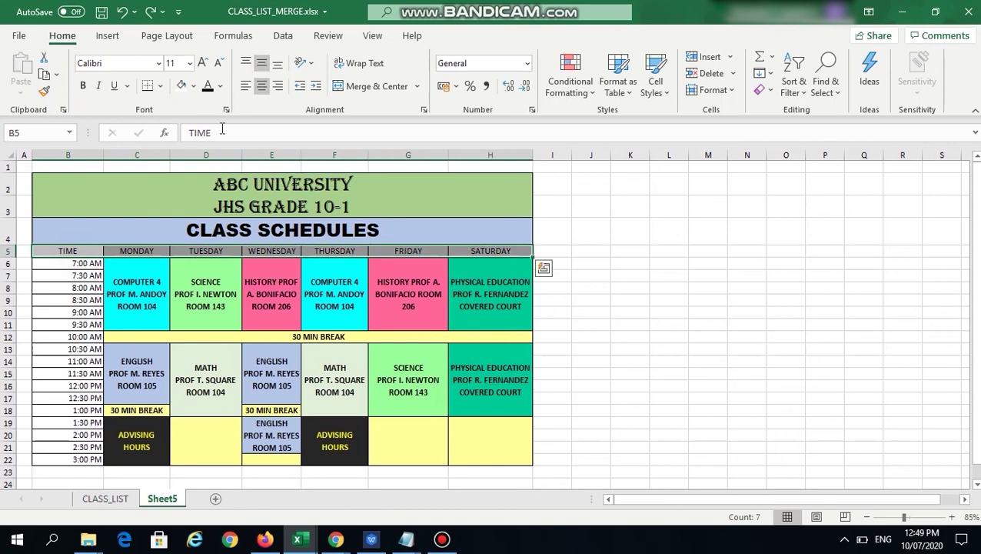
- Make the day header row B5:H5 bold at font size 12
click(82, 86)
click(188, 64)
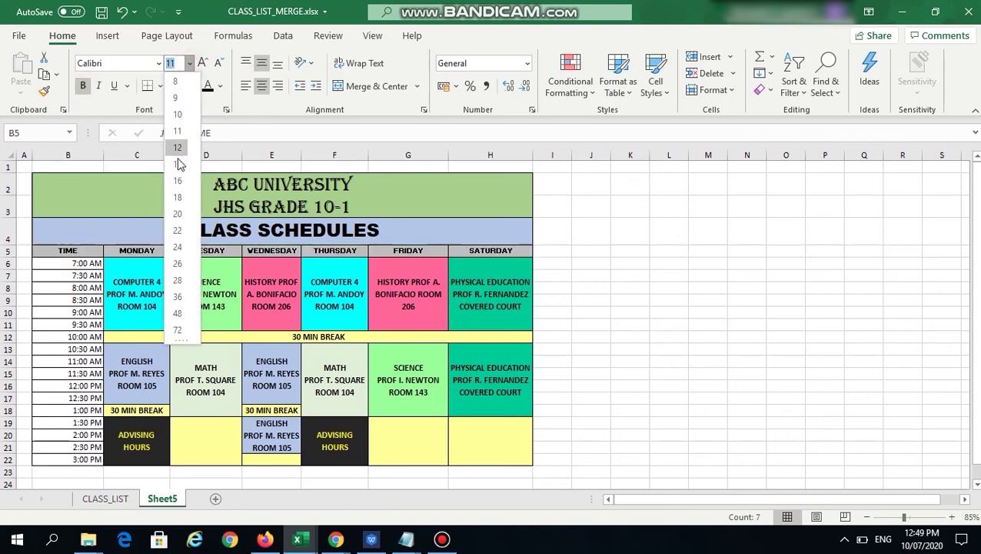
click(179, 156)
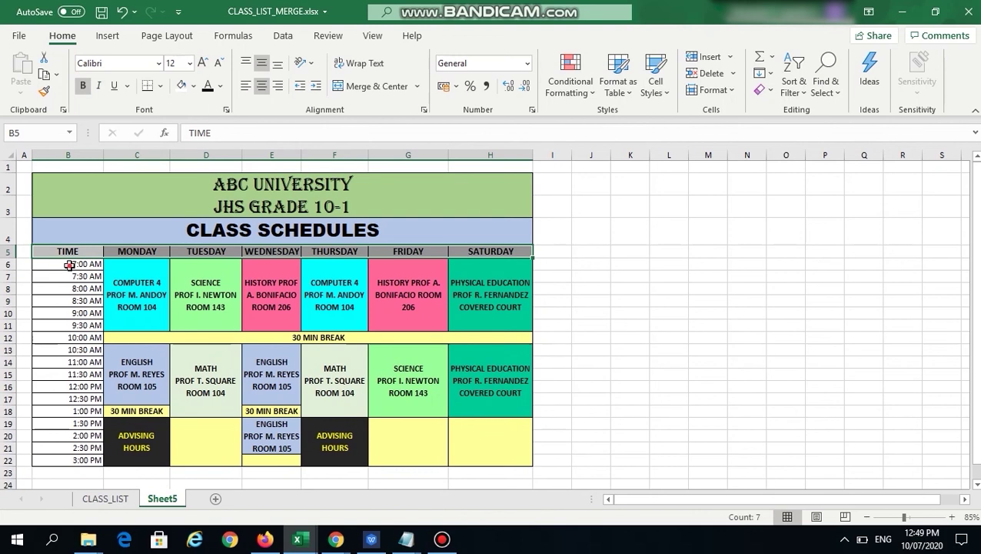
- Bold and centre the times in B6:B22 and narrow column B
drag(77, 264, 75, 461)
click(83, 86)
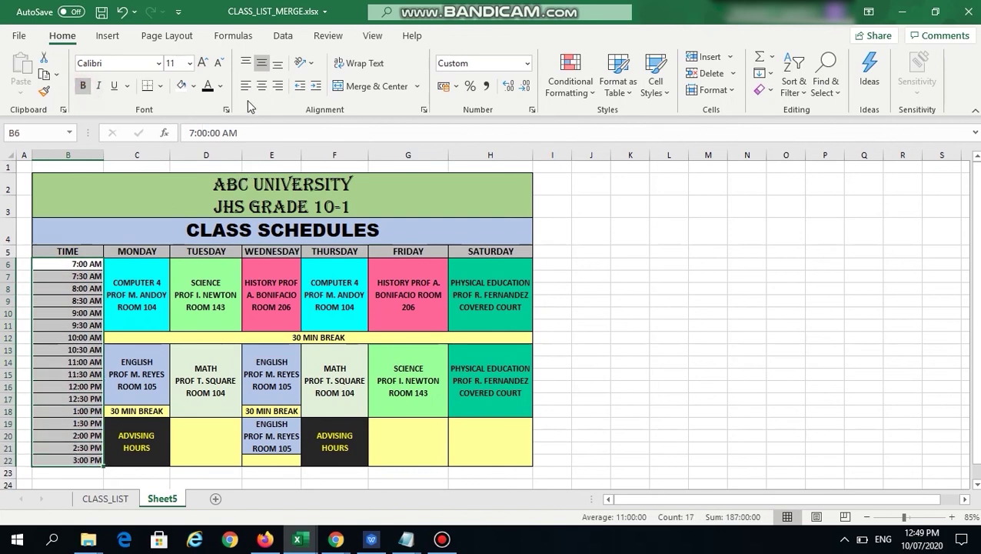
click(262, 86)
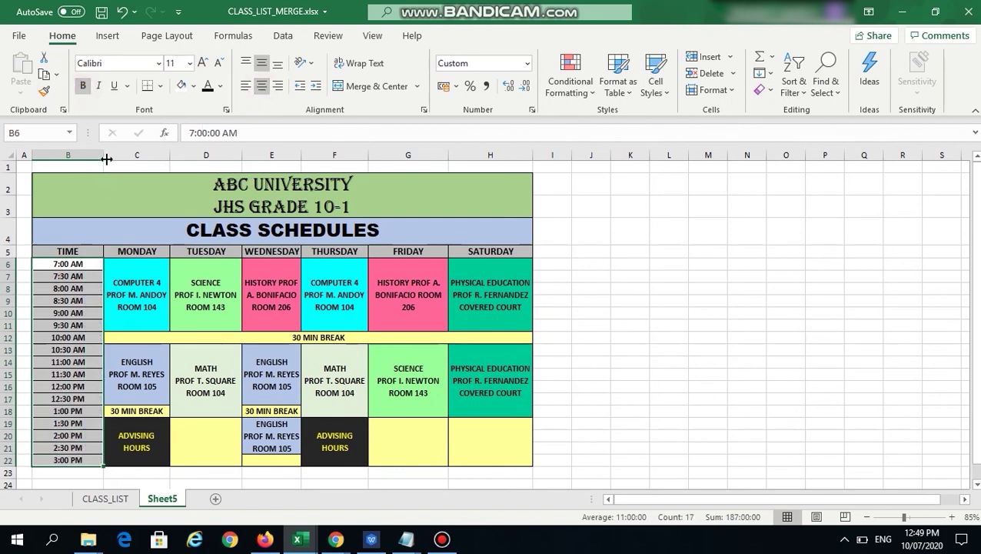
drag(106, 159, 88, 159)
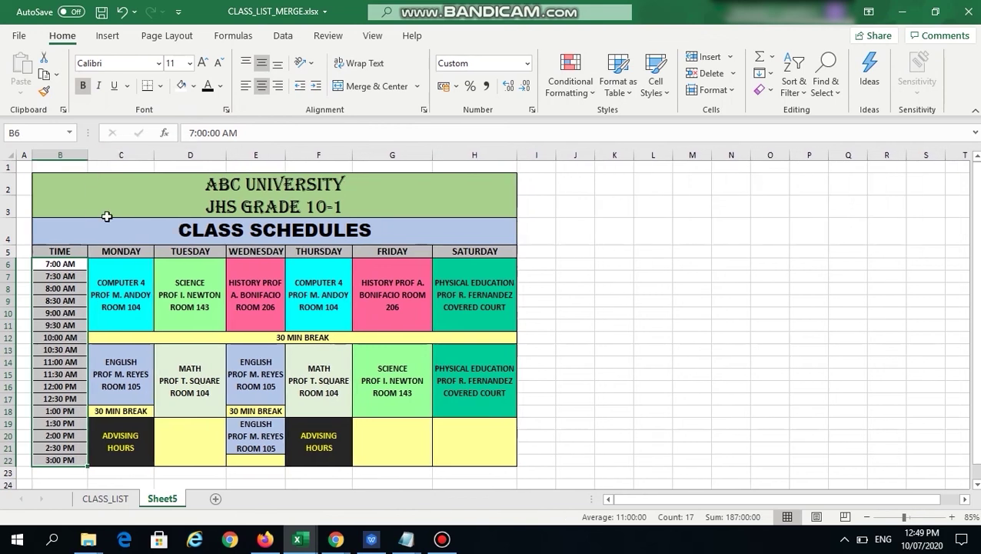
click(559, 287)
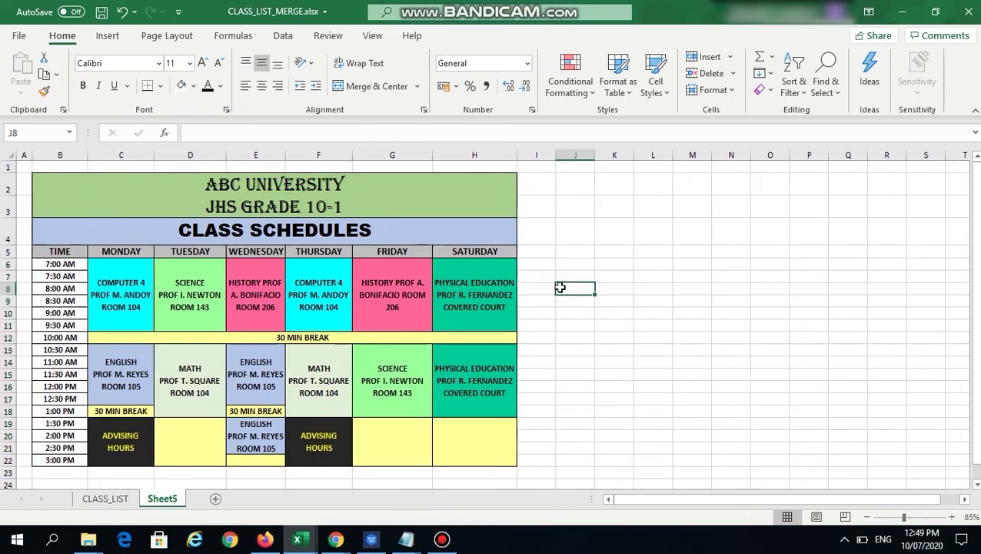